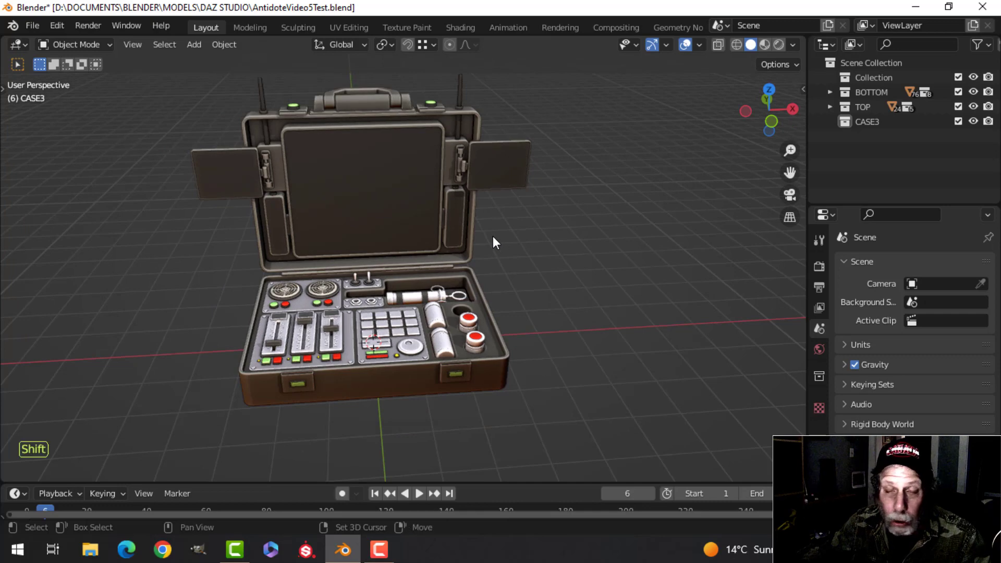
Examine the open equipment case as a whole, then its speaker grilles, round buttons and sliders up close
middle_drag(436, 229, 433, 208)
scroll(487, 230, up, 3)
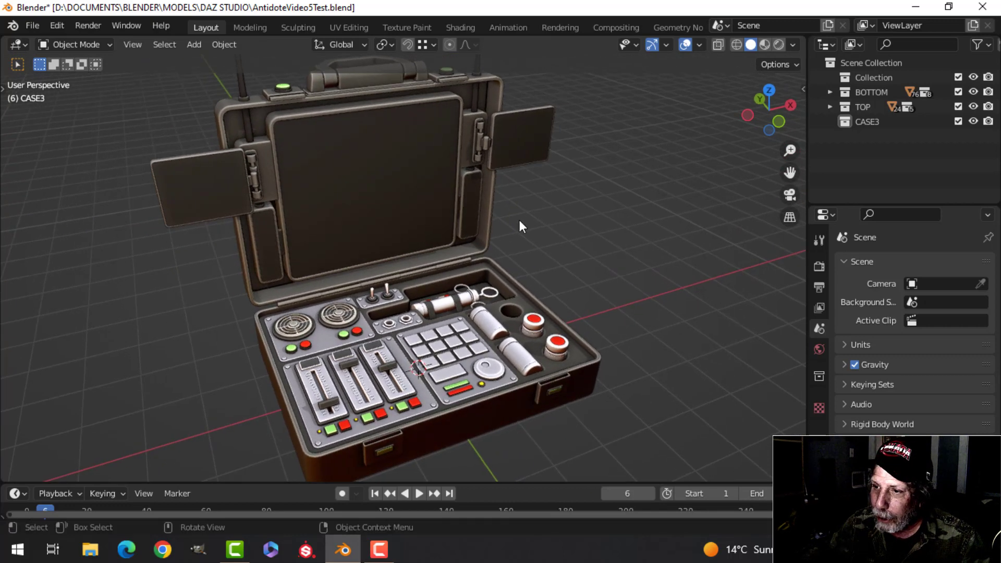
middle_drag(520, 221, 498, 185)
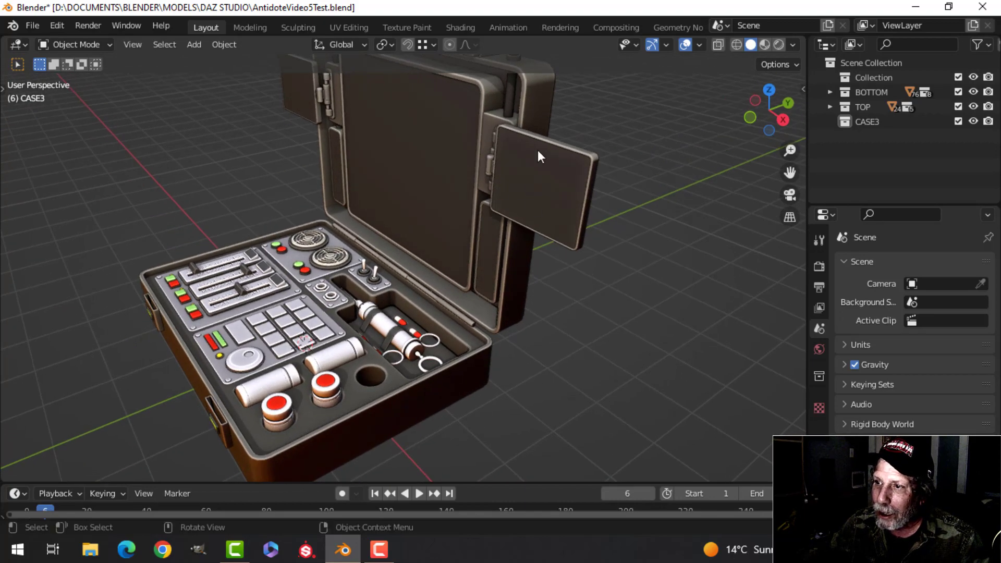
shift+middle_drag(498, 250, 512, 203)
scroll(415, 244, up, 3)
scroll(445, 228, up, 2)
middle_drag(386, 220, 101, 297)
scroll(390, 236, up, 2)
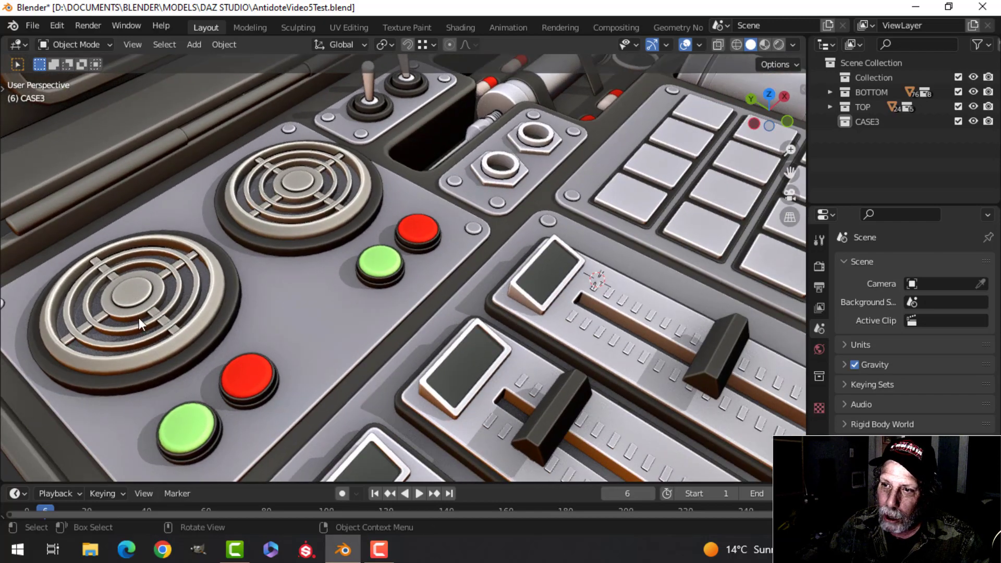
scroll(314, 190, down, 1)
shift+middle_drag(314, 251, 276, 211)
middle_drag(277, 211, 237, 233)
scroll(261, 215, down, 1)
shift+middle_drag(401, 317, 281, 196)
scroll(305, 224, down, 1)
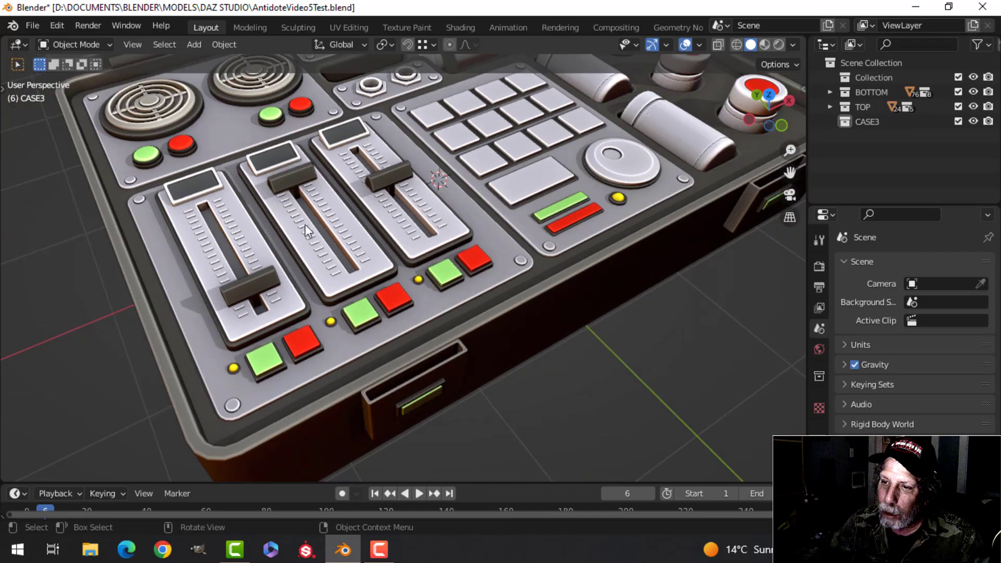
Examine the case's keypad panel, dial, indicator bars and hex-nut sockets up close
shift+middle_drag(416, 213, 326, 234)
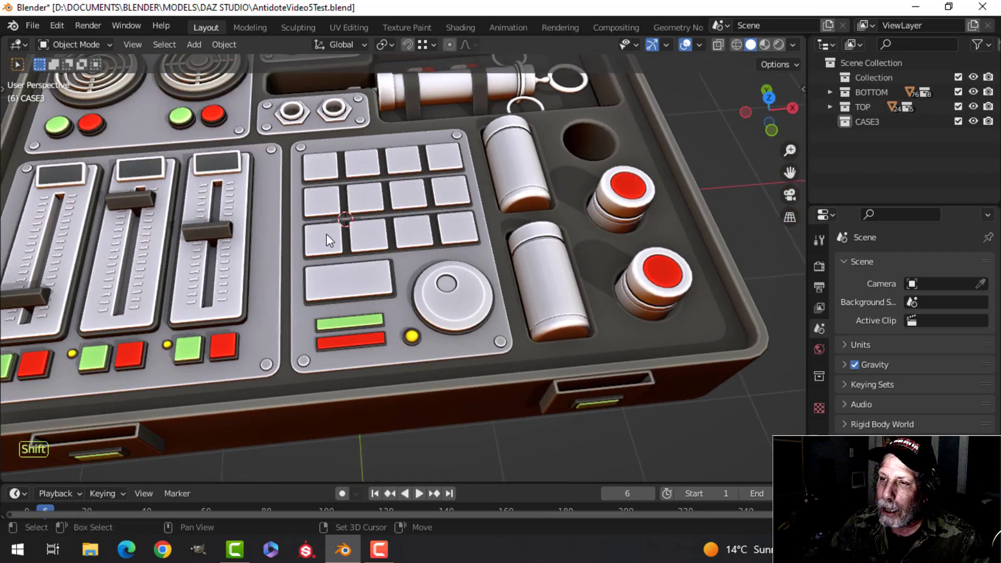
shift+middle_drag(304, 199, 305, 224)
scroll(373, 260, up, 2)
shift+middle_drag(371, 262, 422, 237)
scroll(292, 249, down, 4)
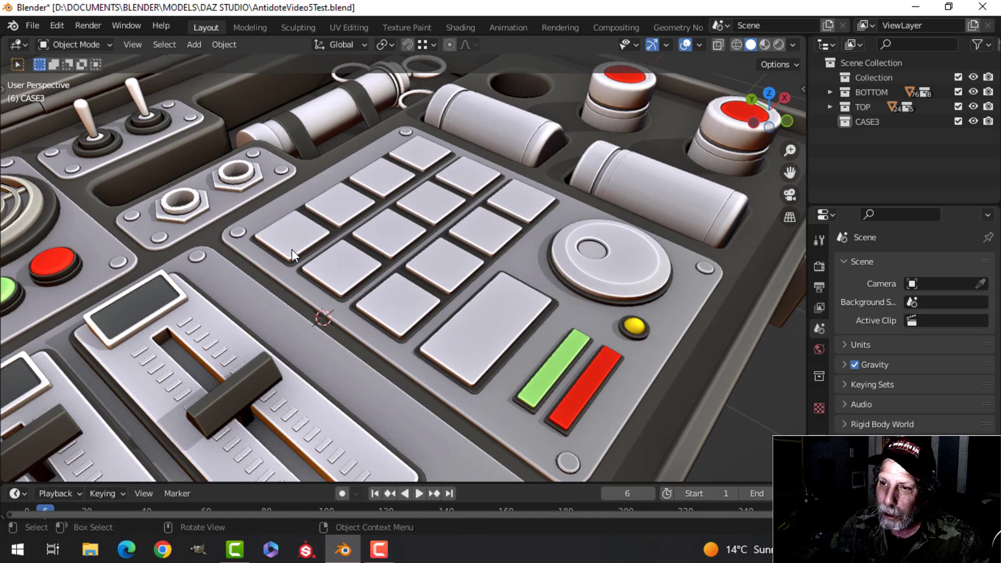
scroll(314, 222, up, 4)
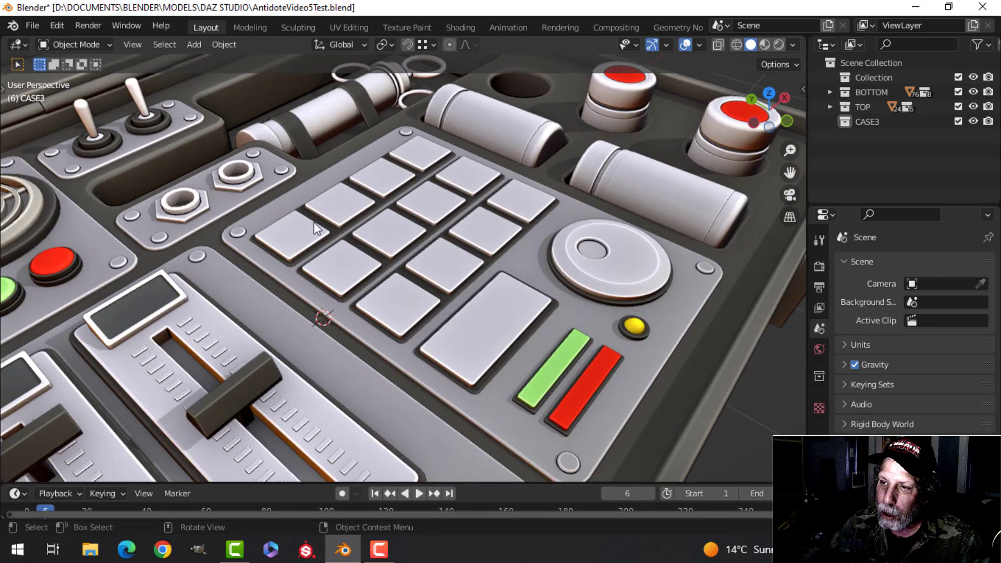
scroll(448, 313, down, 1)
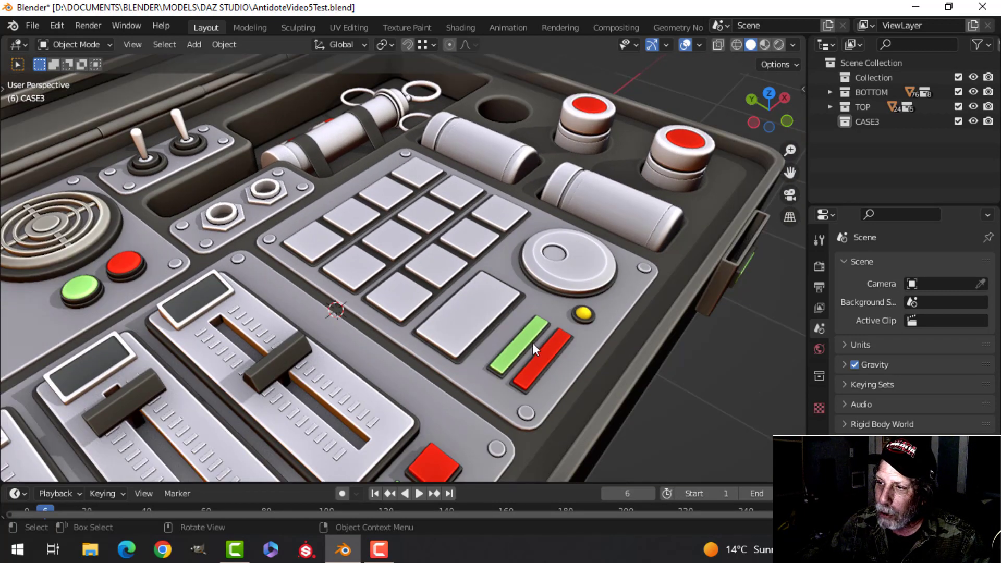
scroll(533, 343, up, 1)
shift+middle_drag(593, 330, 583, 301)
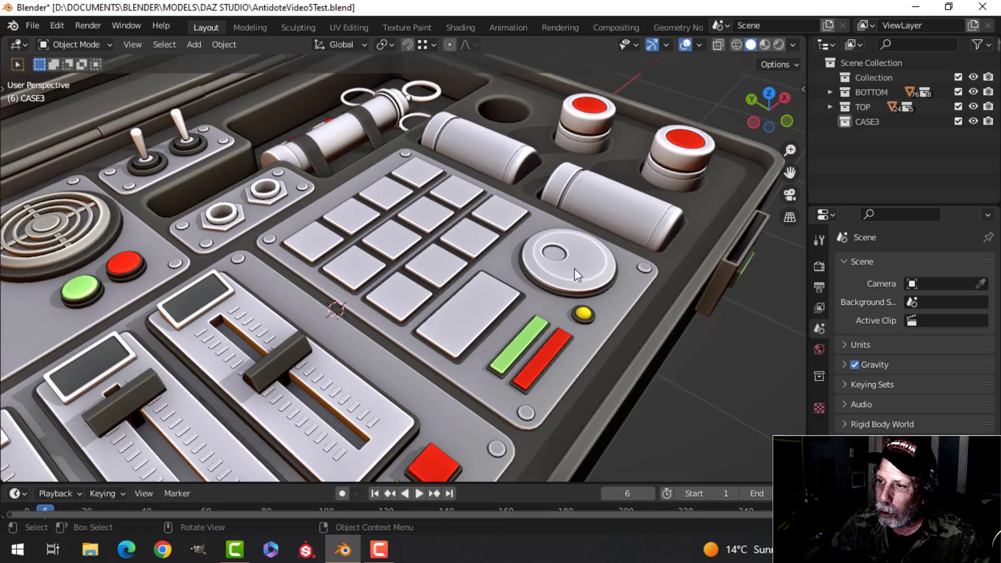
shift+middle_drag(326, 239, 396, 288)
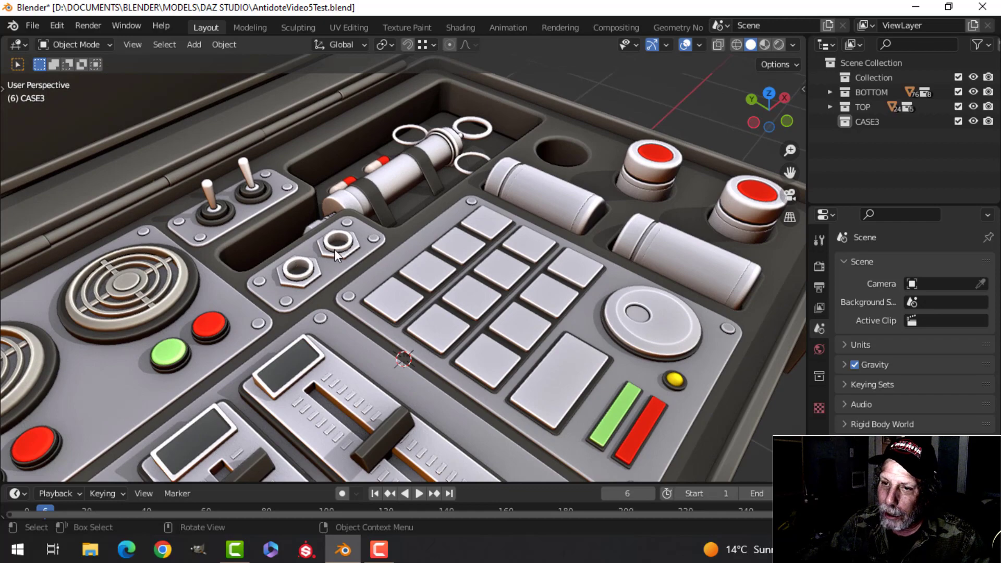
scroll(326, 255, down, 2)
middle_drag(326, 256, 314, 282)
scroll(314, 281, up, 3)
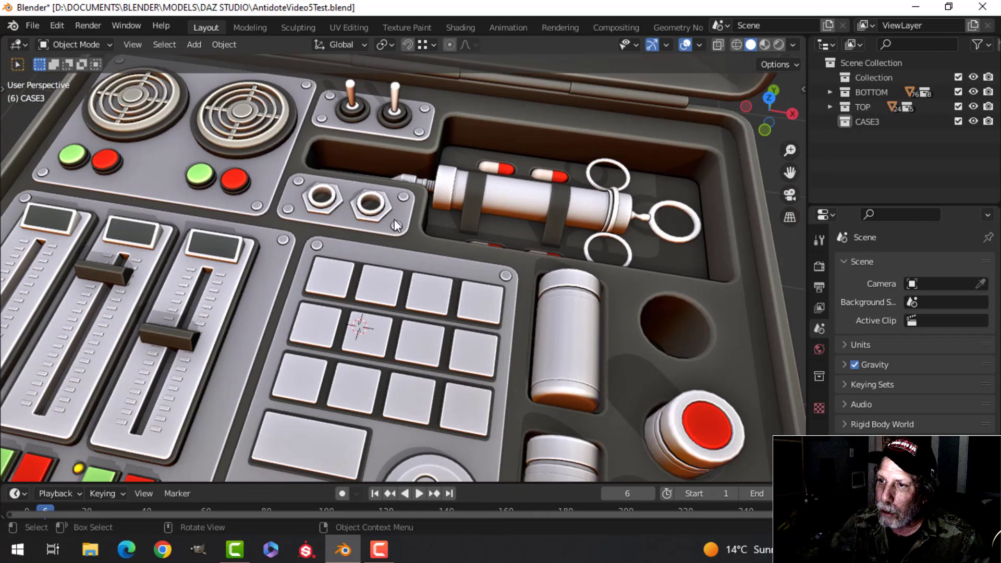
Inspect the syringe compartment and its capsule pills, ending with nothing selected
shift+middle_drag(462, 191, 476, 268)
scroll(437, 251, up, 2)
scroll(437, 249, down, 4)
scroll(365, 285, up, 3)
click(338, 272)
scroll(376, 297, down, 3)
middle_drag(375, 297, 359, 236)
scroll(424, 254, down, 3)
key(alt+a)
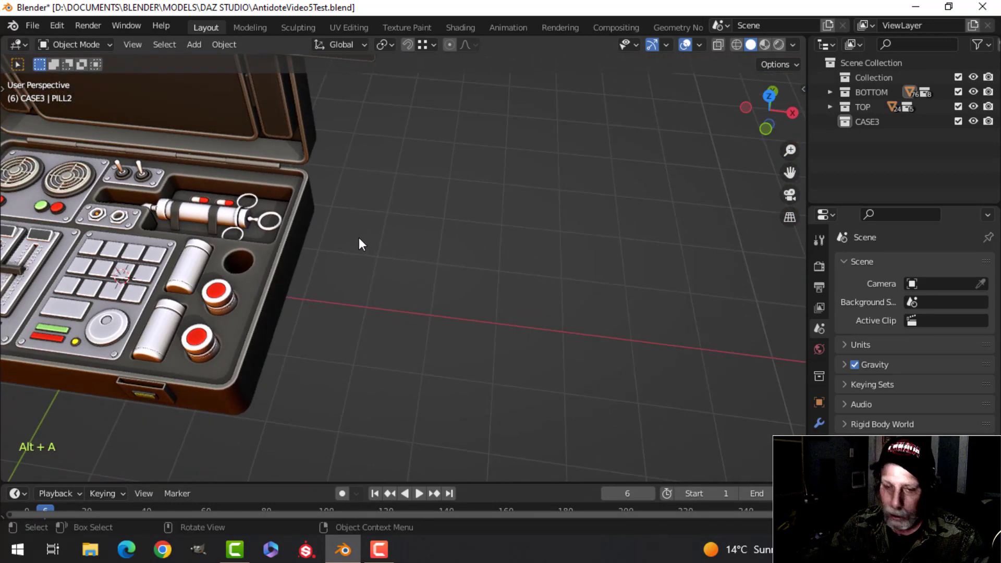
Add a 16-vertex cylinder and move it along X into the empty space beside the case
key(shift+a)
mouse_move(329, 219)
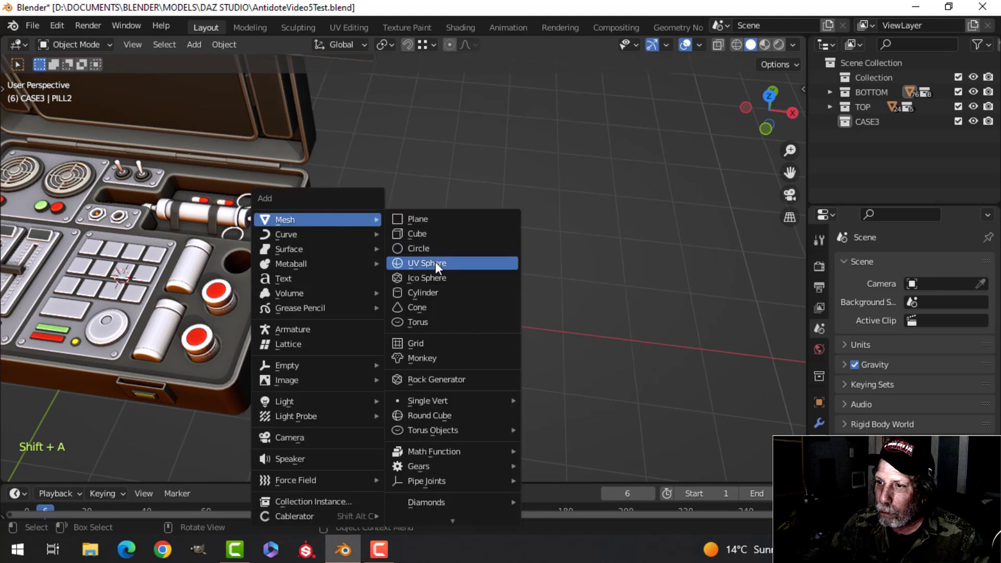
click(426, 292)
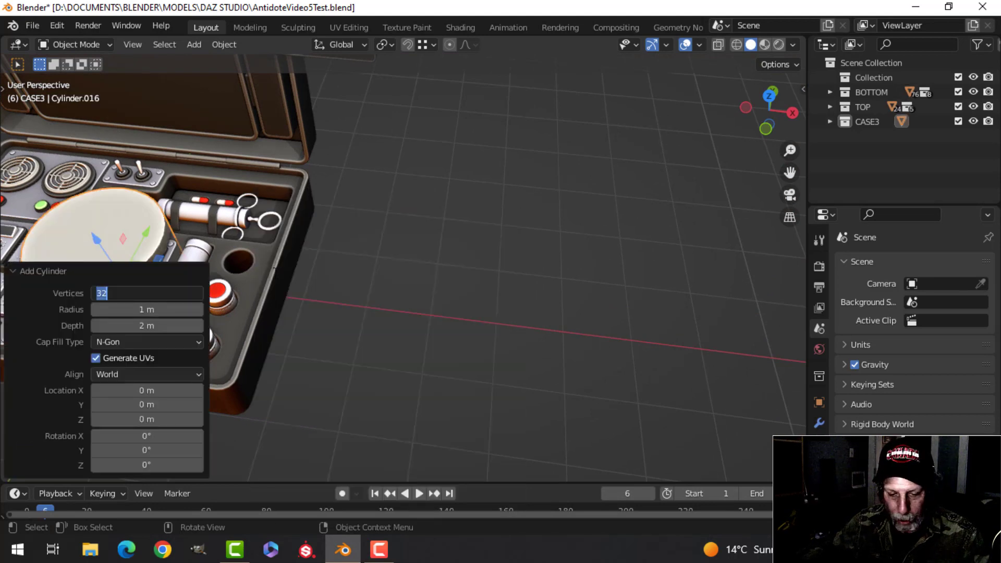
scroll(280, 275, down, 4)
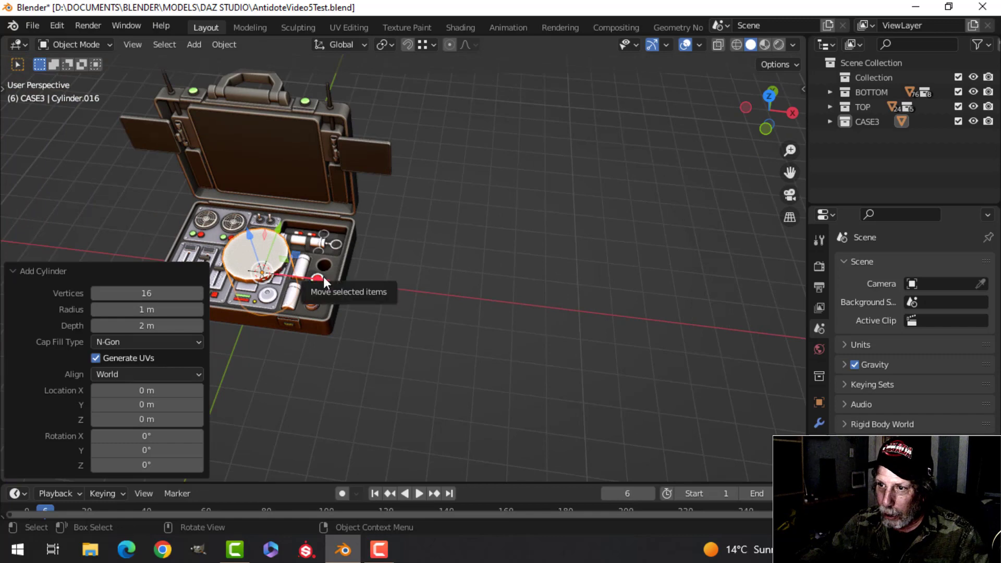
drag(323, 278, 547, 290)
scroll(547, 287, up, 4)
shift+middle_drag(540, 247, 499, 194)
Scale the cylinder's mesh to about 0.17 and rotate it 90° around the Y axis
key(Tab)
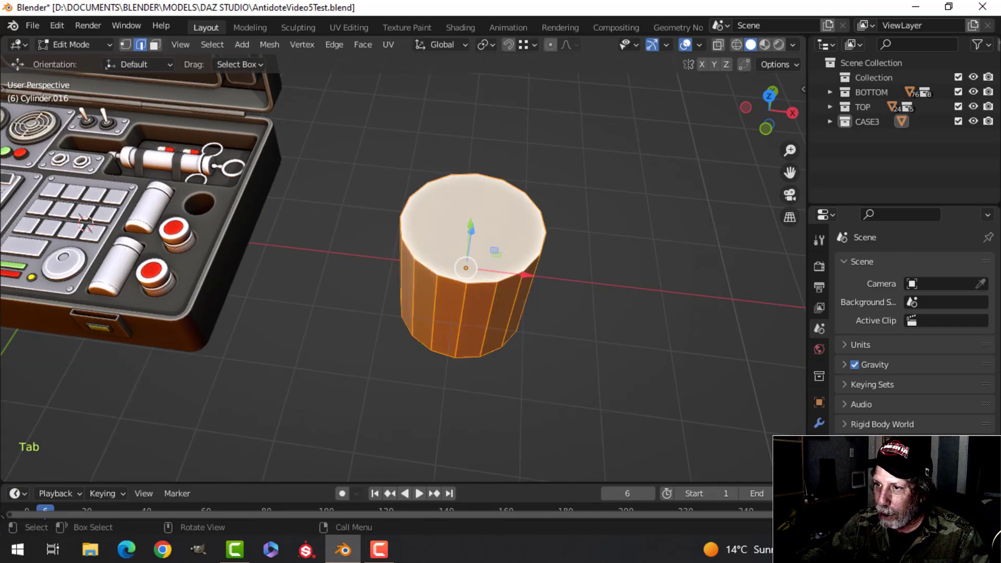
key(s)
click(504, 245)
shift+middle_drag(513, 241, 485, 221)
scroll(461, 237, up, 2)
key(r)
key(y)
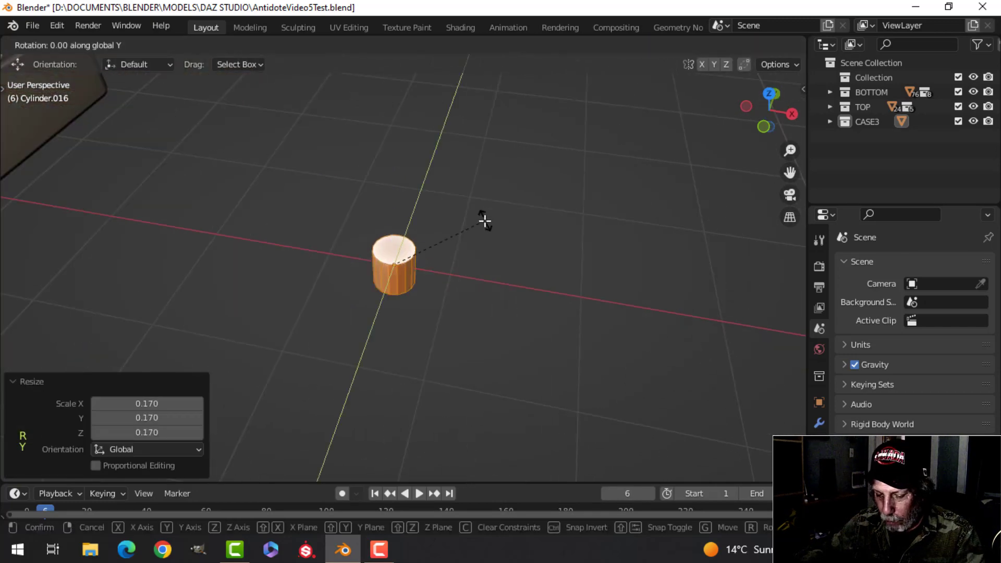
click(485, 221)
Stretch the cylinder along the X axis by a factor of about 2.34
key(s)
key(x)
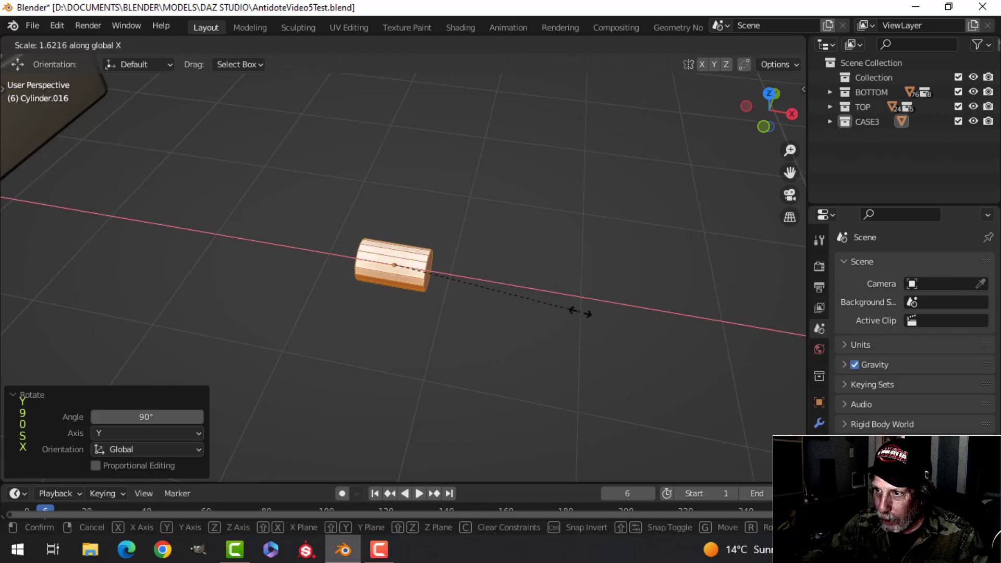
click(664, 323)
middle_drag(550, 302, 473, 290)
scroll(474, 290, up, 1)
Bevel both end faces of the cylinder with 4 segments to round it into a capsule
key(3)
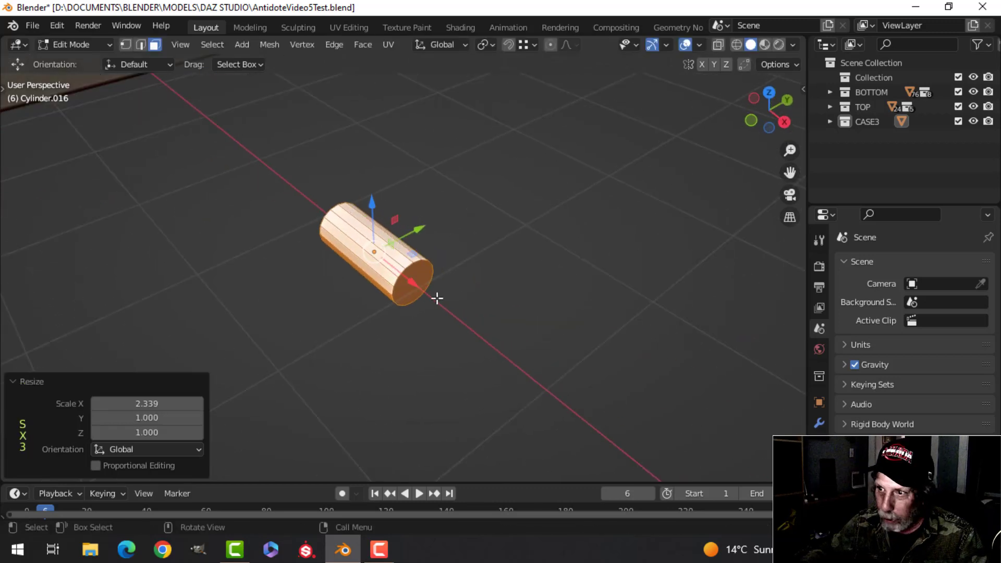
click(414, 282)
middle_drag(390, 312, 517, 297)
key(alt+a)
scroll(429, 275, up, 4)
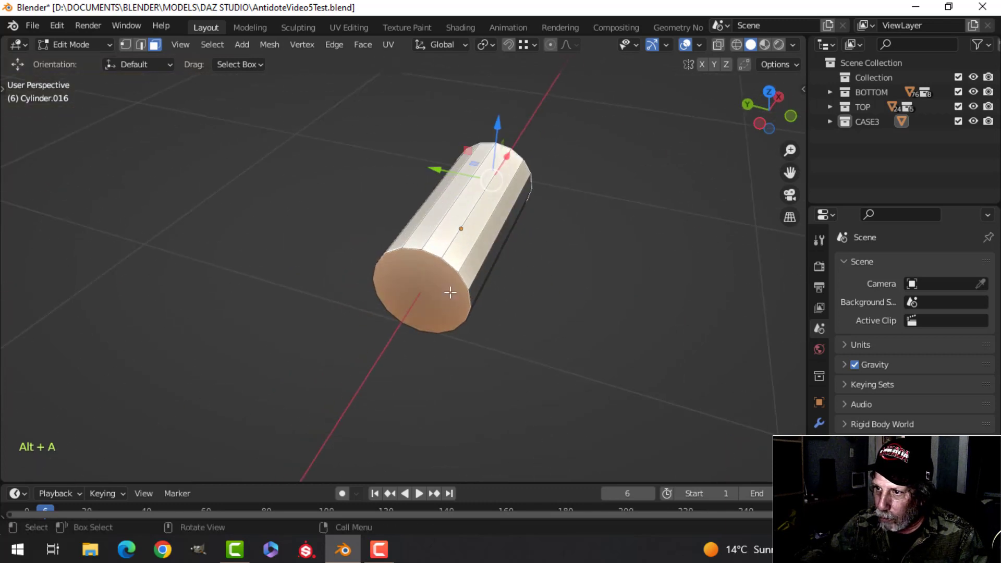
shift+click(449, 291)
middle_drag(585, 280, 411, 286)
key(ctrl+b)
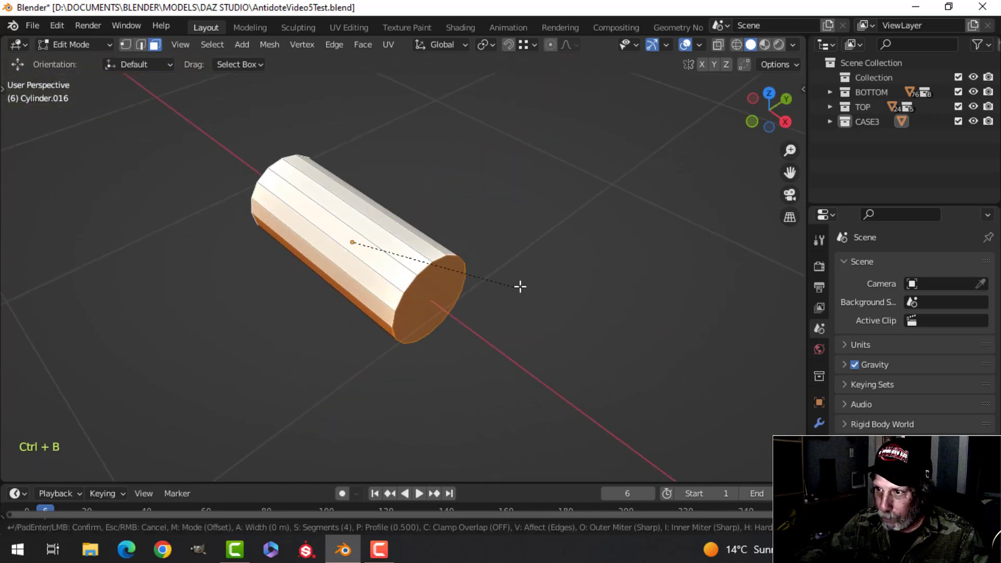
click(564, 274)
Shade the capsule smooth in Object Mode and deselect it
key(Tab)
right_click(345, 210)
key(alt+a)
scroll(355, 239, down, 3)
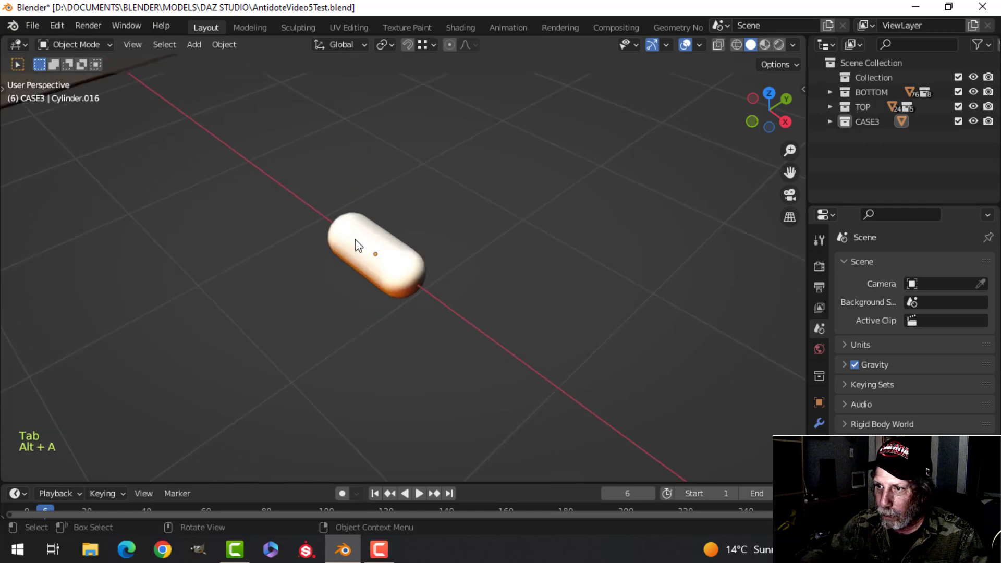
Delete the practice capsule beside the case
middle_drag(354, 239, 491, 245)
scroll(433, 259, down, 5)
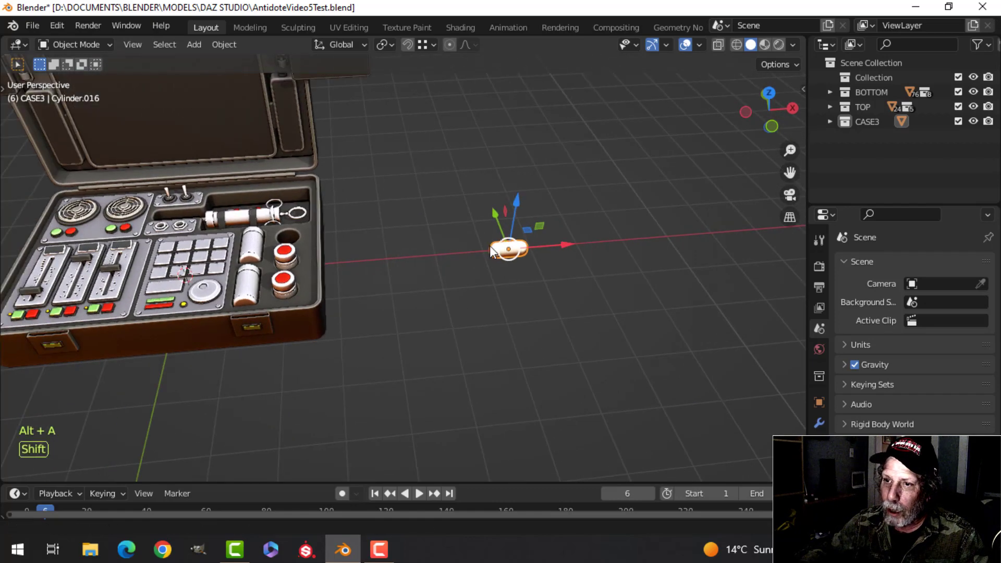
key(x)
click(418, 261)
Add a 22-vertex circle and, in Edit Mode, move it along X into the empty space beside the case
shift+middle_drag(303, 281, 499, 264)
scroll(499, 264, up, 5)
shift+middle_drag(471, 295, 426, 234)
middle_drag(426, 235, 334, 264)
scroll(390, 270, down, 4)
shift+middle_drag(442, 264, 465, 257)
key(shift+a)
mouse_move(401, 219)
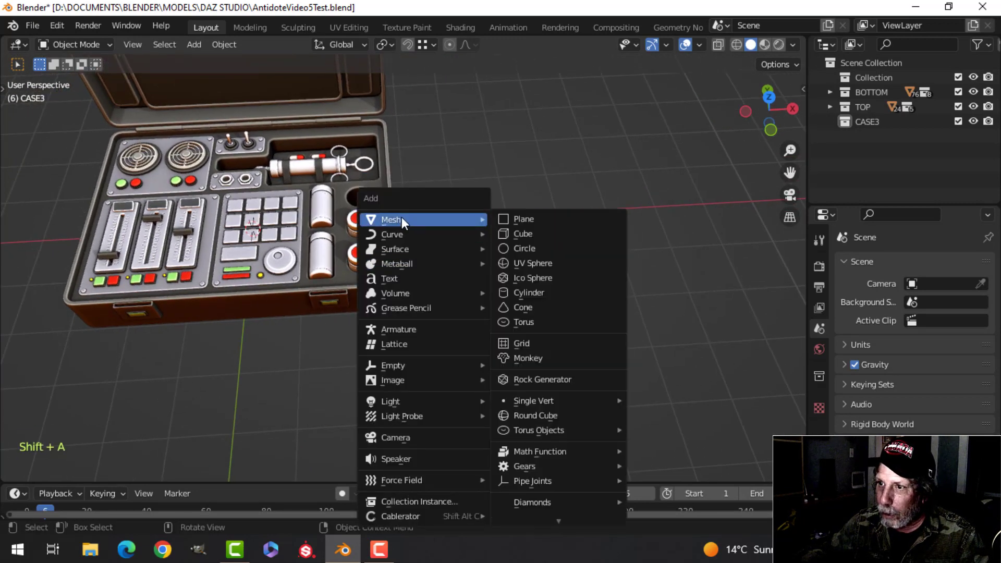
click(552, 248)
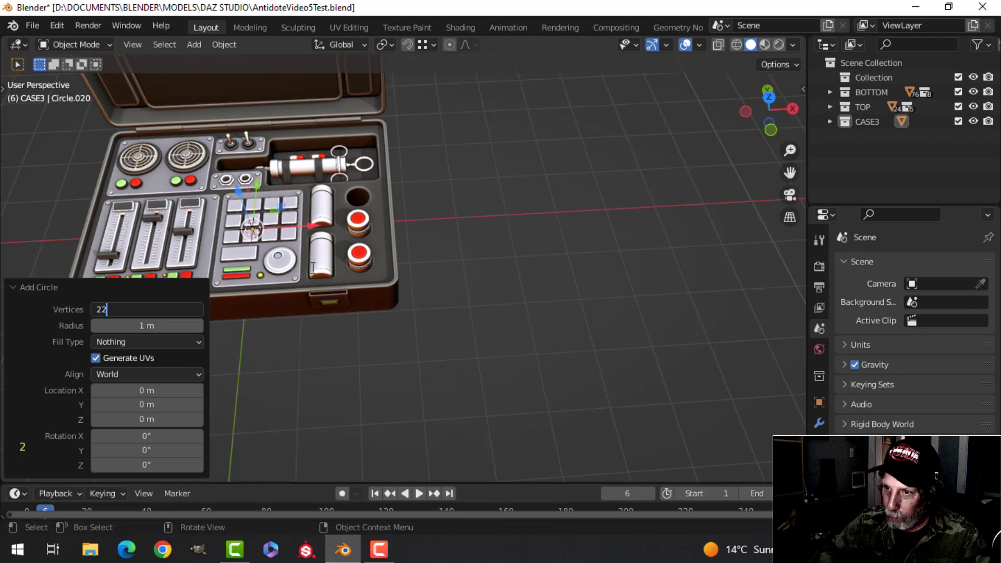
key(Tab)
scroll(364, 271, down, 3)
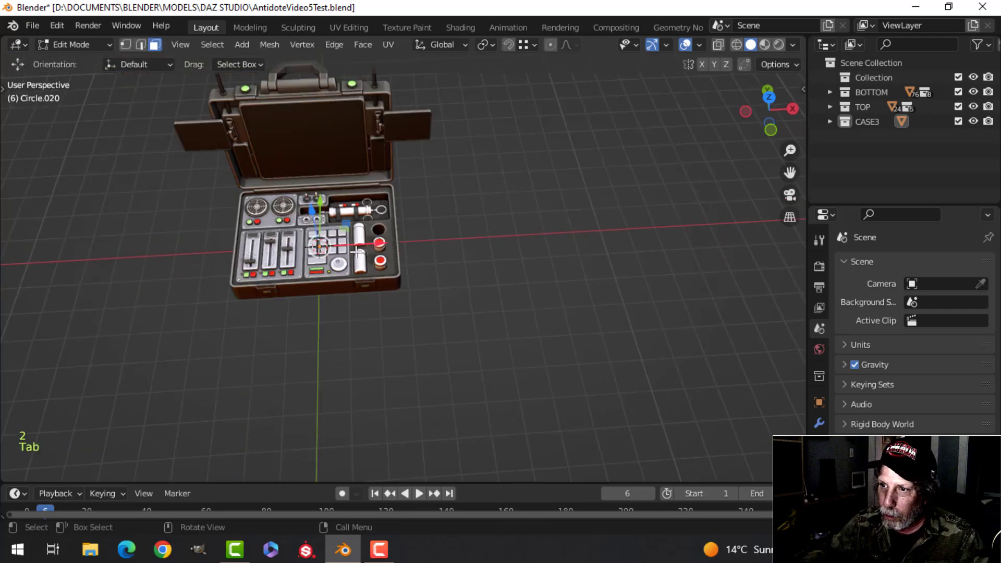
drag(361, 245, 578, 248)
shift+middle_drag(578, 248, 511, 290)
Fill the circle with a single face
scroll(458, 268, up, 4)
key(1)
key(f)
scroll(474, 271, up, 3)
middle_drag(510, 290, 501, 271)
middle_drag(500, 271, 480, 257)
Extrude the circular face upward about 0.176 m and inset the resulting top face by about 0.74 m
key(e)
mouse_move(456, 203)
mouse_down()
mouse_move(458, 181)
mouse_move(460, 191)
mouse_up()
mouse_move(542, 198)
middle_down()
mouse_move(529, 199)
mouse_move(532, 209)
middle_up()
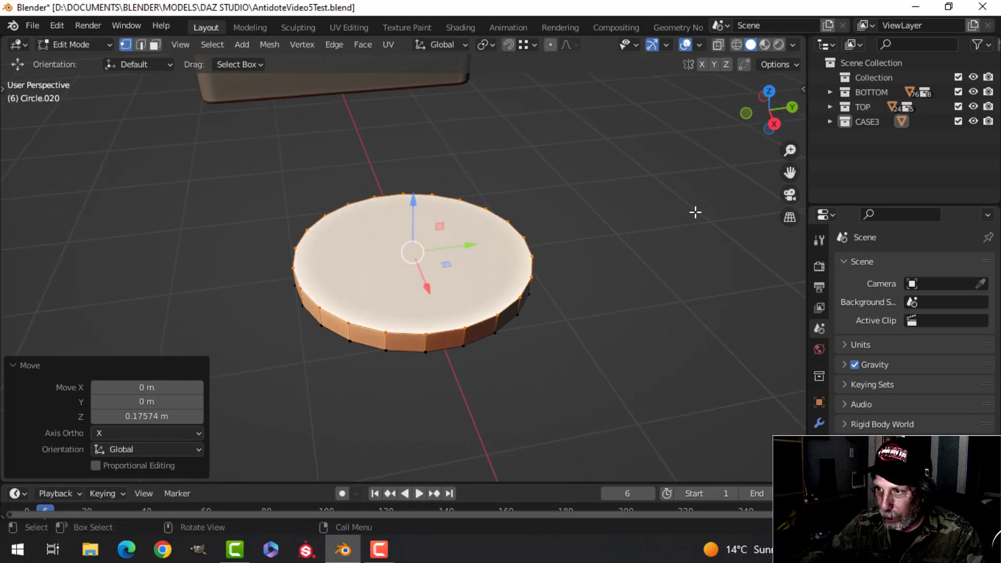
key(i)
click(608, 227)
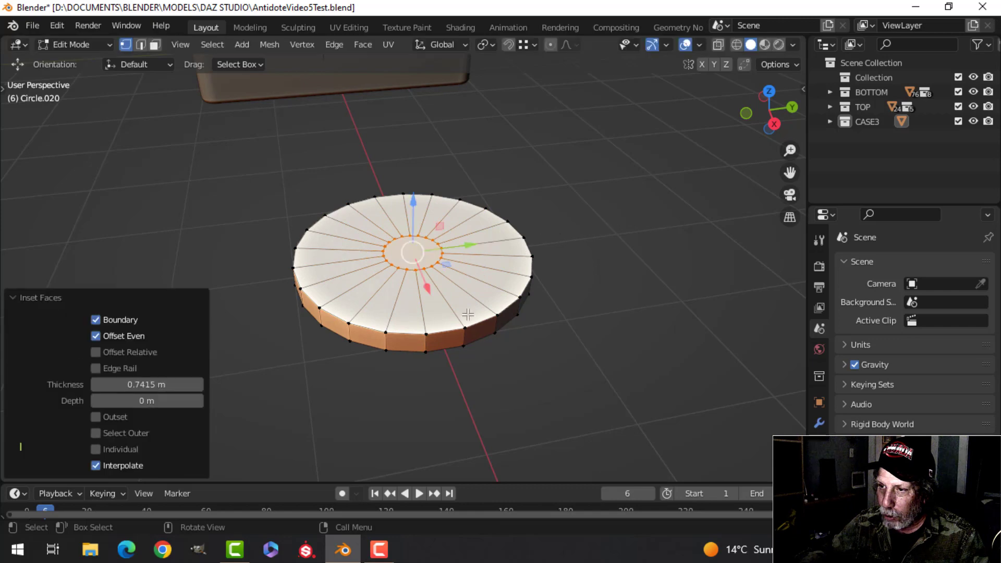
Switch the viewport to plain grey shading and bevel the disc's upper outer edge loop about 0.048 m with 2 segments
key(alt+a)
scroll(462, 333, up, 3)
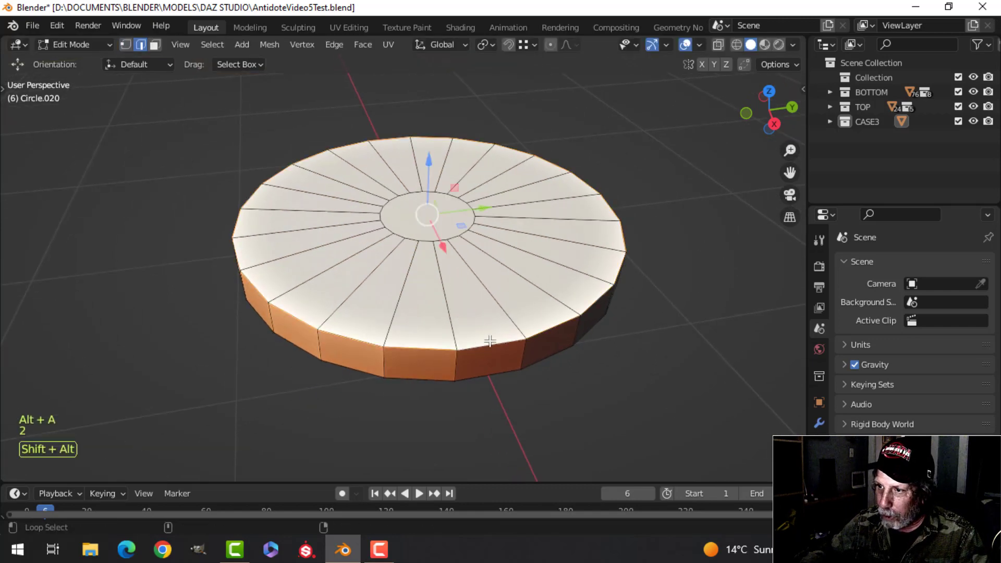
middle_drag(543, 338, 584, 297)
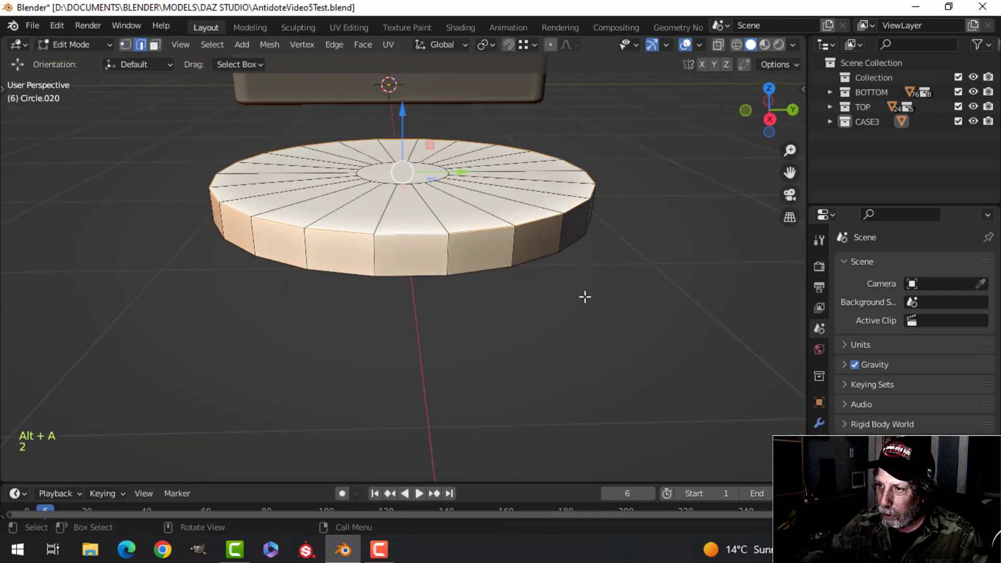
click(792, 47)
click(728, 115)
mouse_move(594, 232)
shift+middle_down()
mouse_move(554, 242)
mouse_move(575, 241)
shift+middle_up()
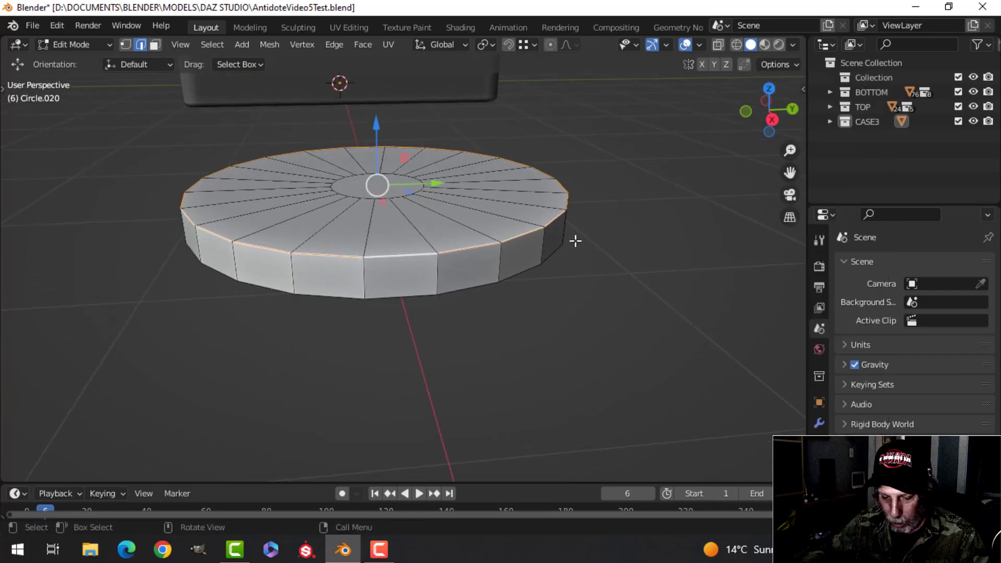
key(ctrl+b)
key(shift)
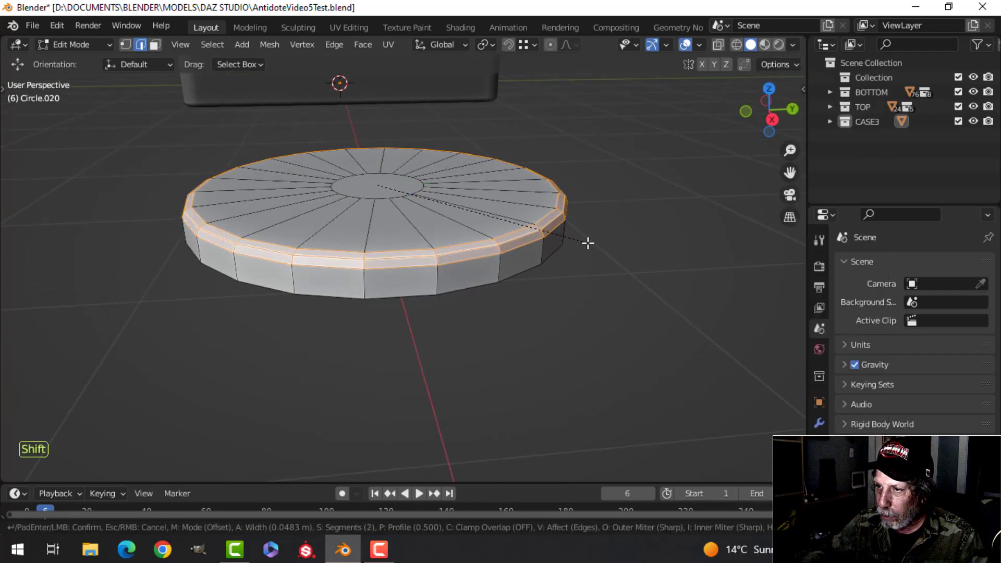
click(587, 242)
Extrude the disc's small centre face downward about 0.033 m to form a shallow recess
key(alt+a)
shift+click(384, 185)
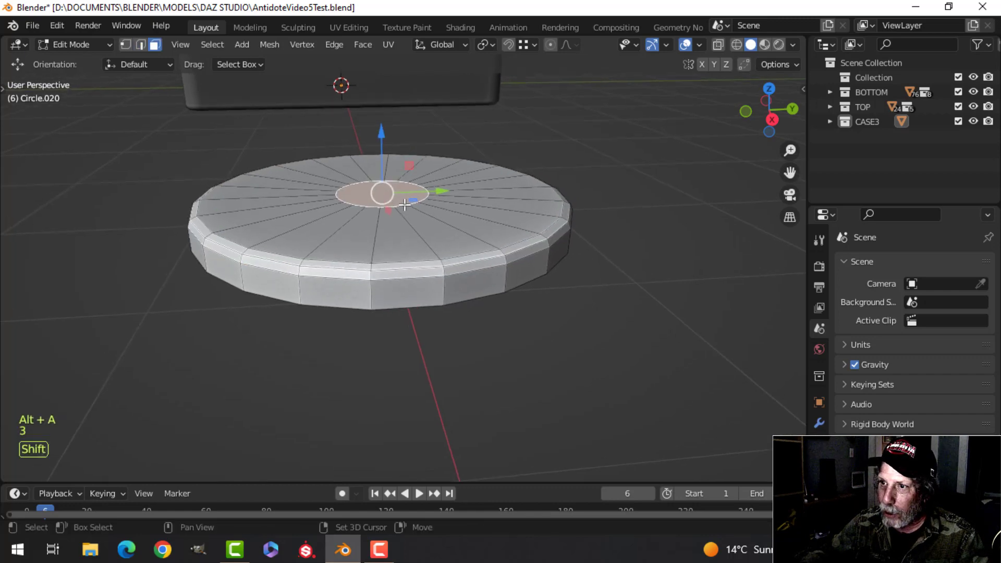
key(e)
click(426, 196)
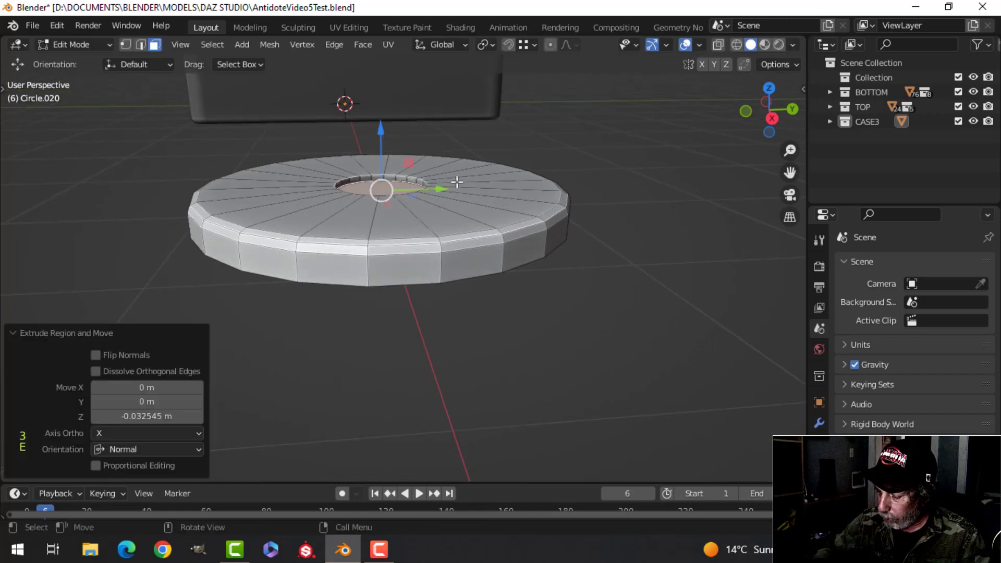
Expand the selection from the recess floor to its walls and move the whole recess off-centre along the positive Y axis
key(KP_7)
scroll(457, 182, up, 2)
shift+middle_drag(535, 172, 415, 116)
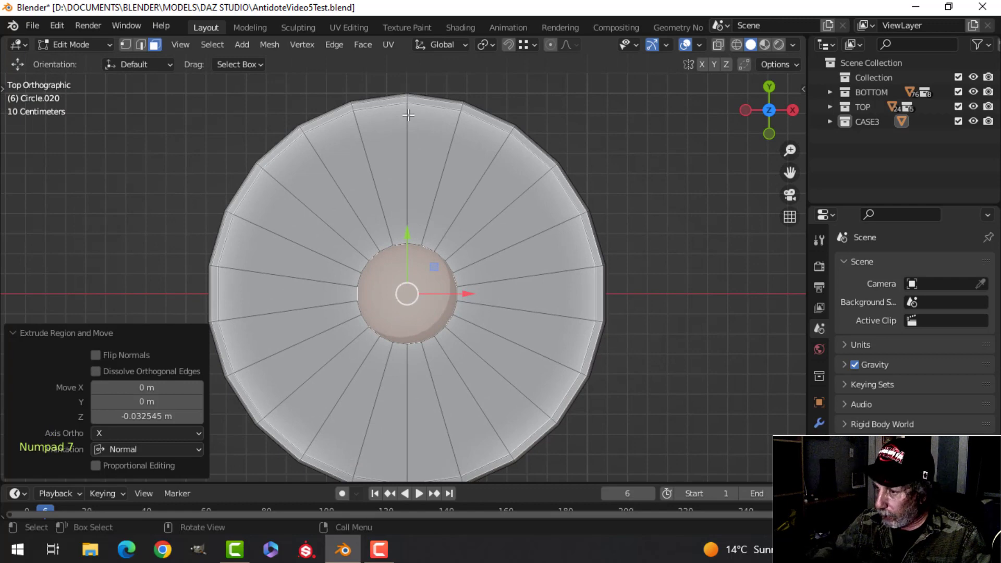
key(ctrl+KP_Add)
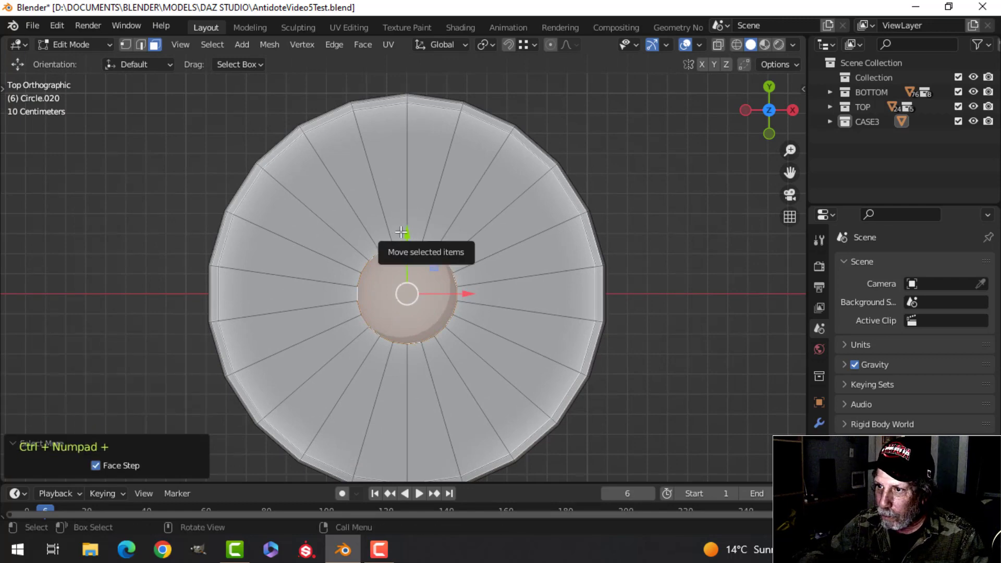
drag(401, 232, 408, 155)
middle_drag(408, 155, 408, 210)
key(alt+a)
Bevel the recess's upper rim, and bevel its lower inner edge loop about 0.006 m with 2 segments
scroll(452, 145, up, 3)
scroll(366, 219, down, 2)
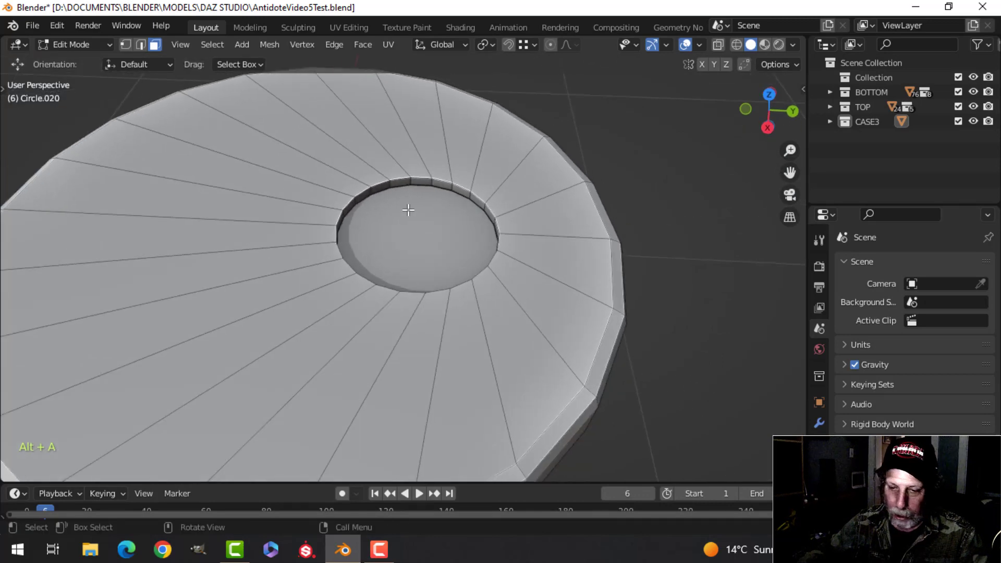
key(2)
alt+shift+click(418, 171)
scroll(417, 171, up, 2)
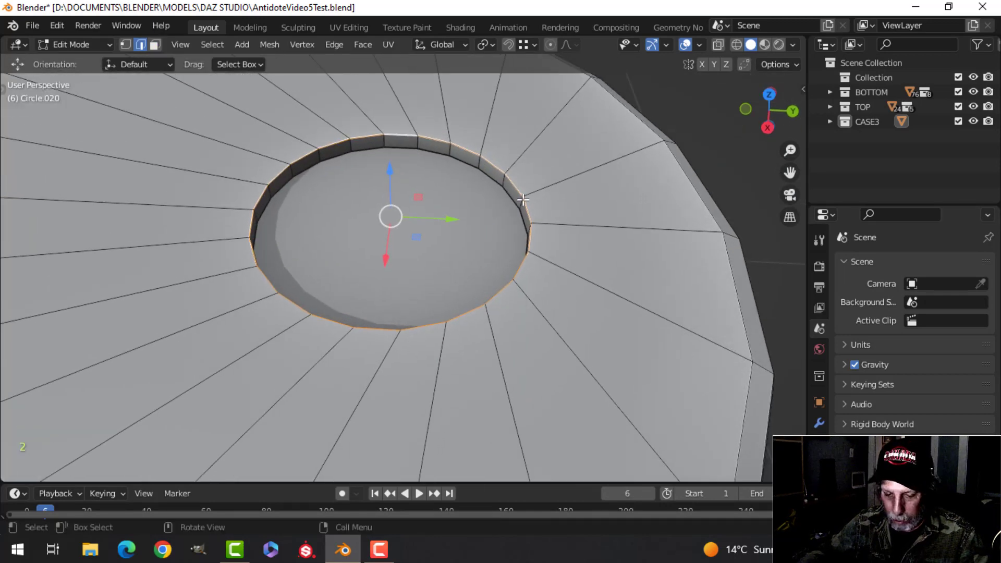
key(ctrl+b)
click(569, 197)
key(alt+a)
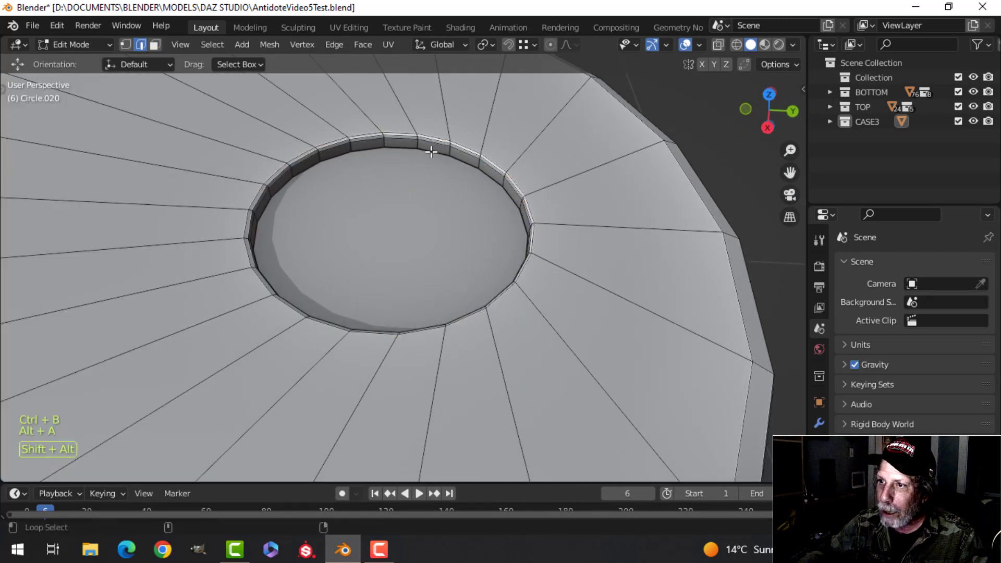
alt+click(504, 166)
key(ctrl+b)
click(541, 154)
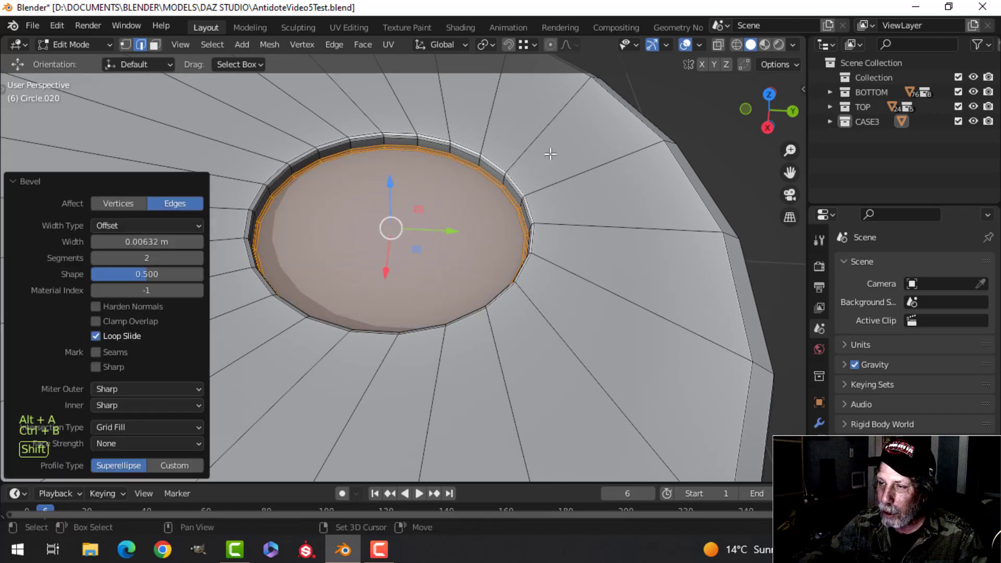
Delete the large face on the underside of the disc
scroll(522, 188, down, 5)
key(Tab)
middle_drag(517, 212, 398, 186)
key(Tab)
key(alt+a)
key(3)
click(360, 154)
key(x)
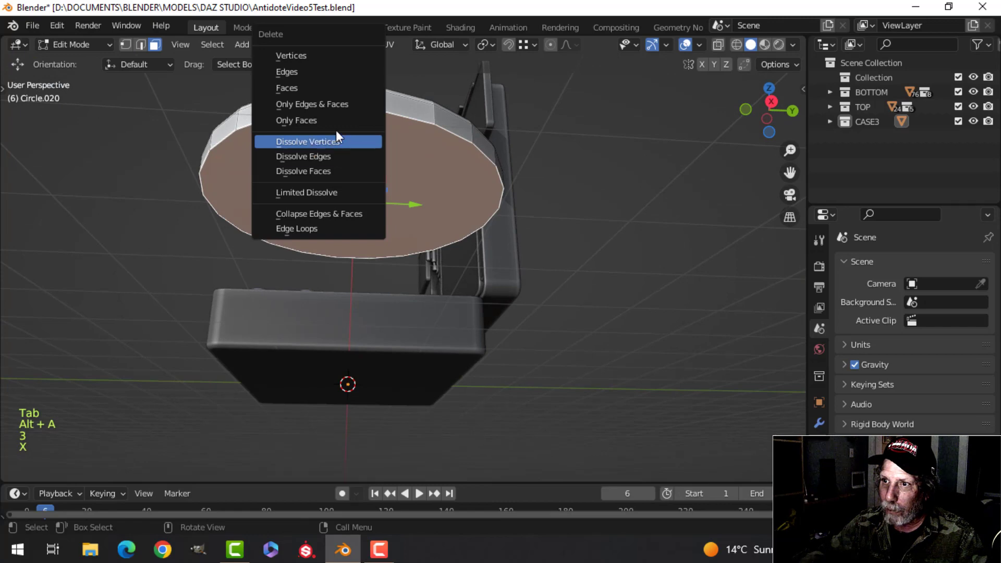
click(287, 87)
middle_drag(322, 88, 437, 282)
Apply smooth shading to the disc in Object Mode
key(Tab)
right_click(414, 272)
click(408, 263)
key(alt+a)
scroll(407, 262, down, 5)
Add a Weighted Normal modifier to the disc and enable Auto Smooth for its normals
click(436, 281)
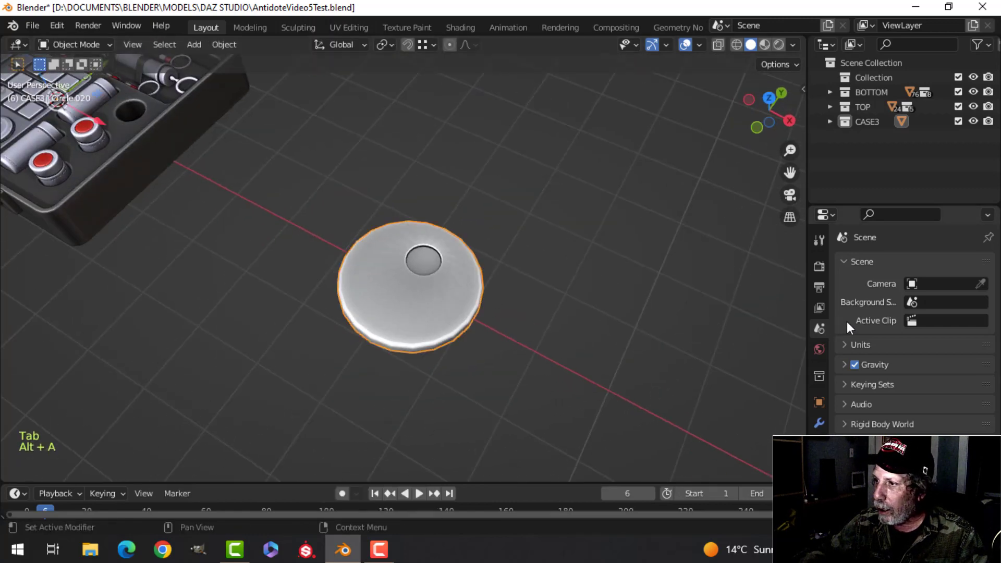
click(821, 424)
click(863, 264)
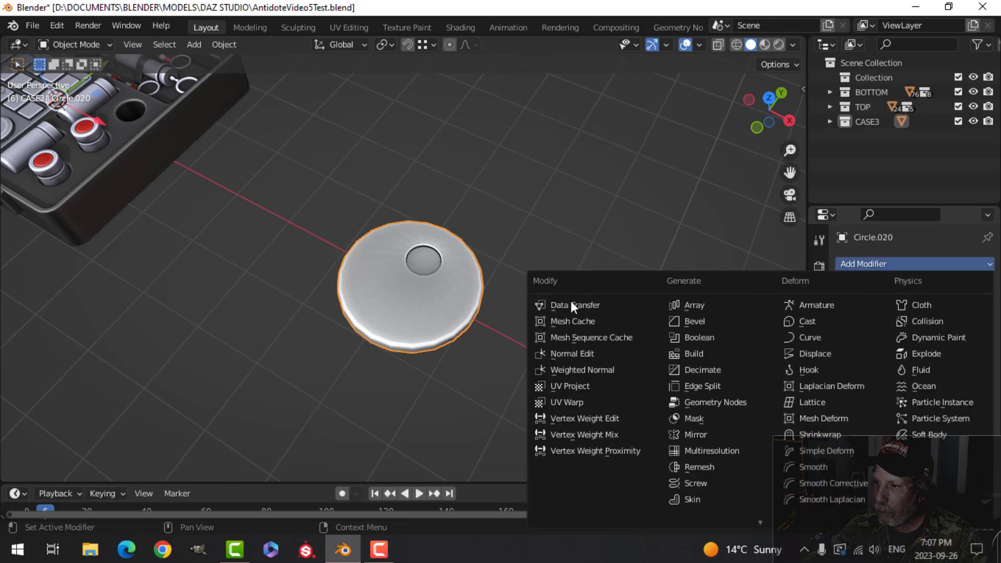
click(584, 369)
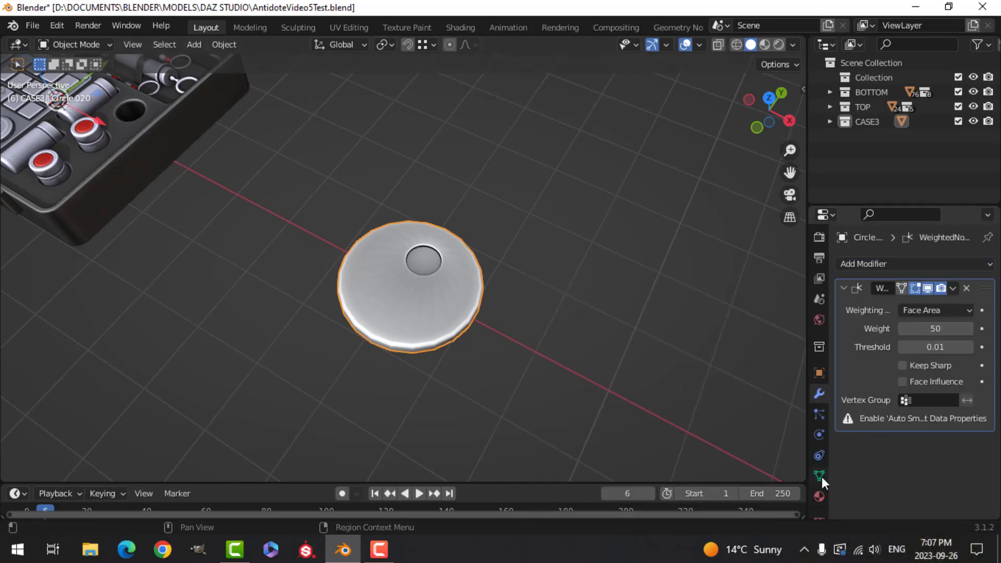
click(819, 475)
scroll(902, 474, down, 5)
click(900, 455)
Apply a level 1 subdivision to the disc
shift+middle_drag(492, 309, 443, 339)
mouse_move(442, 340)
middle_down()
mouse_move(459, 324)
mouse_move(458, 298)
middle_up()
key(alt+a)
click(423, 314)
key(ctrl+1)
key(alt+a)
click(405, 315)
Rotate all of the disc's geometry about -35° in top view so the recess sits diagonally
key(KP_7)
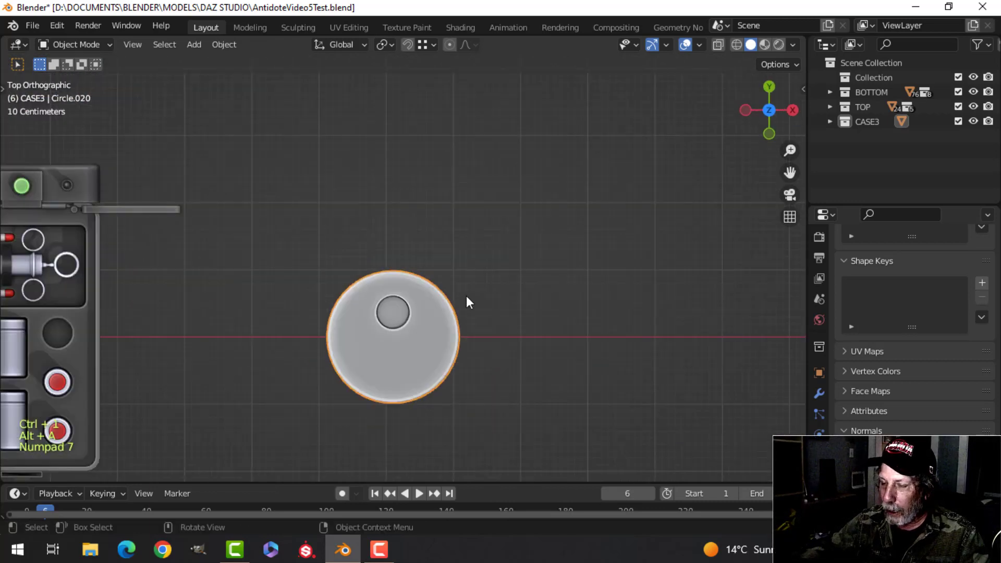
shift+middle_drag(501, 335, 485, 273)
key(Tab)
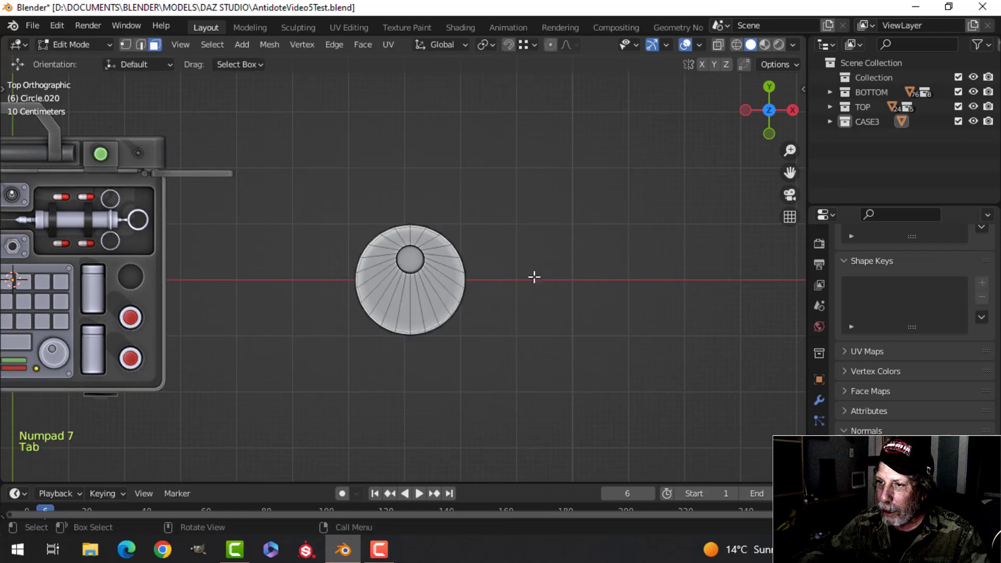
key(a)
key(r)
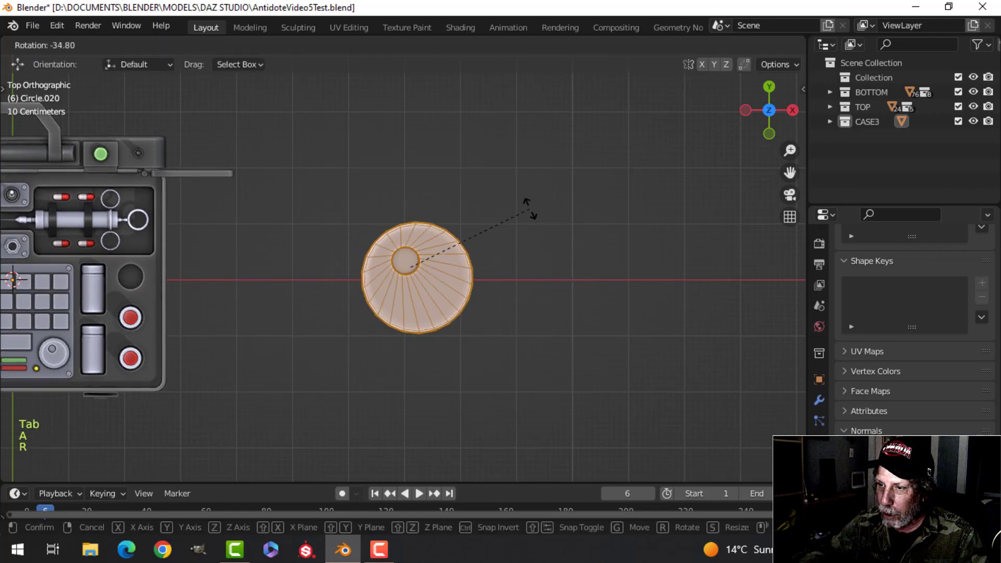
click(527, 205)
key(Tab)
key(alt+a)
Delete the finished demonstration disc beside the case
scroll(428, 282, down, 4)
scroll(292, 308, up, 6)
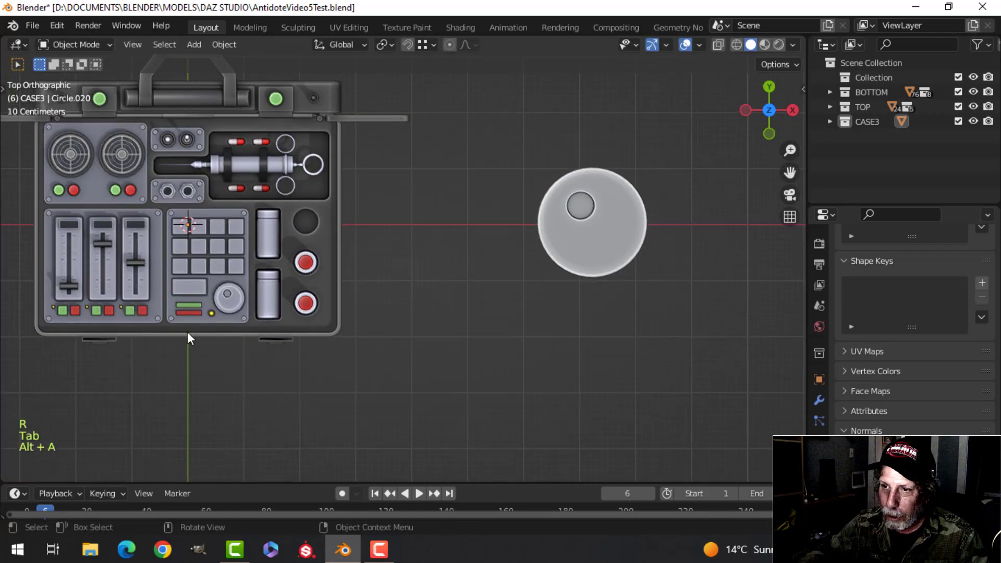
scroll(683, 281, down, 3)
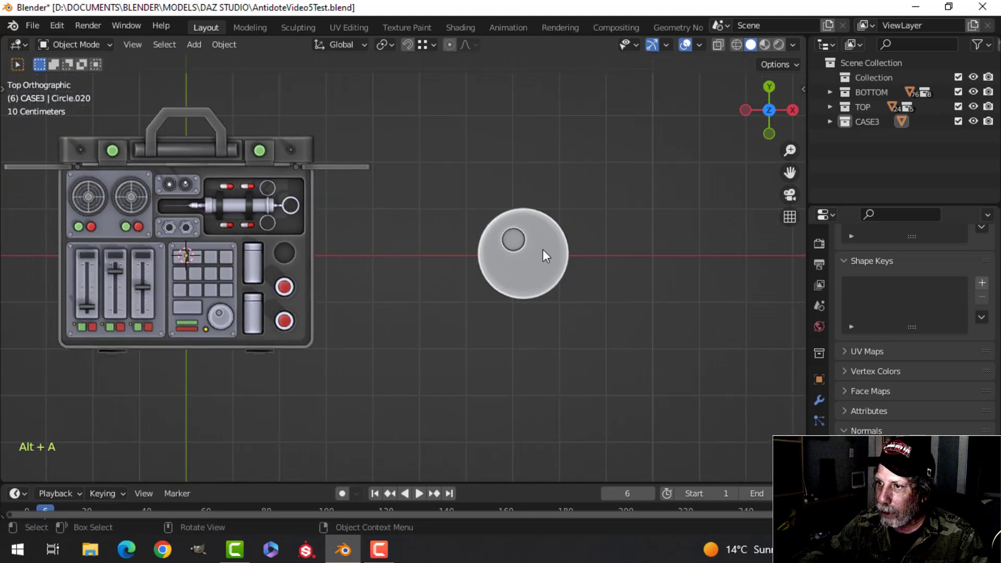
click(543, 249)
key(x)
click(542, 250)
Examine the pair of toggle switches and their round collars beside the syringe tray
scroll(412, 266, up, 8)
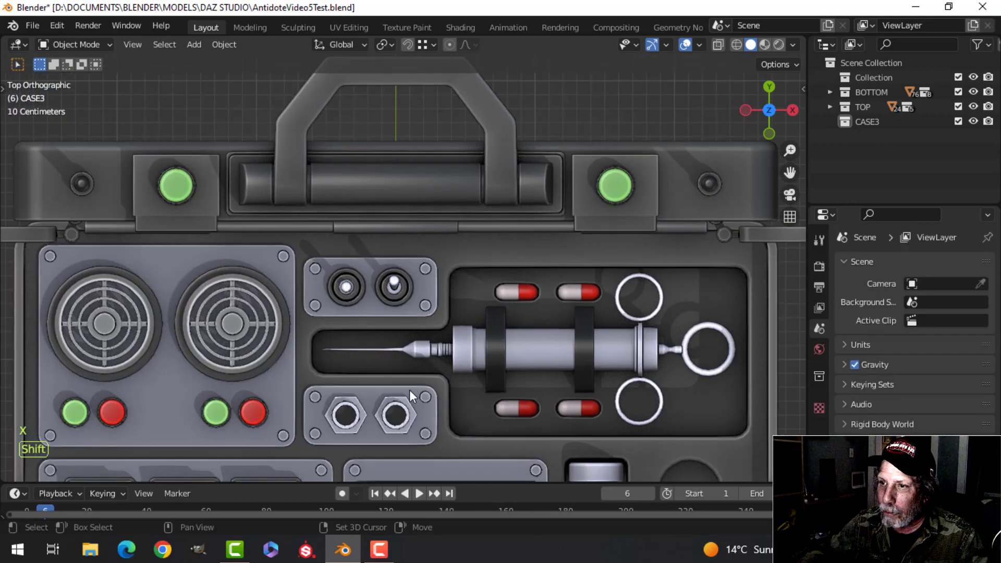
middle_drag(408, 389, 398, 290)
scroll(393, 296, up, 3)
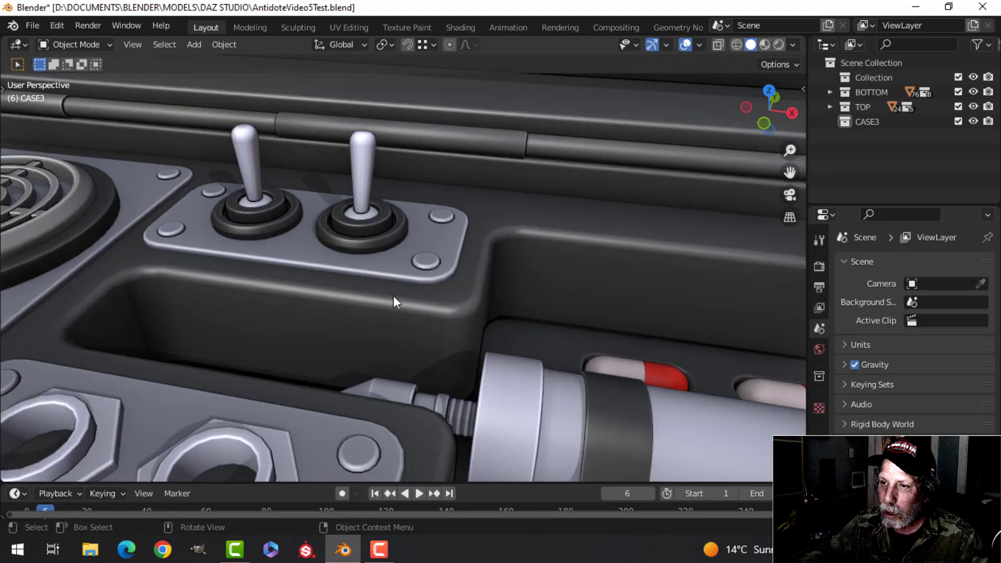
scroll(262, 222, down, 4)
shift+middle_drag(640, 305, 367, 248)
scroll(405, 270, down, 3)
scroll(367, 248, up, 1)
Add a 22-vertex mesh circle with a 1 m radius and move its vertices about 5.65 m along X, clear of the case
key(shift+a)
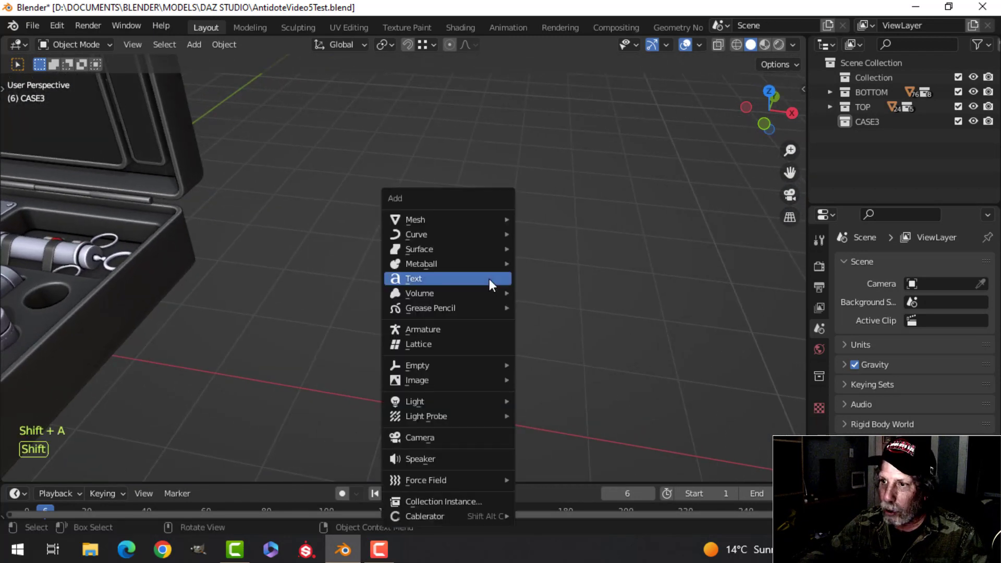
mouse_move(442, 218)
click(561, 248)
scroll(286, 333, down, 4)
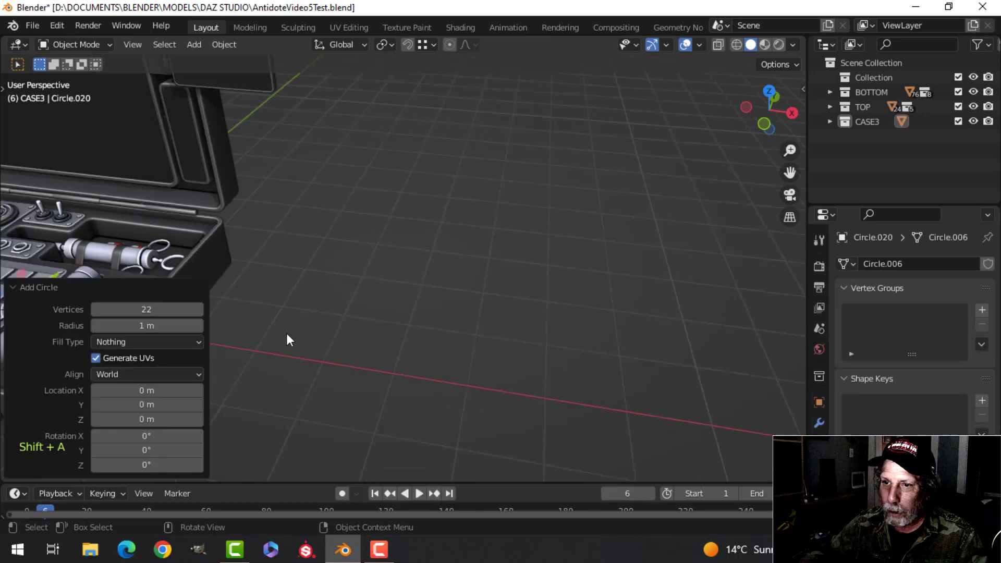
key(Tab)
drag(250, 300, 471, 313)
scroll(511, 315, up, 4)
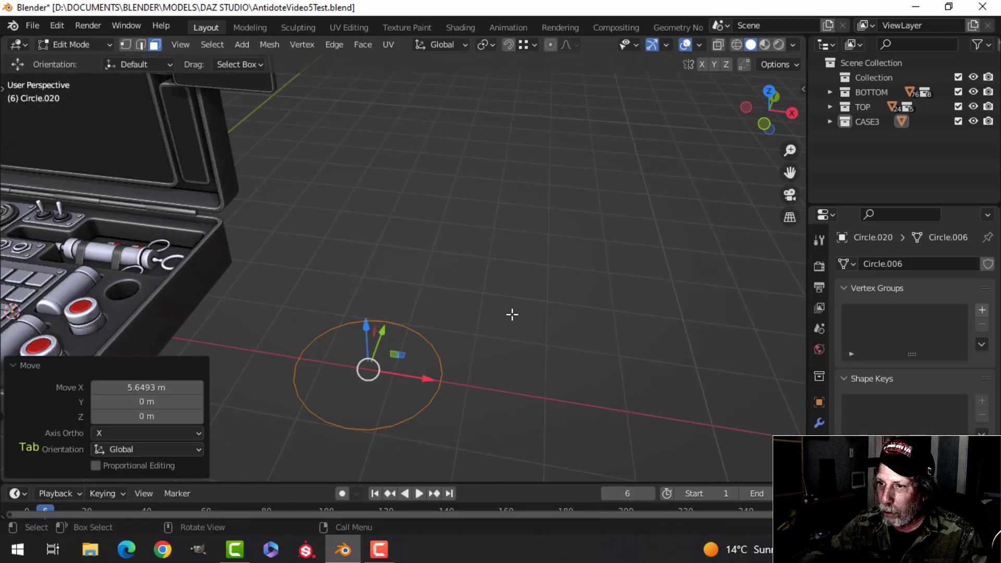
Extrude the circle's vertices upward about 0.26 m, and extrude the upper loop inward at a scale of 0.815
shift+middle_drag(511, 334, 500, 250)
key(Tab)
scroll(632, 308, up, 5)
key(Tab)
key(1)
scroll(496, 270, down, 5)
scroll(547, 271, up, 2)
key(e)
key(e)
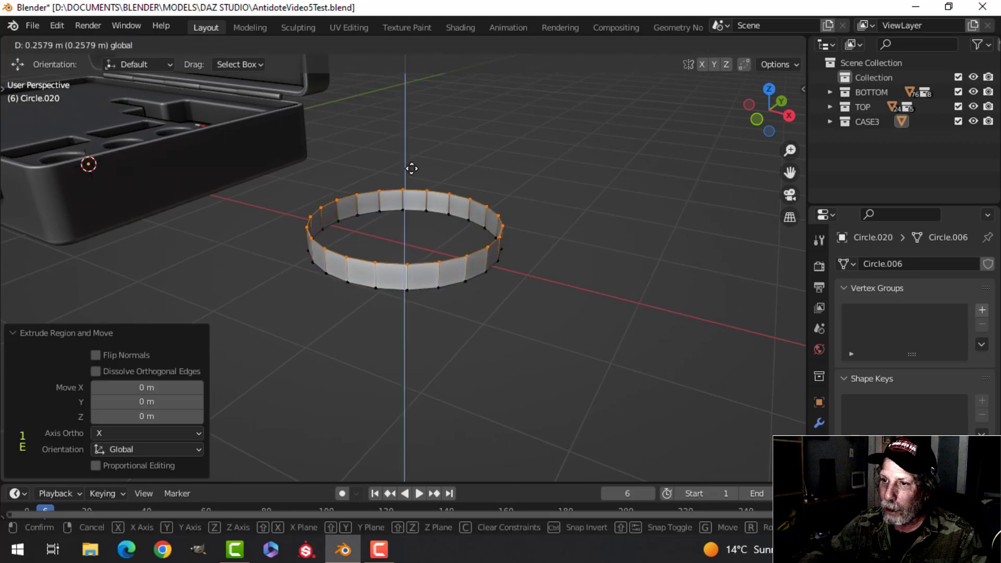
click(410, 167)
key(s)
click(505, 203)
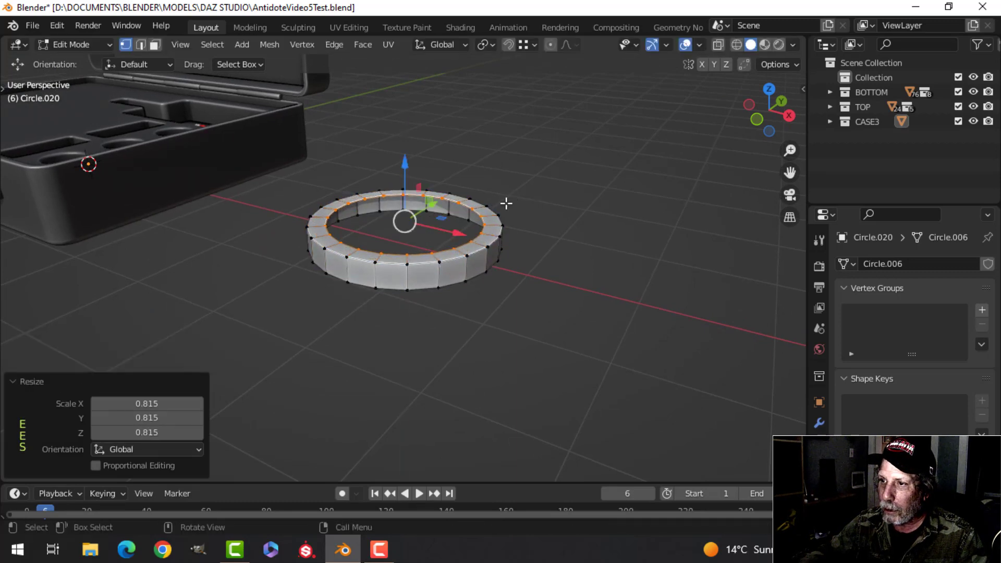
Extrude the inner loop downward about 0.08 m and extrude it inward at a scale of 0.831 to form a groove floor
key(e)
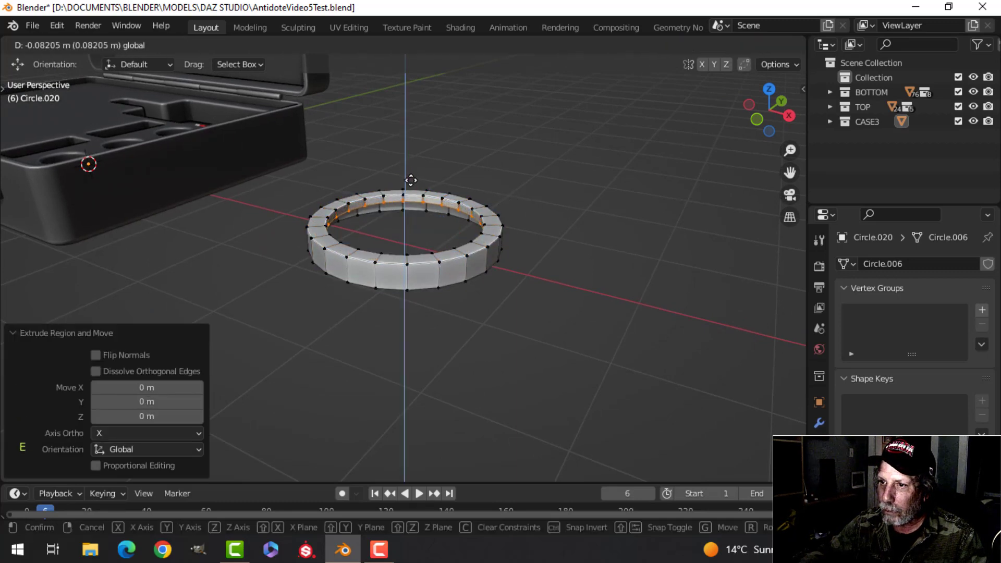
click(411, 181)
key(e)
click(411, 181)
key(s)
click(518, 204)
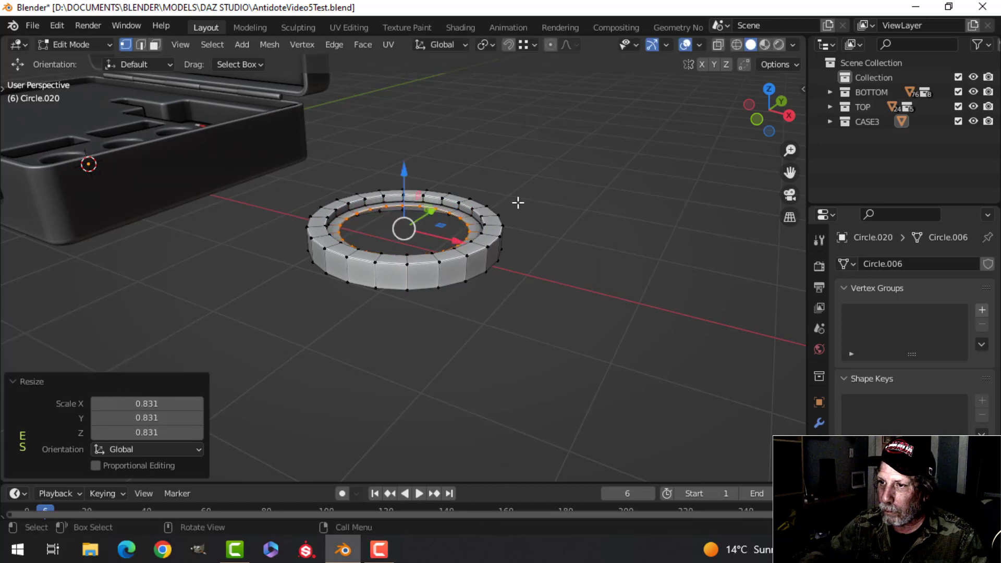
Extrude the groove's inner loop upward about 0.139 m and extrude it inward at a scale of 0.644 to form a second ring
key(e)
right_click(387, 192)
key(e)
click(522, 207)
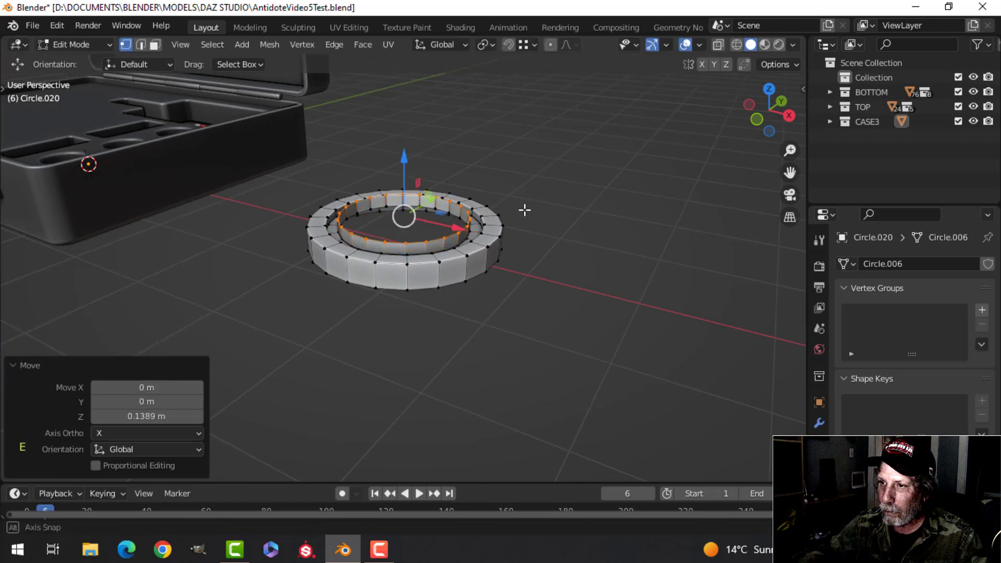
key(e)
click(518, 214)
key(s)
click(463, 218)
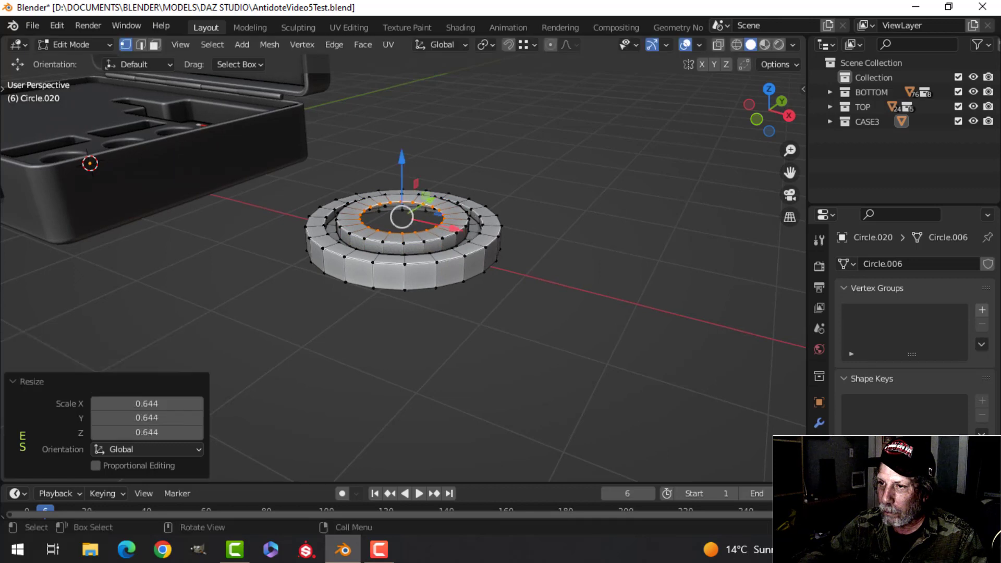
Extrude the second ring's inner loop downward to form the wall of the central hole
middle_drag(461, 218, 443, 226)
key(e)
right_click(442, 227)
drag(402, 190, 407, 200)
scroll(407, 202, up, 2)
Bevel the inner and outer top edge loops of both rings about 0.034 m with 2 segments
key(alt+a)
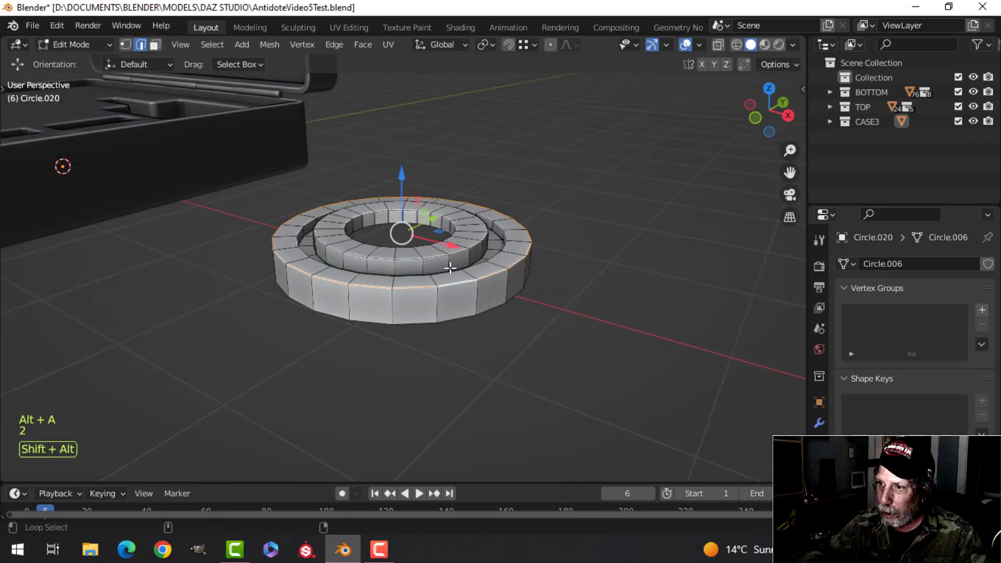
middle_drag(447, 253, 490, 286)
scroll(477, 278, up, 2)
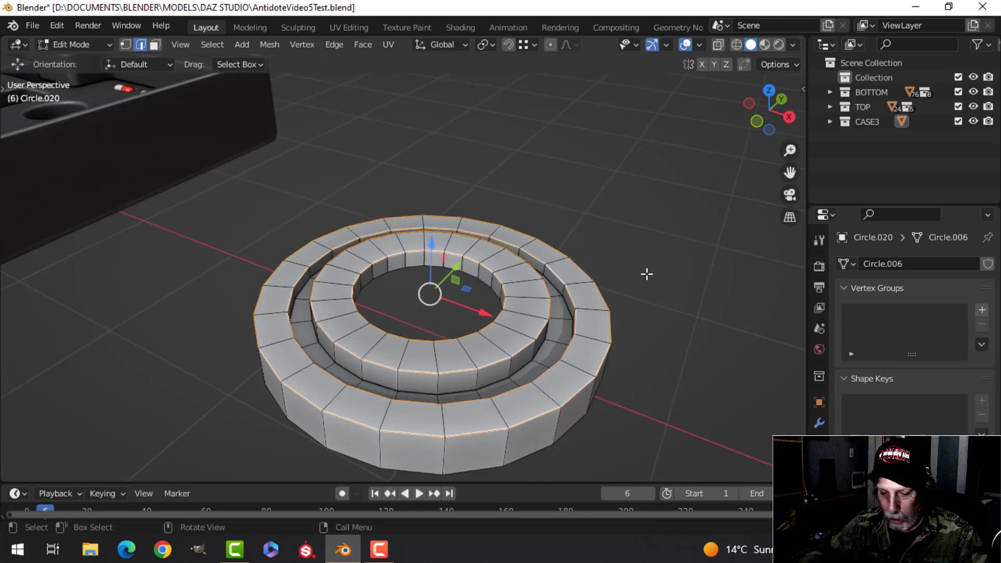
key(ctrl+b)
click(671, 284)
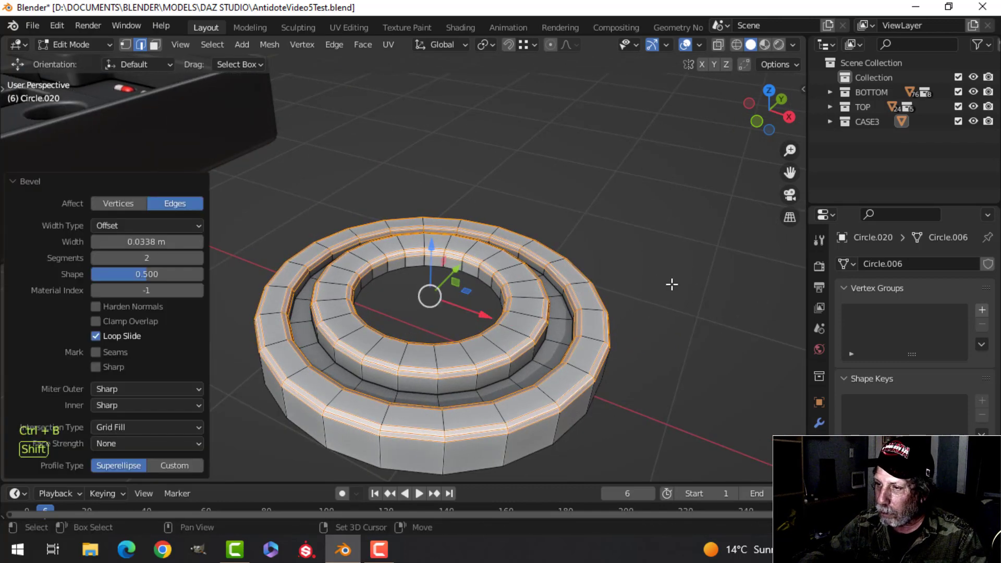
Apply a level 1 subdivision and smooth shading to the ringed part, and return to Edit Mode with nothing selected
key(Tab)
key(ctrl+1)
right_click(516, 258)
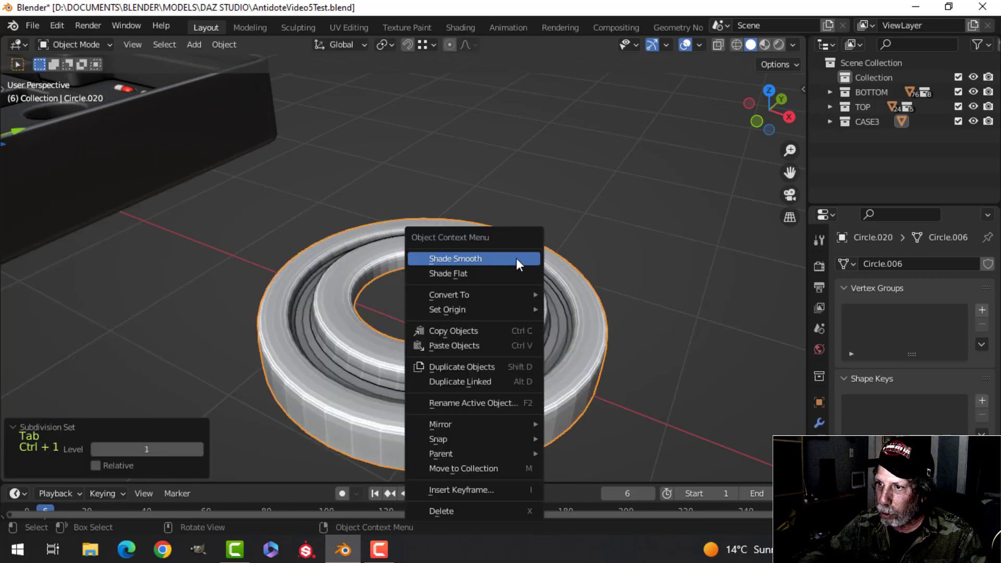
click(516, 258)
key(Tab)
key(alt+a)
key(ctrl+r)
click(521, 364)
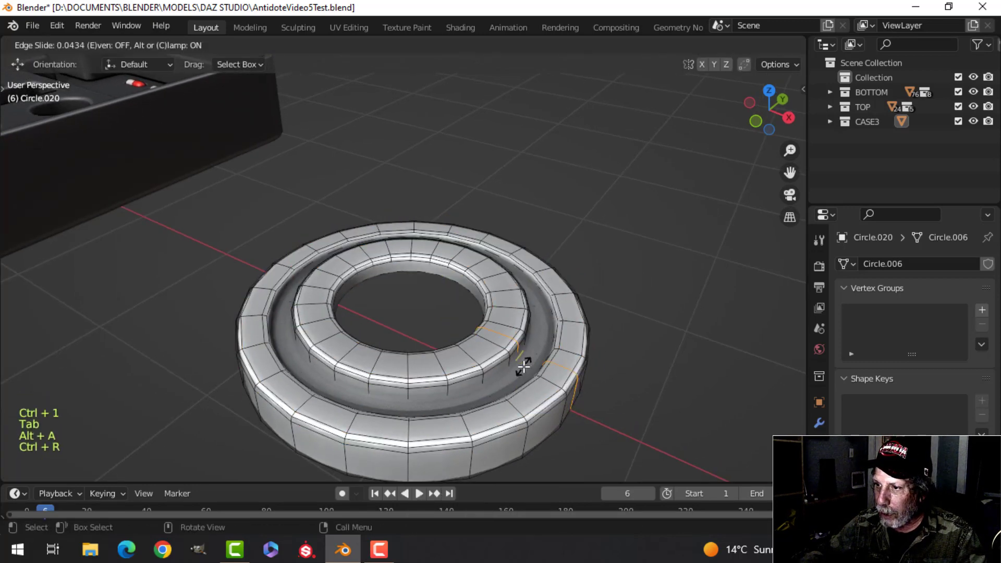
key(ctrl+z)
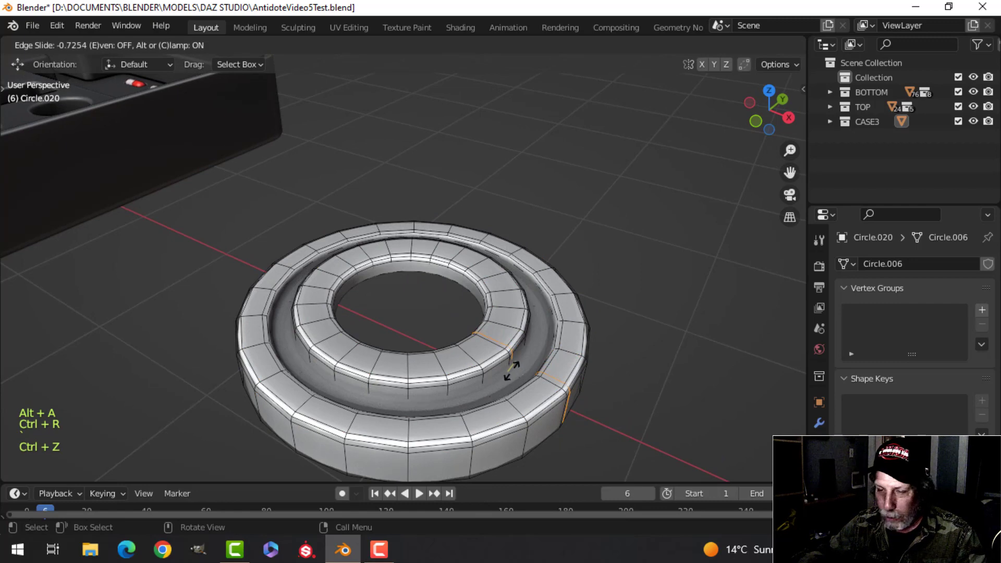
key(Escape)
key(ctrl+z)
Add two loop cuts in the groove floor, one slid close to the inner ring and one to the outer ring, and leave Edit Mode
scroll(547, 362, up, 5)
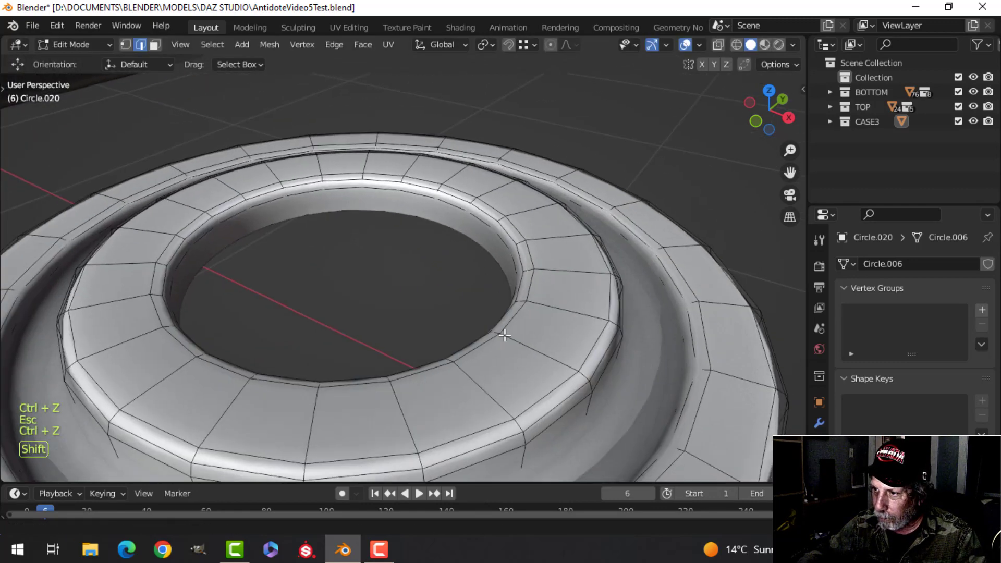
key(ctrl+r)
click(583, 415)
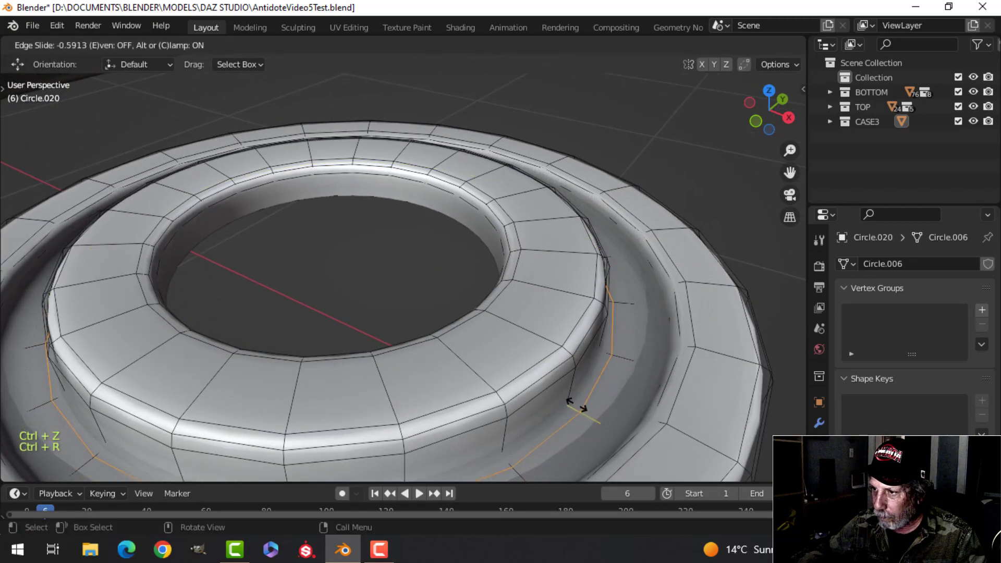
click(572, 399)
key(ctrl+r)
click(586, 416)
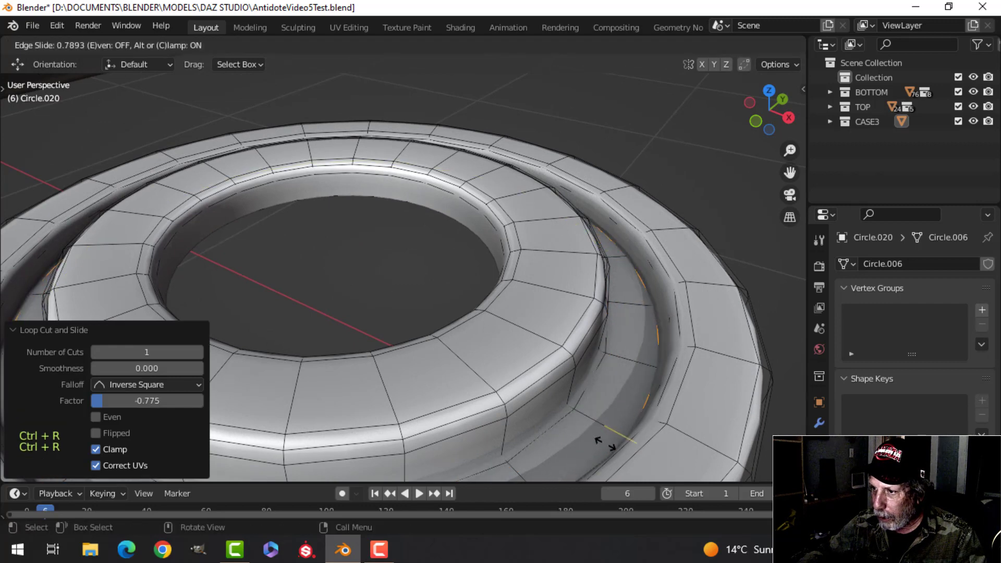
click(599, 437)
key(Tab)
scroll(515, 360, down, 8)
key(alt+a)
middle_drag(515, 359, 455, 308)
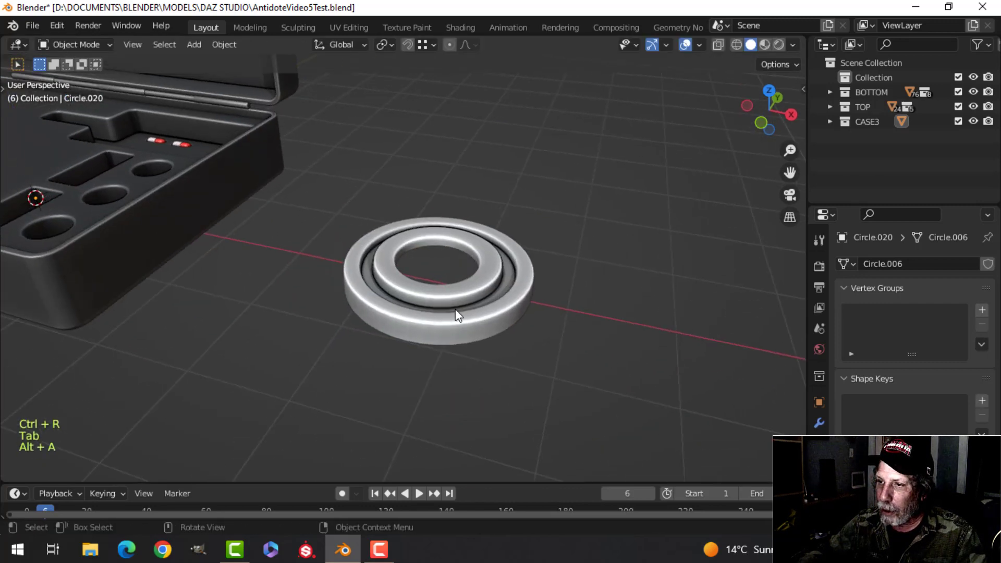
Select the collar's whole mesh and snap the 3D cursor to its centre
key(Tab)
key(a)
scroll(567, 324, up, 3)
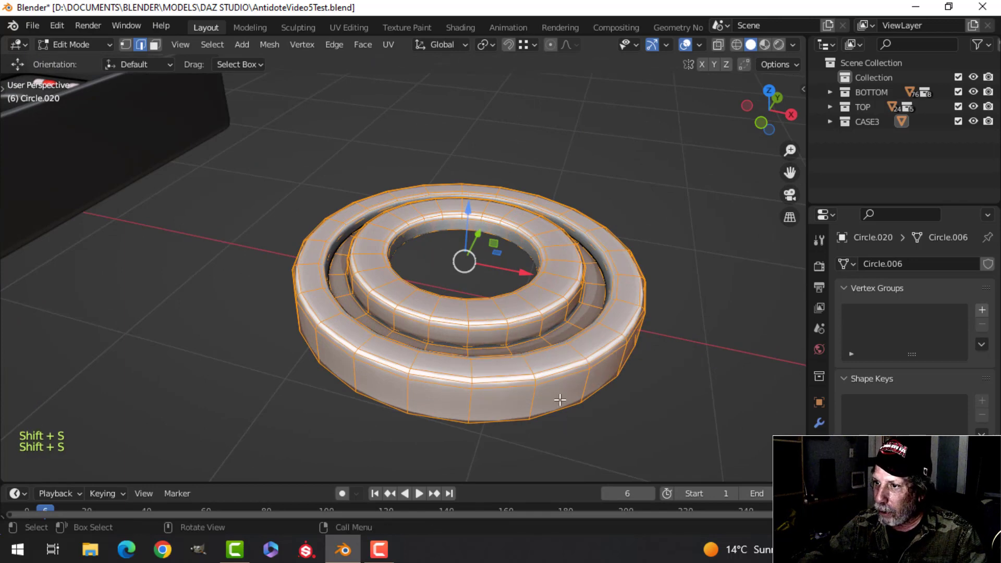
key(shift+s)
click(557, 467)
scroll(556, 356, down, 5)
middle_drag(557, 355, 536, 355)
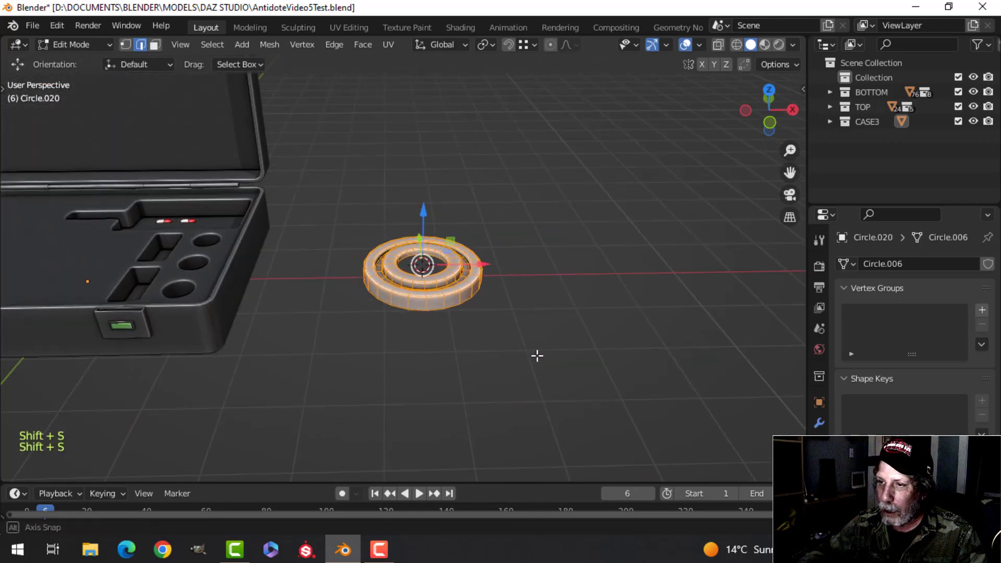
Add a 16-vertex cylinder at the 3D cursor and scale its mesh to about 0.38 to fit the collar's hole
key(Tab)
key(shift+a)
mouse_move(458, 217)
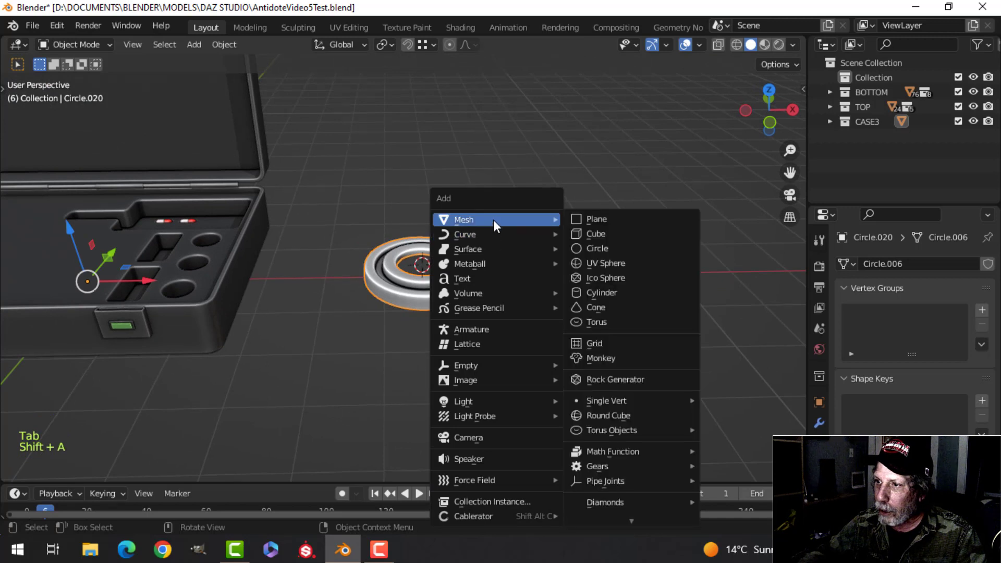
click(597, 293)
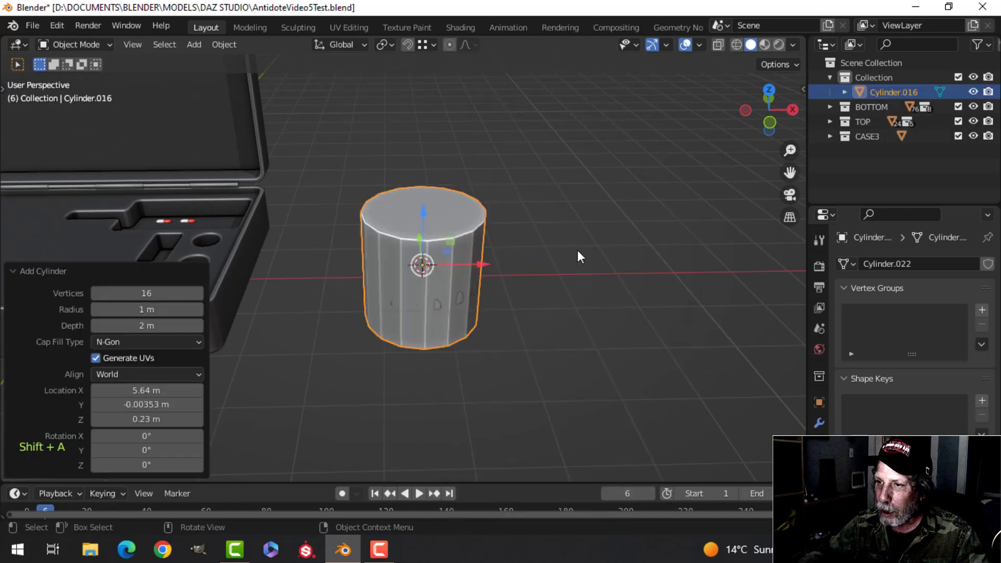
key(Tab)
key(s)
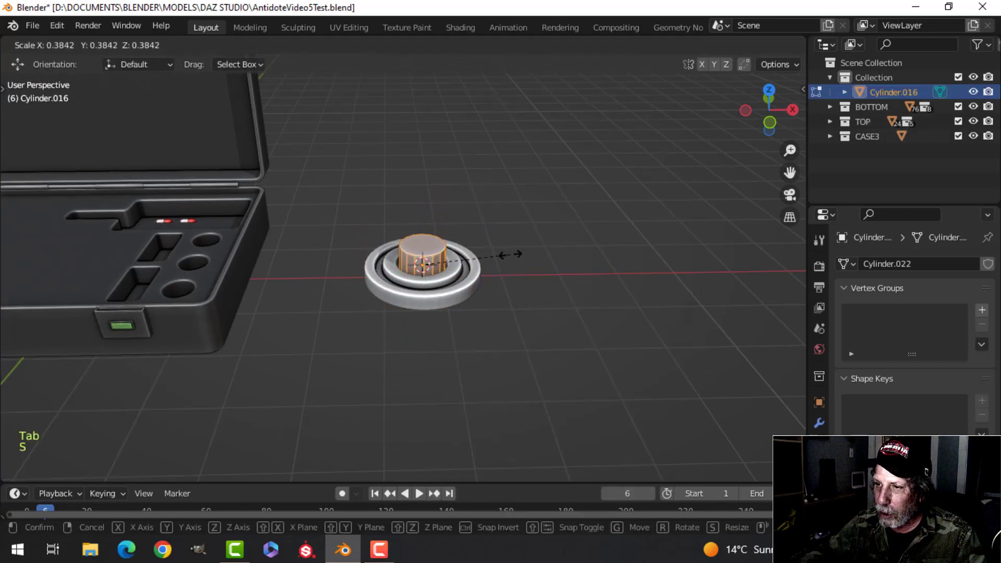
click(503, 255)
Raise the cylinder's top face about 1.48 m, enlarge it slightly, and raise it a bit more to form a tapered handle
key(3)
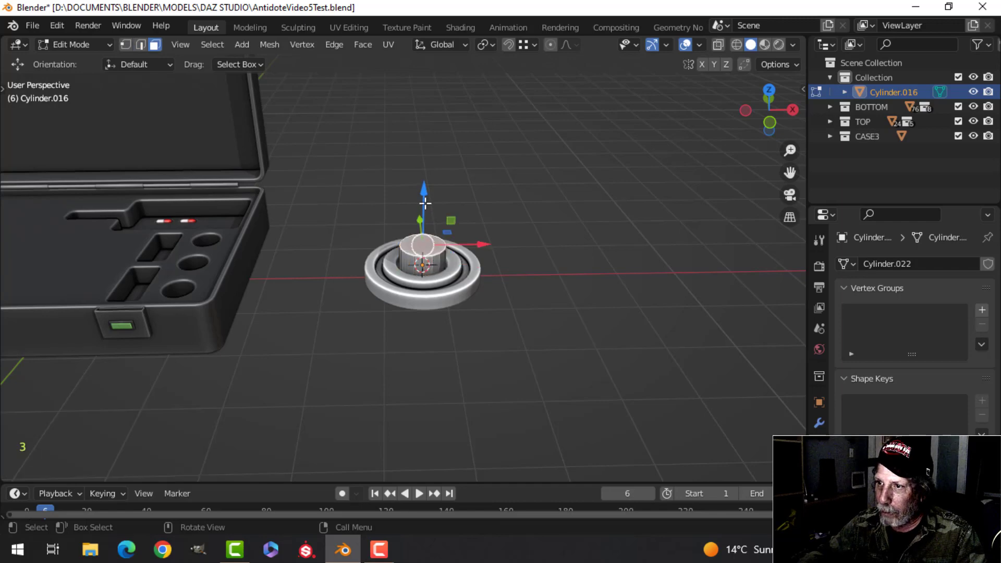
key(e)
click(440, 111)
scroll(497, 219, up, 4)
key(s)
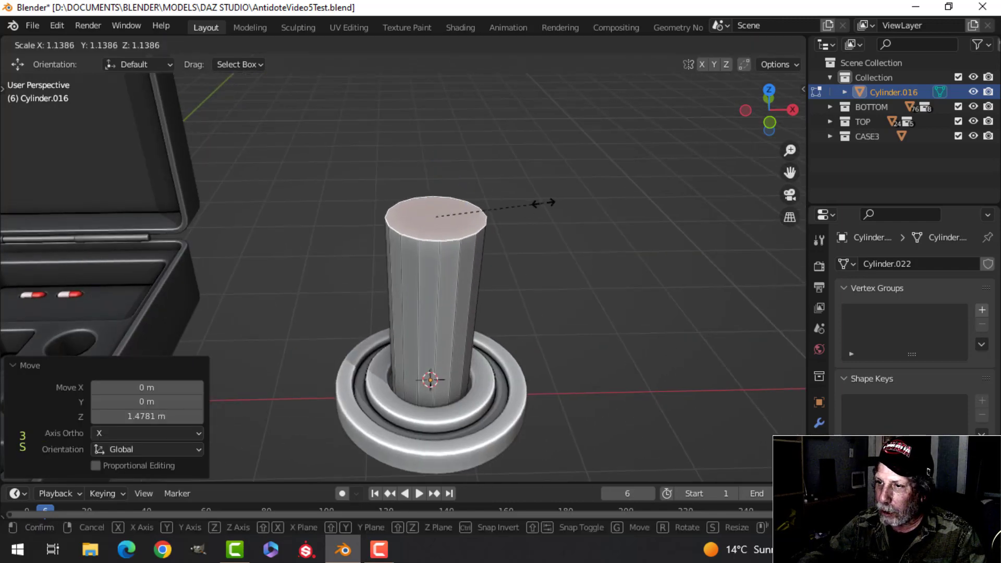
click(551, 198)
drag(439, 165, 441, 134)
key(s)
click(471, 153)
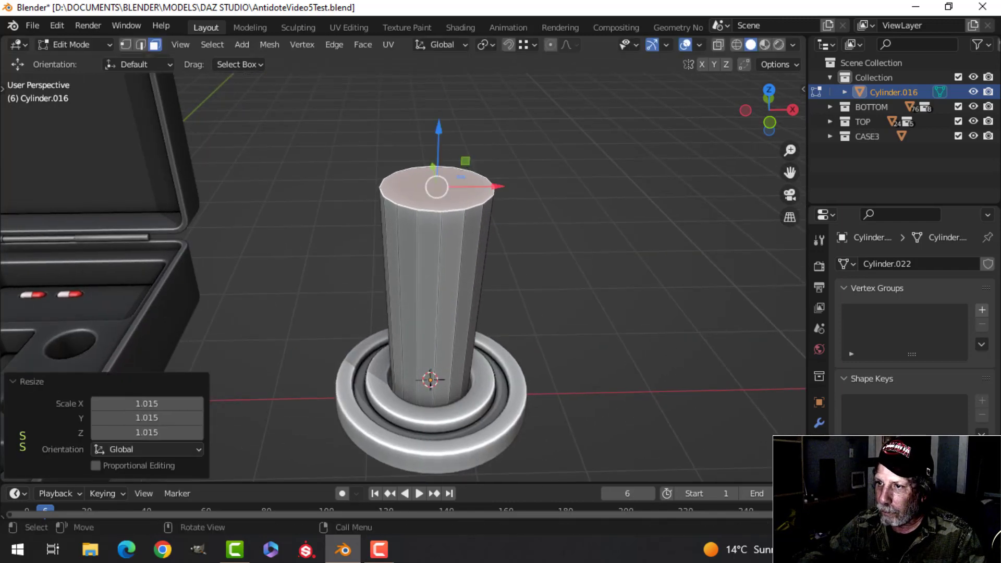
Bevel the handle's top face about 0.361 m with 4 segments to round off the tip
key(ctrl+b)
scroll(592, 212, up, 2)
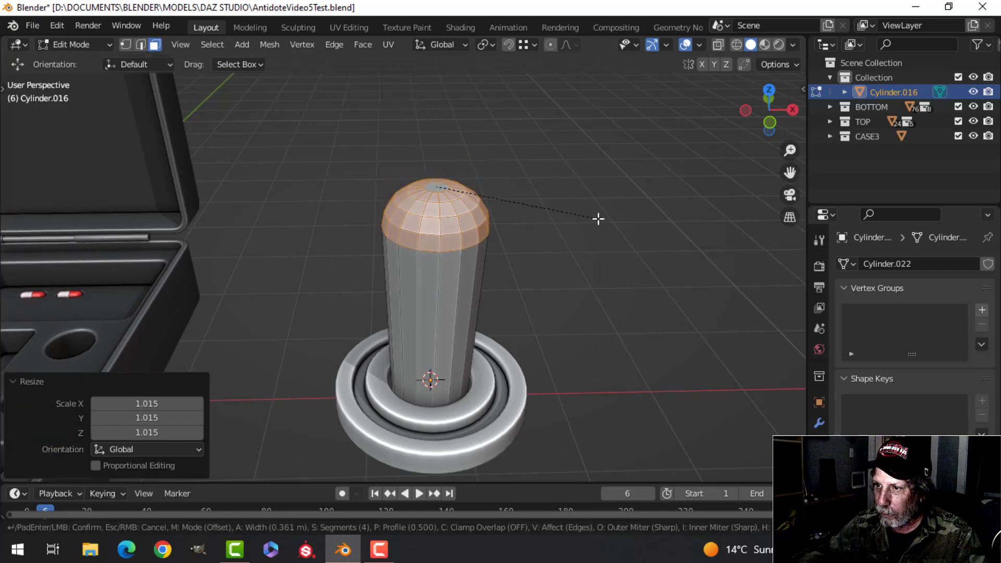
click(598, 218)
key(Tab)
Raise the handle's bottom face slightly into the collar and delete that face
scroll(507, 297, down, 3)
middle_drag(507, 297, 468, 244)
key(Tab)
key(3)
click(455, 225)
shift+middle_drag(487, 203, 492, 251)
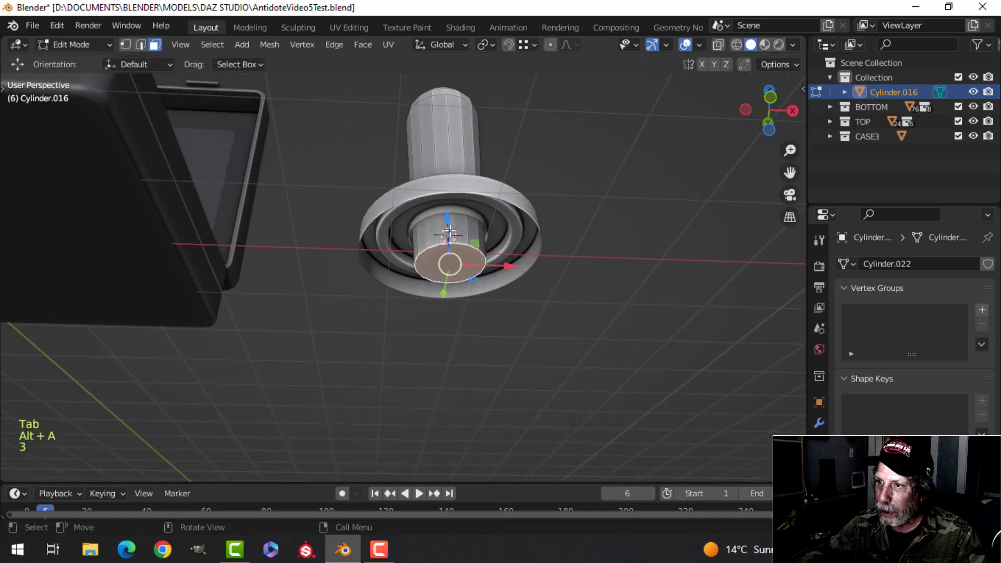
drag(446, 219, 447, 198)
key(x)
click(425, 203)
middle_drag(425, 203, 580, 284)
Apply smooth shading to the handle in Object Mode
key(Tab)
right_click(477, 220)
click(476, 220)
Scale the whole handle to about 0.74 in X and Y only and raise it slightly
key(Tab)
key(a)
key(s)
key(shift+z)
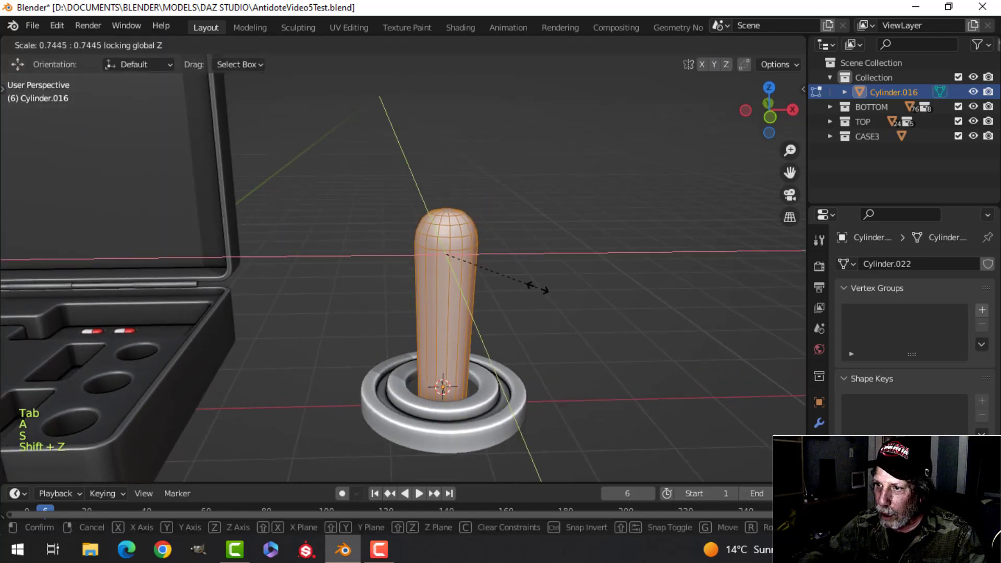
click(532, 285)
drag(447, 193, 448, 161)
key(alt+a)
Select the handle's rounded cap, duplicate it and move the copy down about 2.23 m to the handle's base
middle_drag(535, 256, 534, 319)
scroll(501, 313, up, 4)
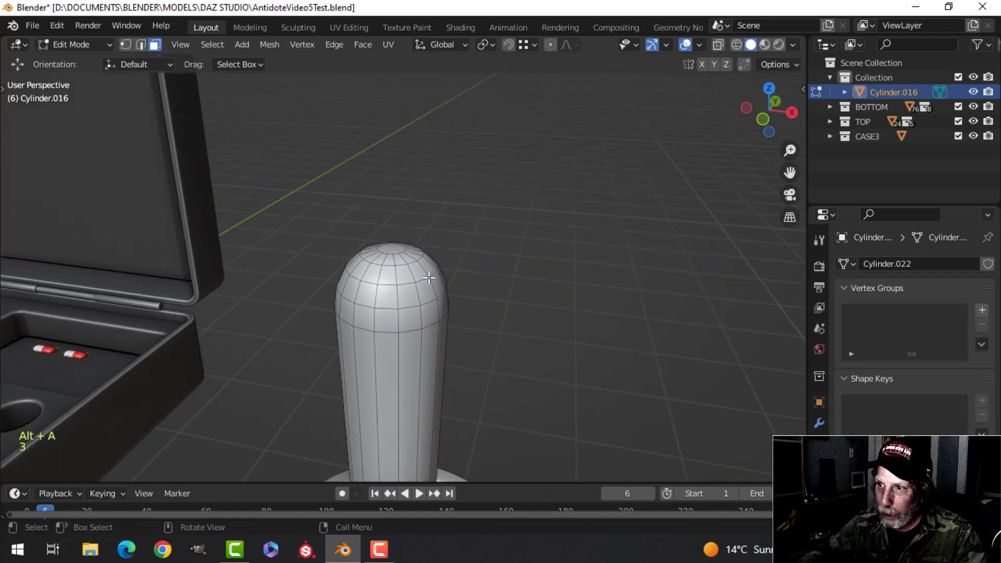
key(ctrl+KP_Add)
key(ctrl+KP_Add)
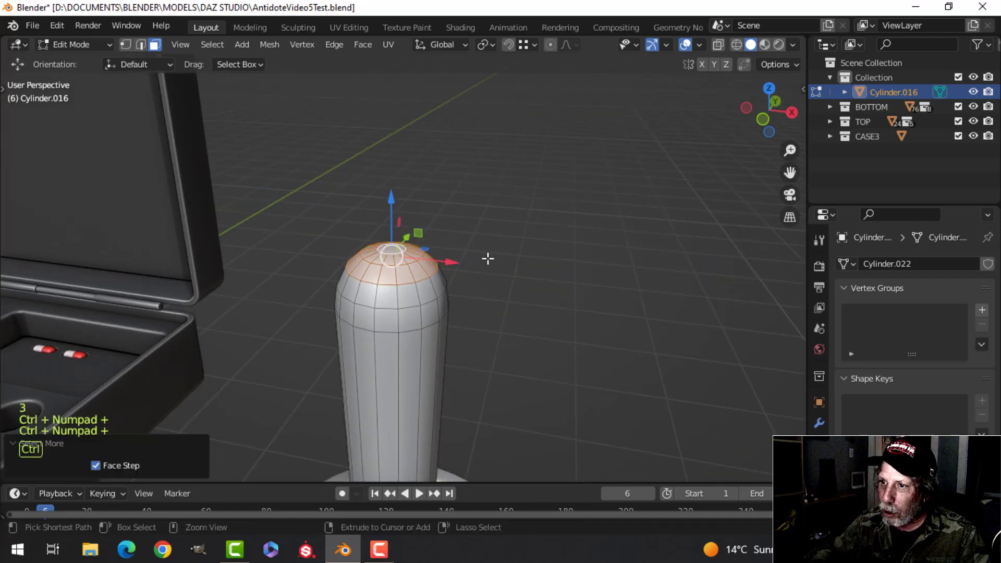
scroll(485, 259, down, 4)
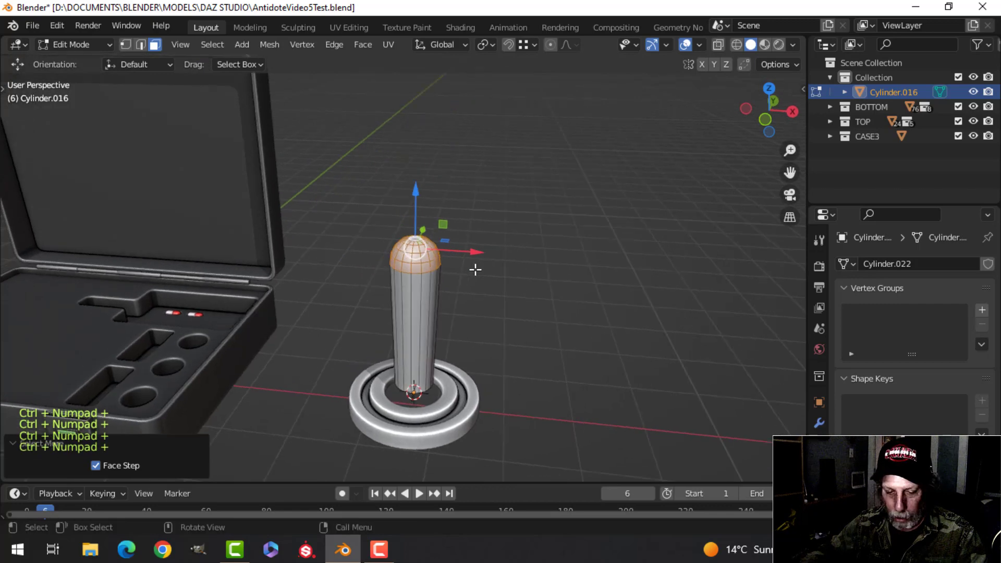
key(shift+d)
drag(416, 209, 418, 328)
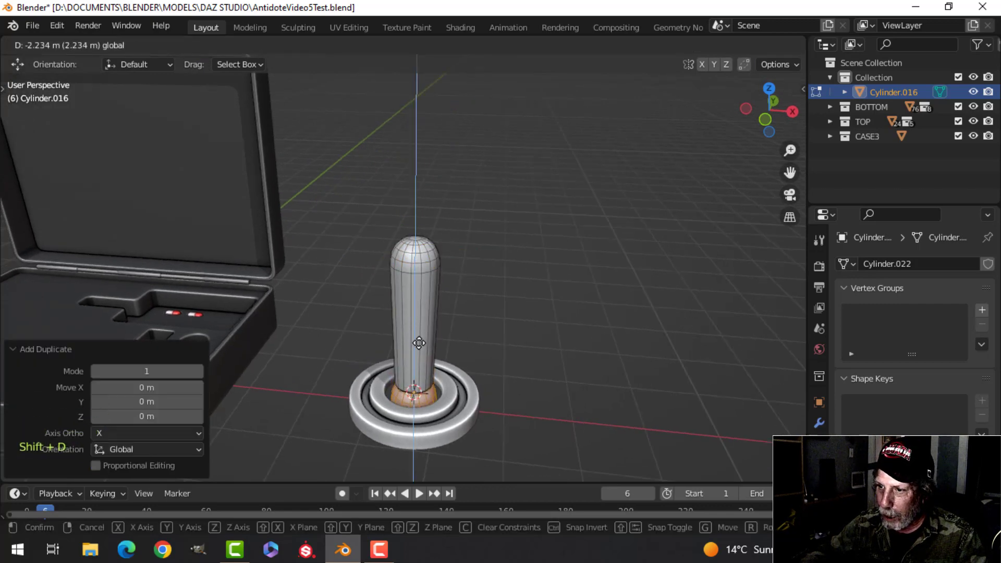
click(419, 342)
Scale the duplicated cap by 1.345 and flatten it along Z to make a domed base around the handle
scroll(511, 350, up, 4)
key(s)
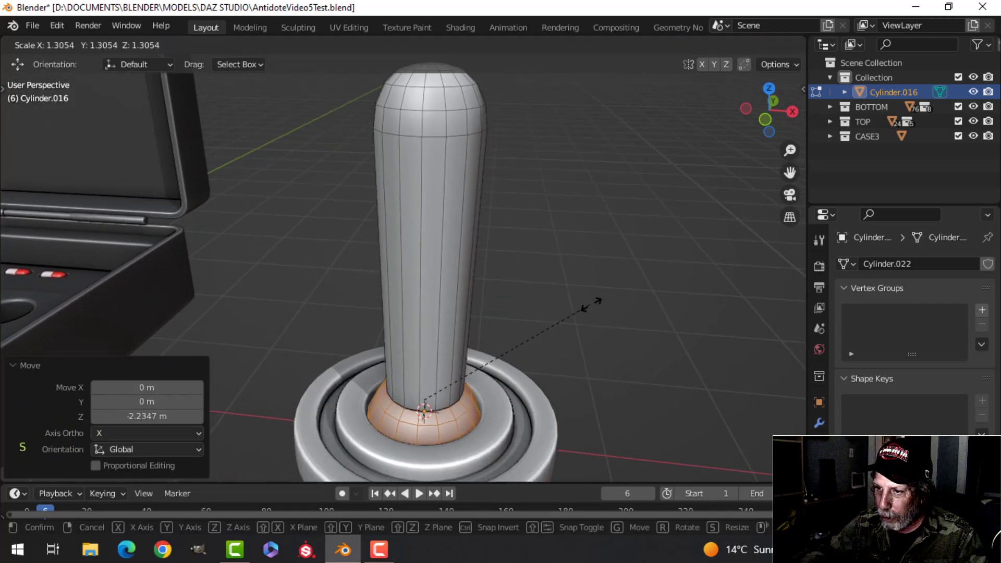
click(596, 303)
shift+middle_drag(573, 330, 576, 304)
key(s)
key(z)
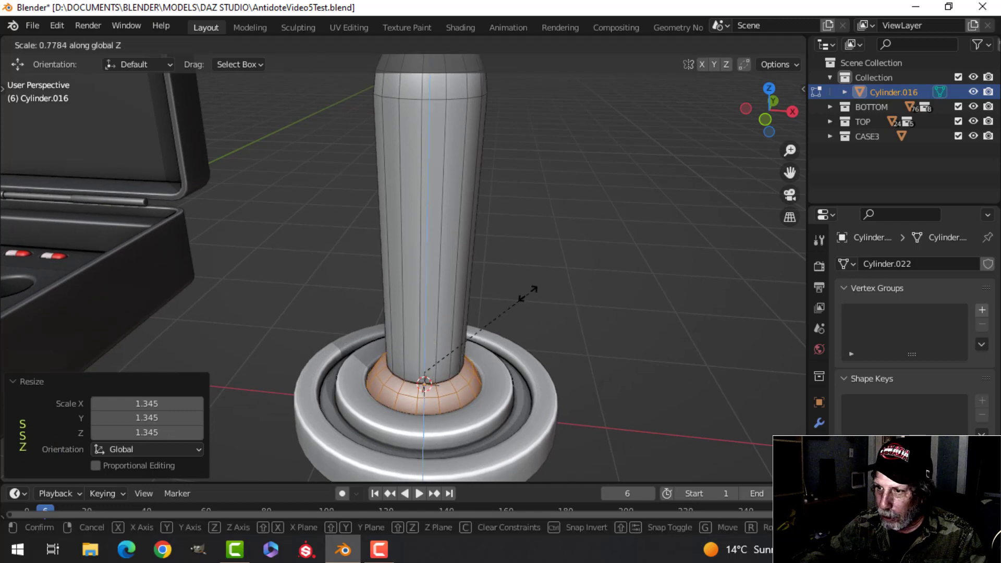
click(498, 290)
key(Tab)
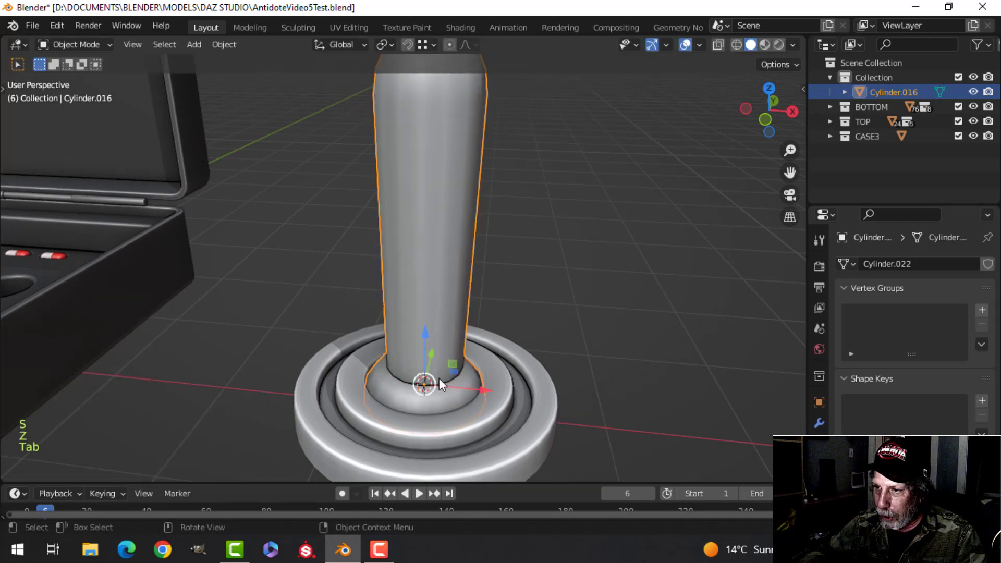
key(alt+a)
Select only the handle's linked geometry and scale it to 0.835 in X and Y, keeping its height
scroll(466, 340, down, 1)
scroll(459, 335, down, 2)
middle_drag(449, 331, 412, 301)
click(386, 247)
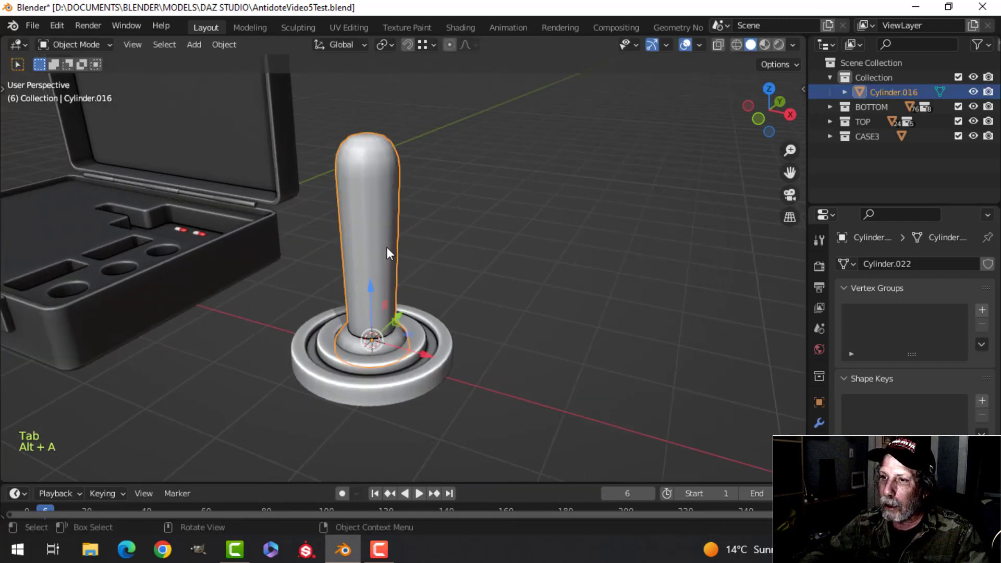
key(Tab)
key(a)
key(alt+a)
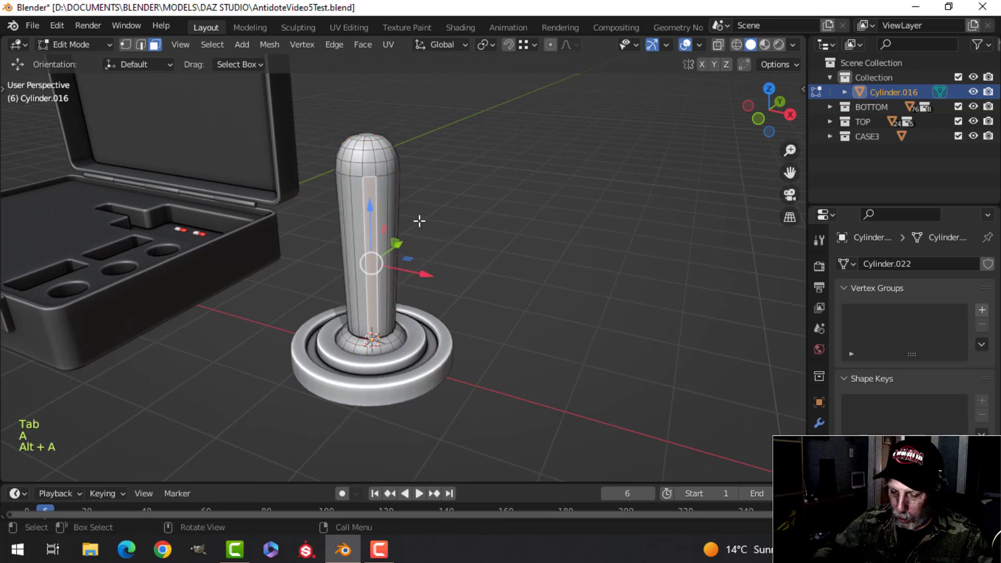
key(ctrl+l)
key(s)
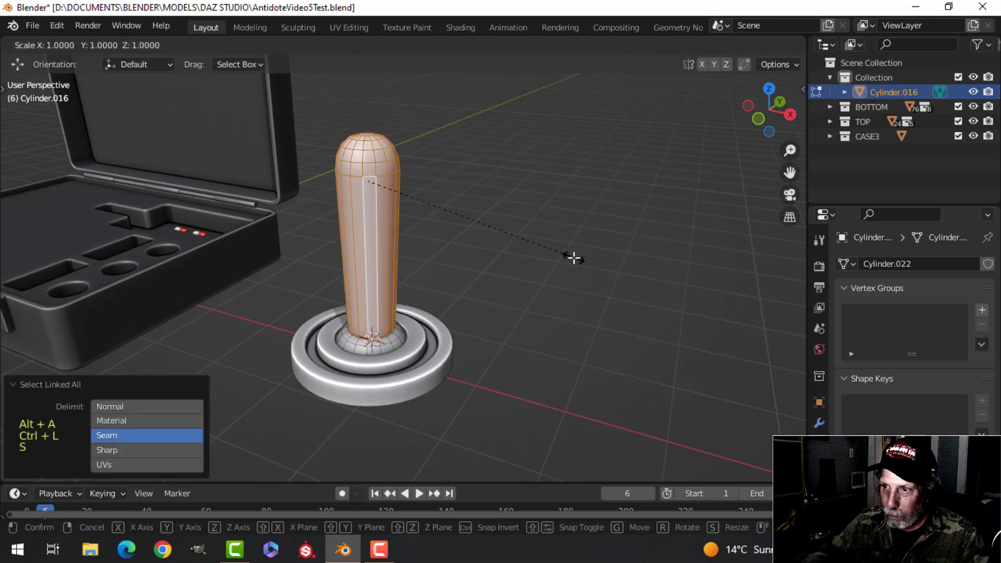
key(shift+z)
click(531, 257)
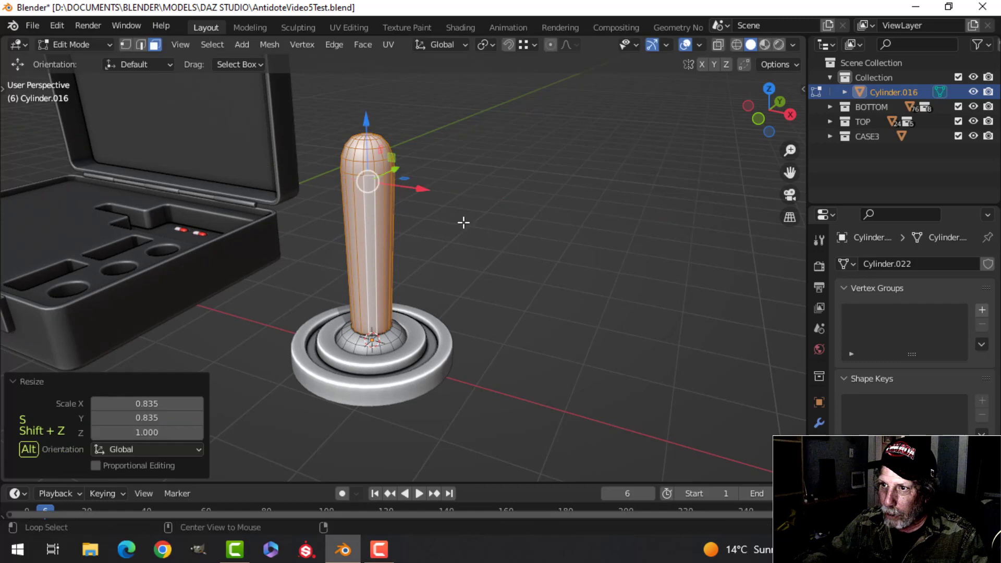
Select the handle's rounded tip and flatten it along Z, then return to Object Mode
key(alt+a)
shift+middle_drag(418, 180, 438, 277)
scroll(415, 181, up, 5)
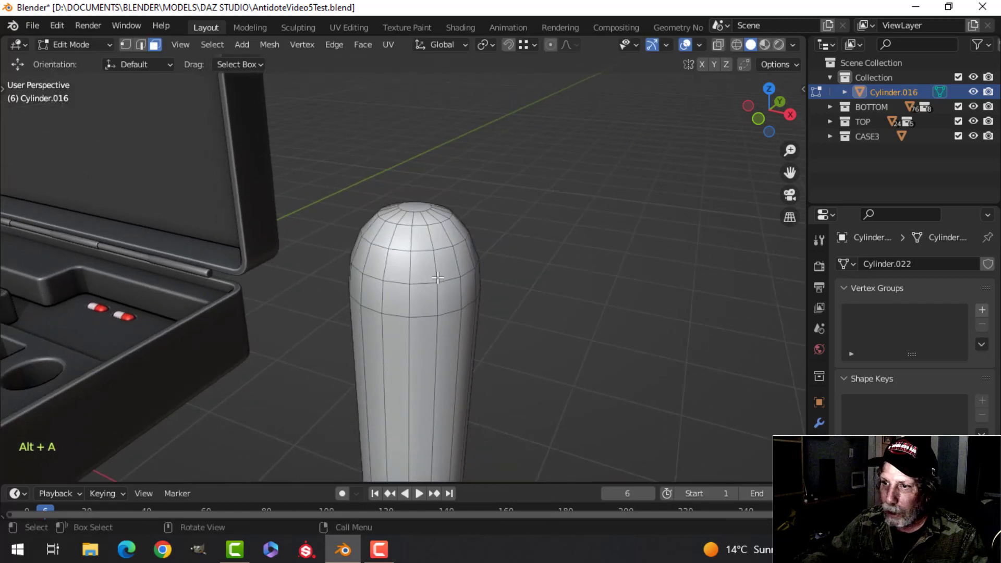
key(ctrl+KP_Add)
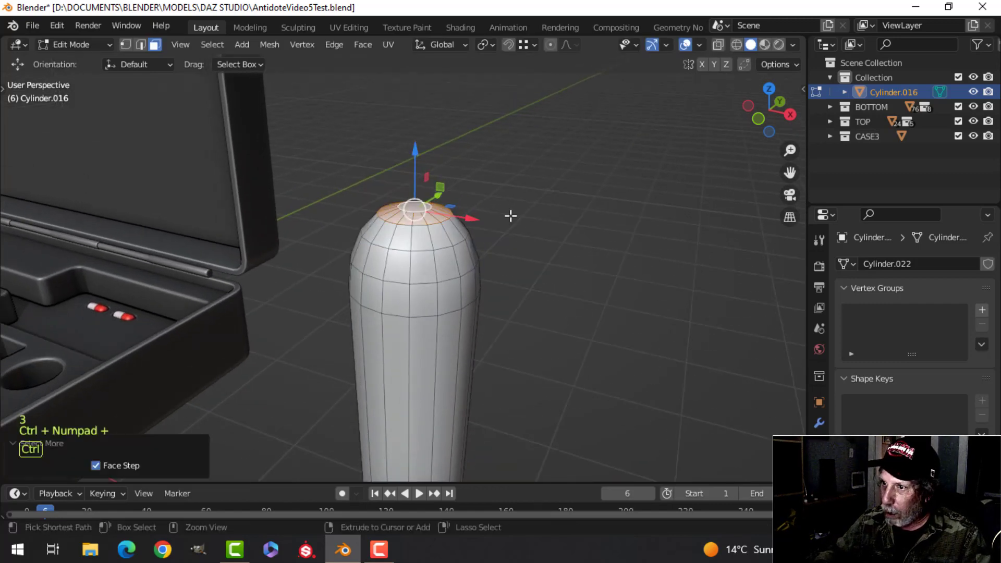
key(ctrl+KP_Add)
scroll(554, 272, down, 3)
key(s)
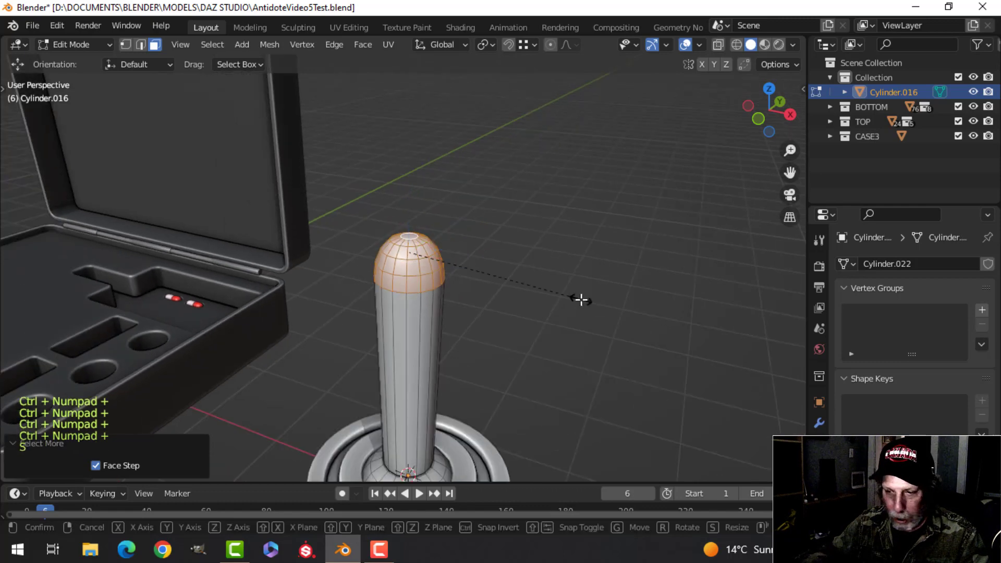
key(z)
click(527, 293)
key(Tab)
scroll(489, 280, down, 4)
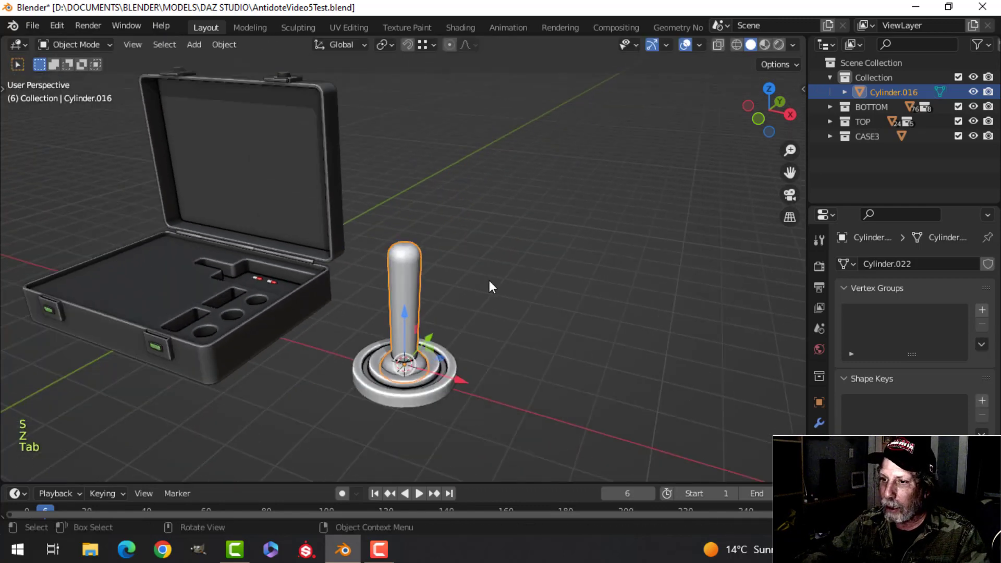
key(alt+a)
scroll(502, 285, up, 2)
click(444, 279)
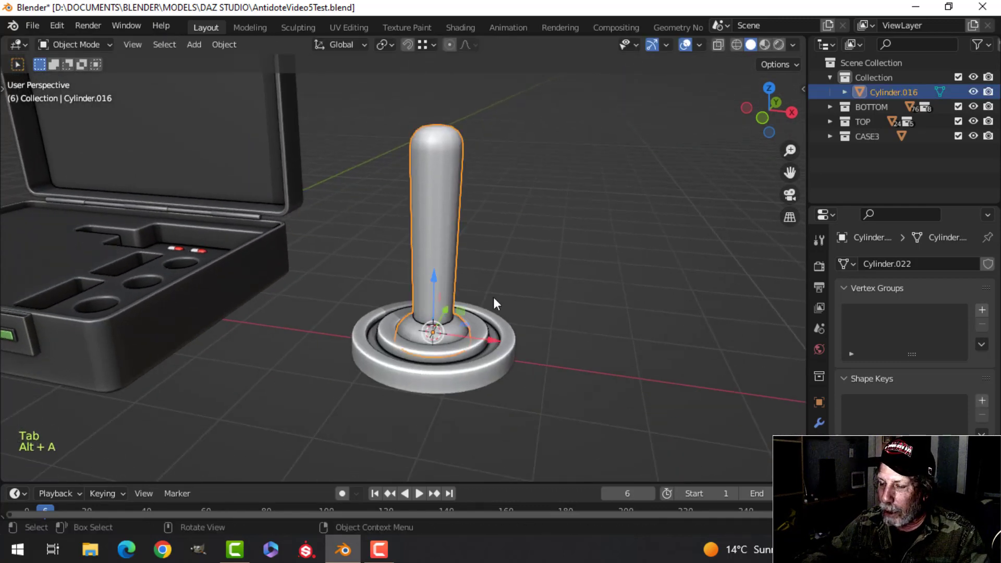
Select the handle and its domed base and rotate them about 8.23° in the right orthographic view
scroll(521, 282, down, 2)
key(alt+a)
middle_drag(526, 278, 417, 258)
click(345, 267)
key(Tab)
key(a)
key(KP_3)
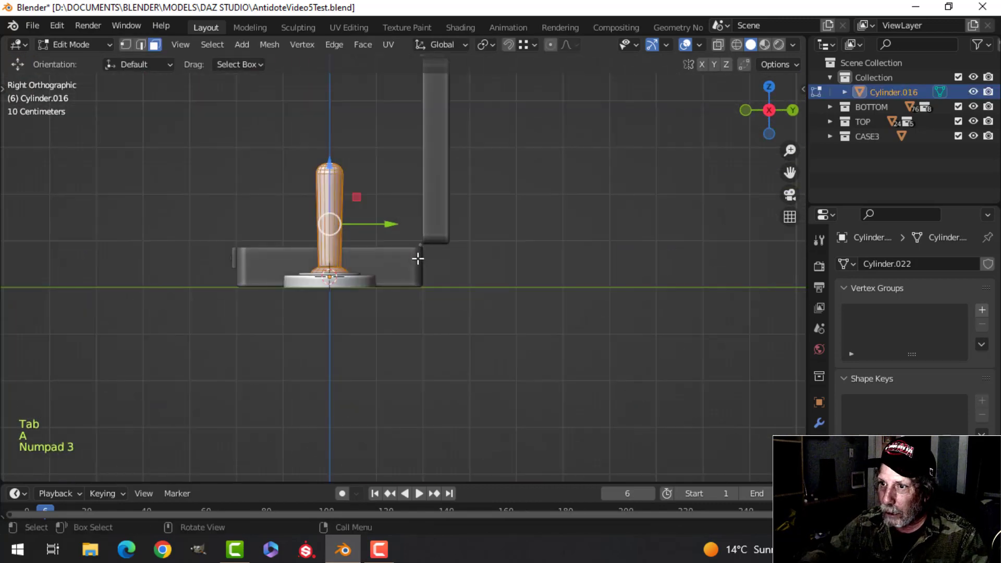
key(r)
click(463, 300)
Move the tilted handle about 0.2 m along Y to centre its base in the collar, and leave Edit Mode with nothing selected
key(g)
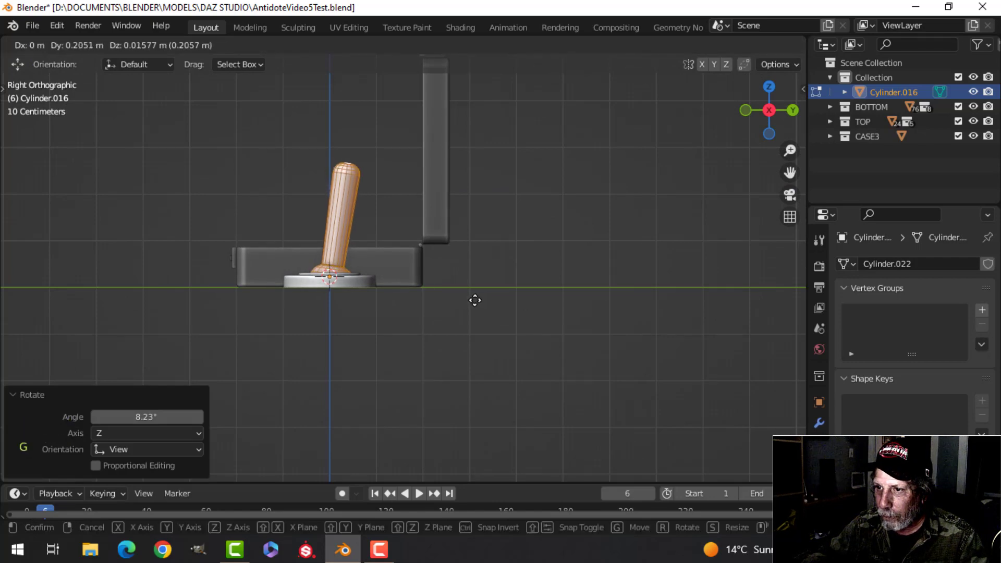
click(475, 300)
key(Tab)
middle_drag(476, 301, 396, 346)
scroll(492, 316, down, 3)
key(alt+a)
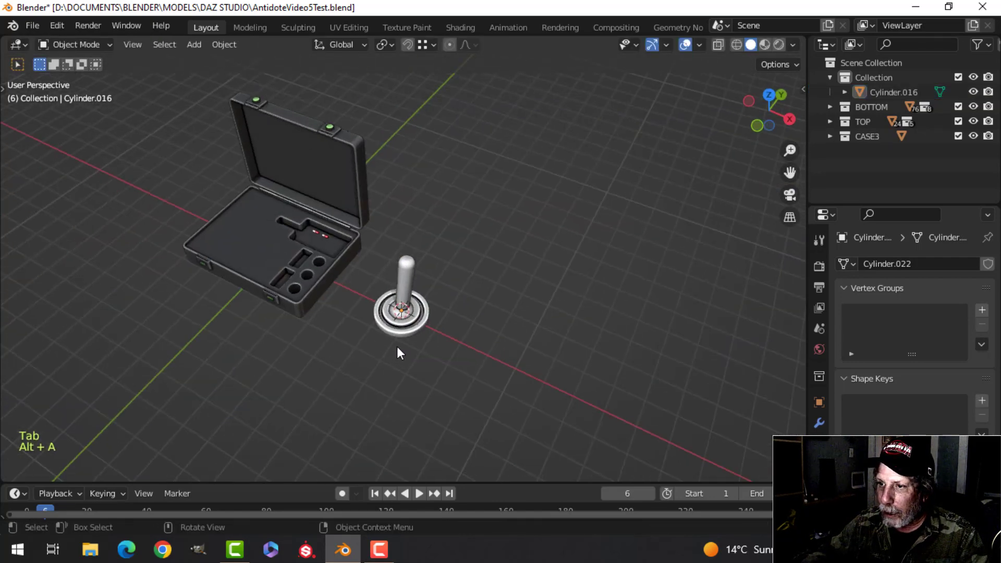
scroll(397, 349, up, 3)
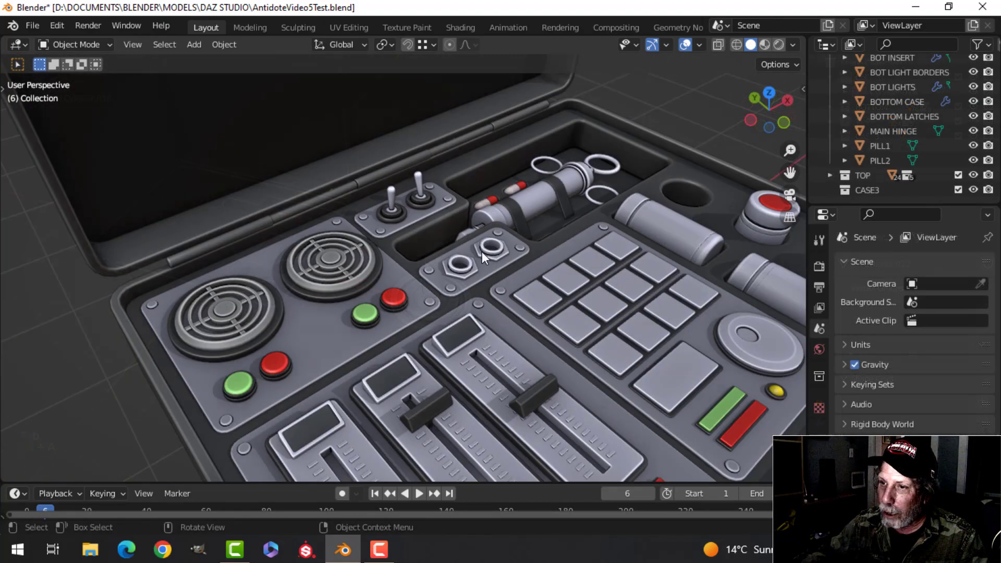
Examine the panel's left hex nut socket, hiding it to view the hole beneath and unhiding it with nothing selected
middle_drag(481, 251, 417, 234)
scroll(390, 249, up, 5)
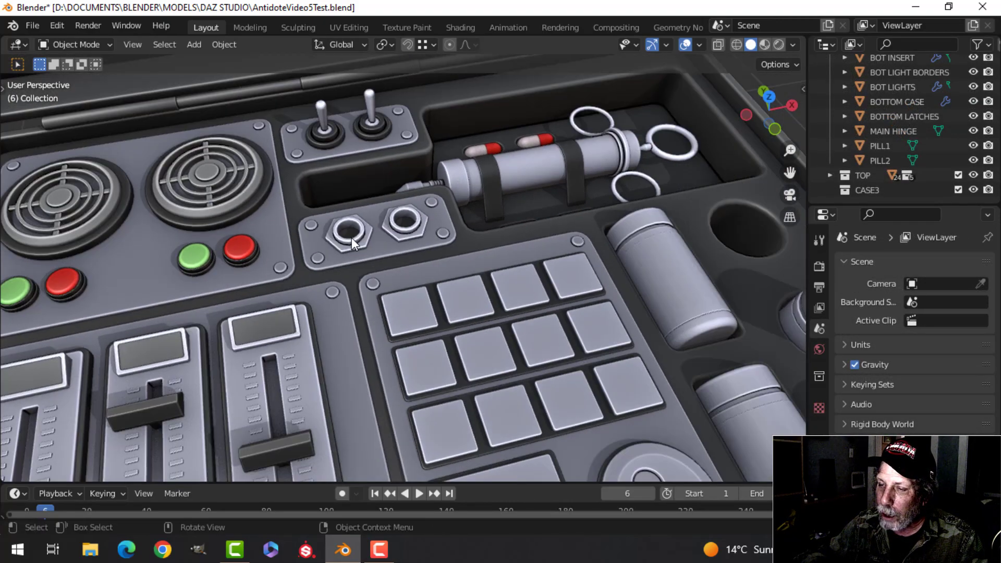
middle_drag(352, 237, 356, 272)
scroll(356, 272, up, 5)
middle_drag(321, 304, 294, 265)
click(298, 261)
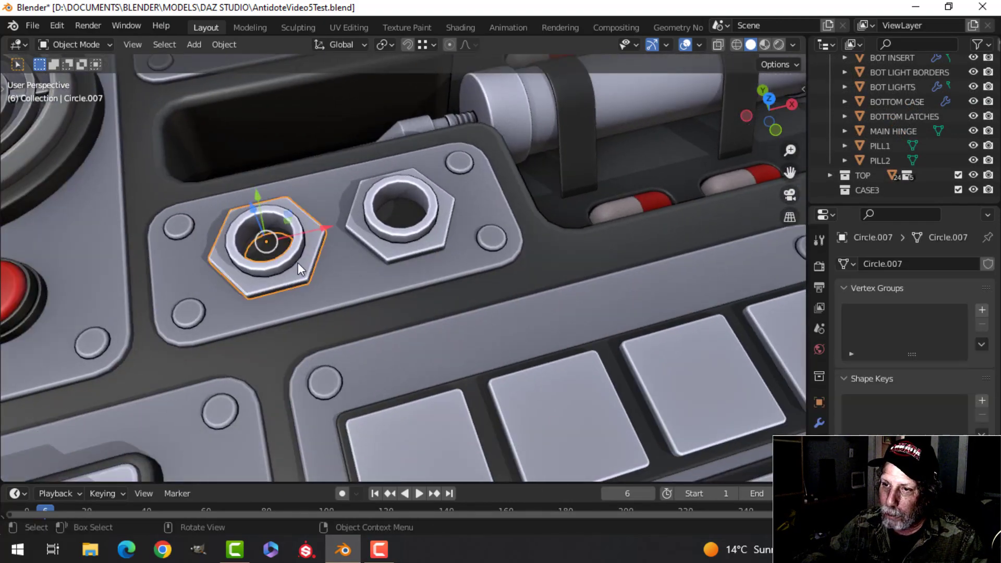
key(h)
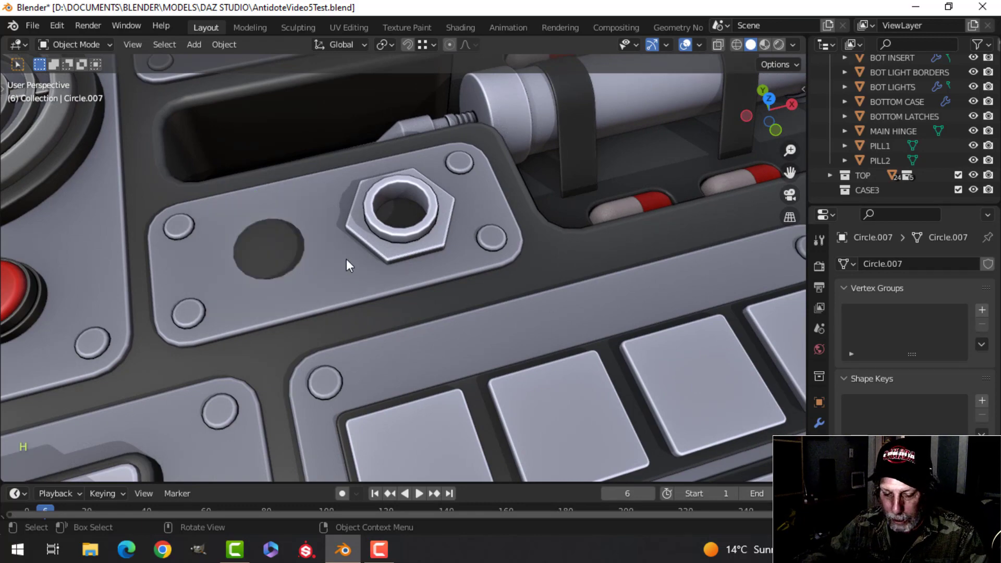
key(alt+h)
key(alt+a)
Add an 18-vertex mesh circle beside the case and scale it in Edit Mode to about 0.56
shift+middle_drag(336, 264, 359, 252)
scroll(344, 255, down, 4)
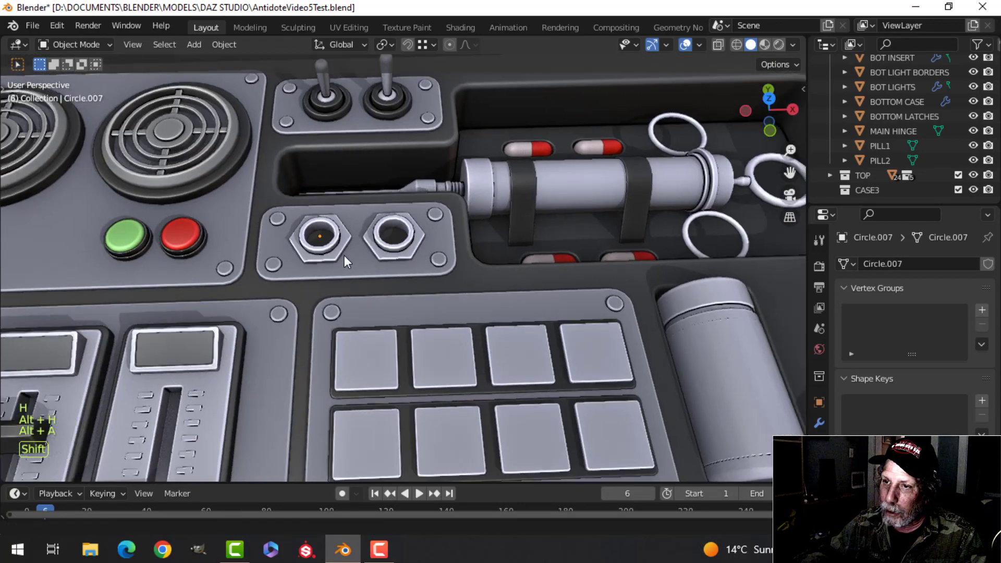
scroll(344, 255, down, 6)
mouse_move(683, 264)
shift+middle_down()
mouse_move(365, 215)
mouse_move(381, 224)
mouse_move(355, 224)
mouse_move(351, 215)
shift+middle_up()
key(shift+a)
mouse_move(328, 214)
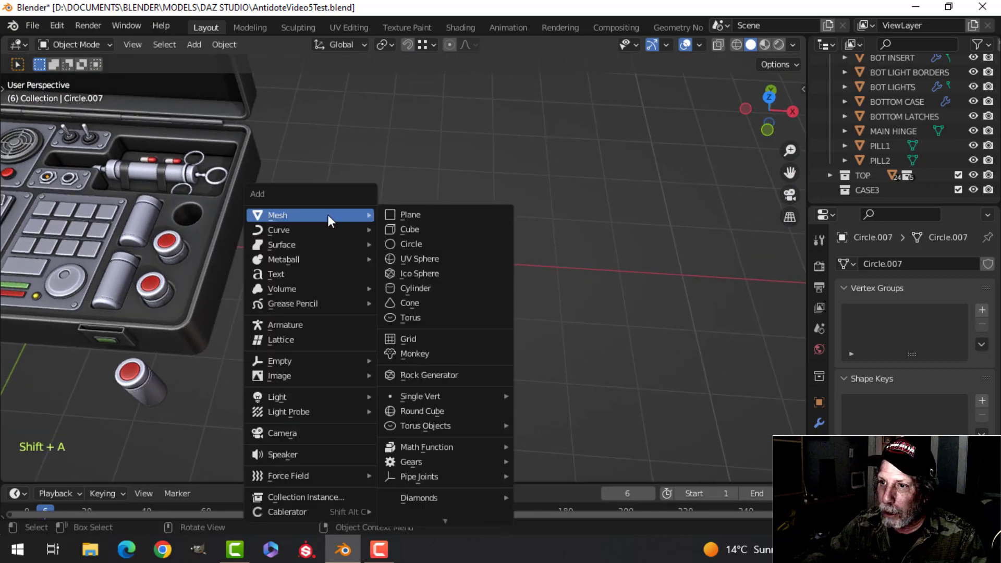
click(420, 243)
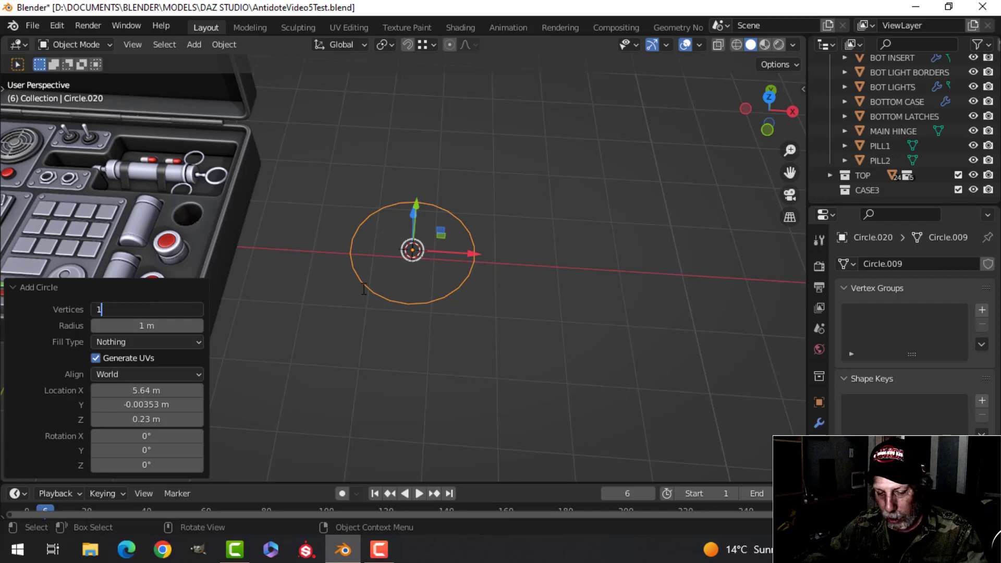
scroll(628, 270, down, 2)
key(Tab)
key(s)
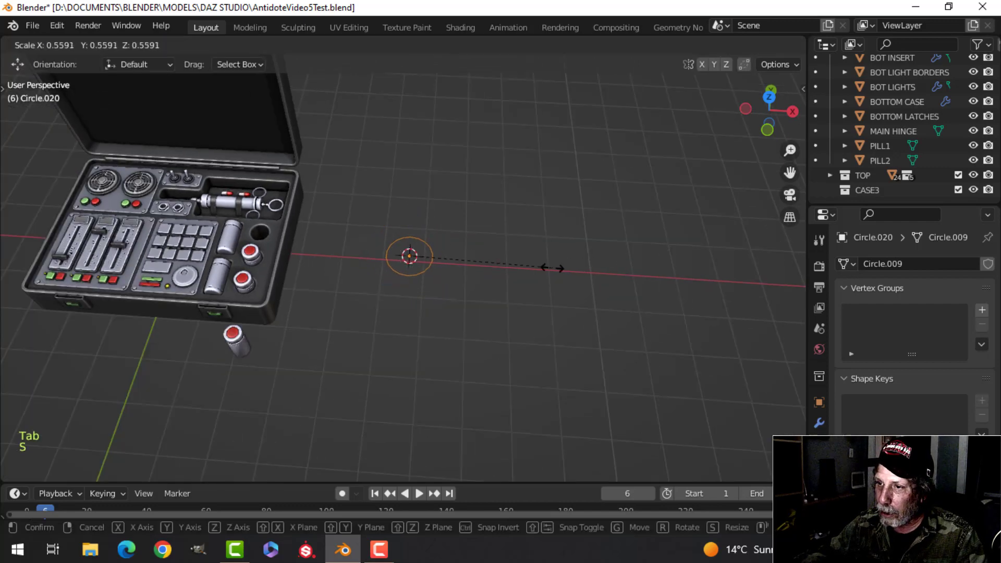
click(546, 268)
Extrude the circle straight up along Z to form an open tube
shift+middle_drag(488, 288, 543, 324)
scroll(504, 275, up, 2)
key(1)
middle_drag(540, 310, 531, 270)
key(e)
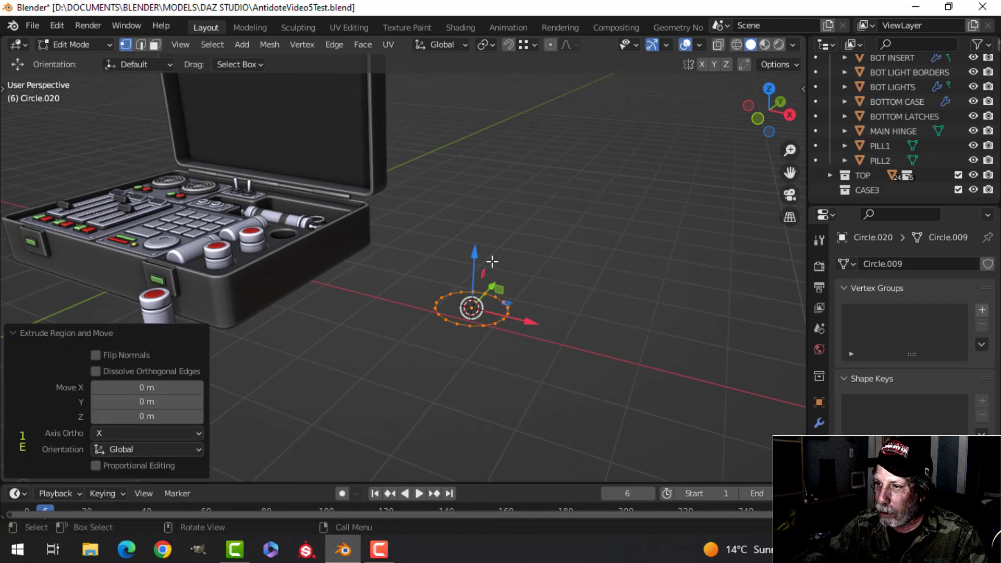
click(487, 197)
Extrude the whole tube in place and shrink/fatten it inward about 0.18 m to give it thick walls, then deselect everything
key(a)
middle_drag(510, 225, 626, 254)
key(e)
right_click(645, 251)
key(alt+s)
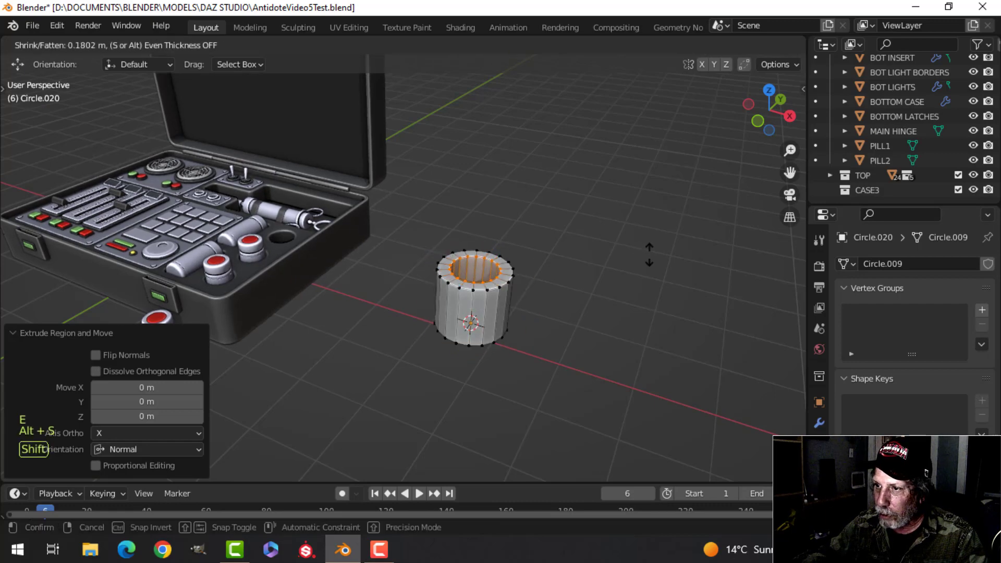
click(599, 286)
key(alt+a)
Select the ring of faces on the tube's underside and delete it, then return to Object Mode
middle_drag(598, 286, 460, 189)
key(3)
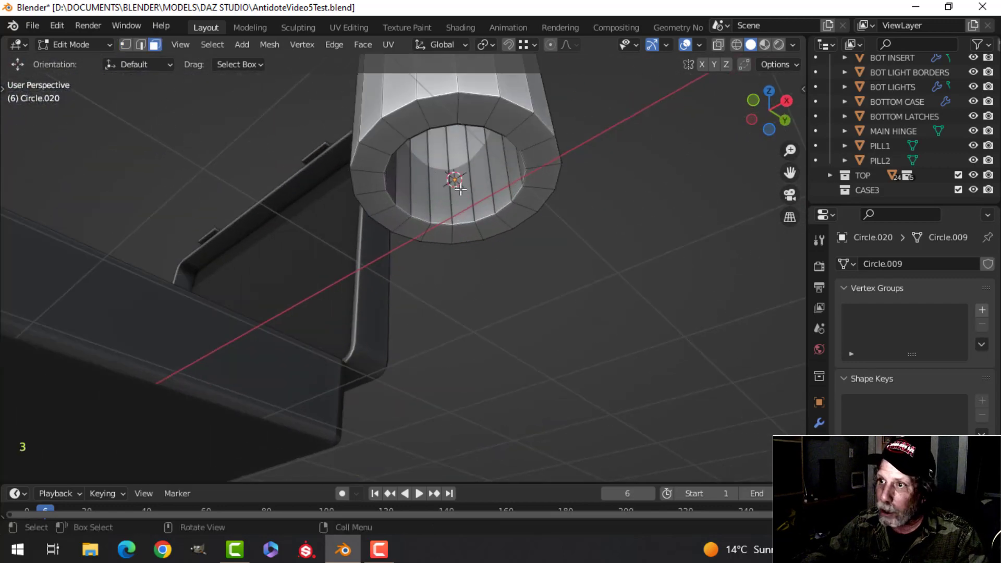
alt+shift+click(423, 112)
key(x)
click(424, 113)
middle_drag(435, 123, 556, 211)
scroll(556, 211, down, 5)
shift+middle_drag(556, 211, 583, 262)
key(Tab)
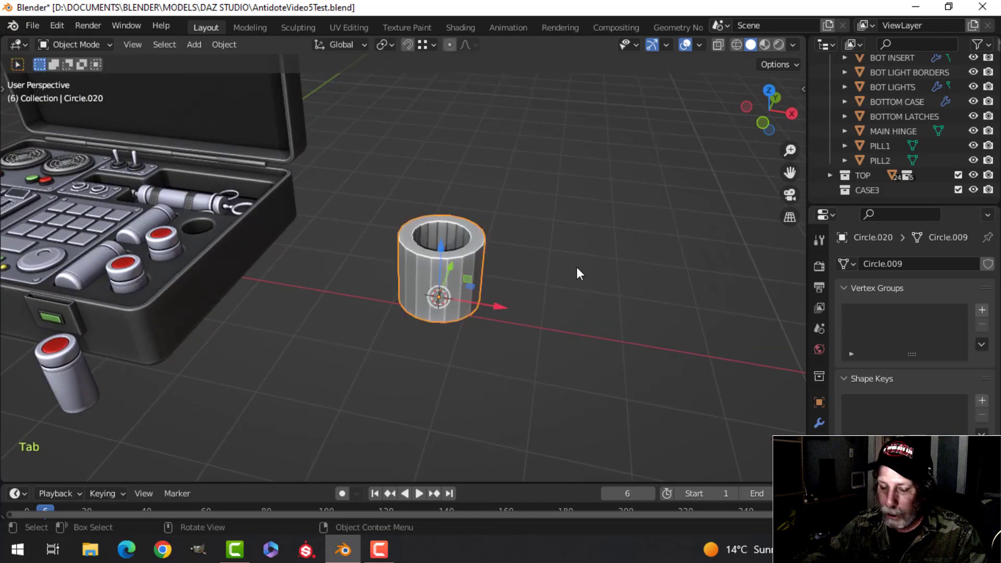
Add a 6-vertex mesh circle around the tube's base and fill it with a face in Edit Mode
key(shift+a)
mouse_move(527, 218)
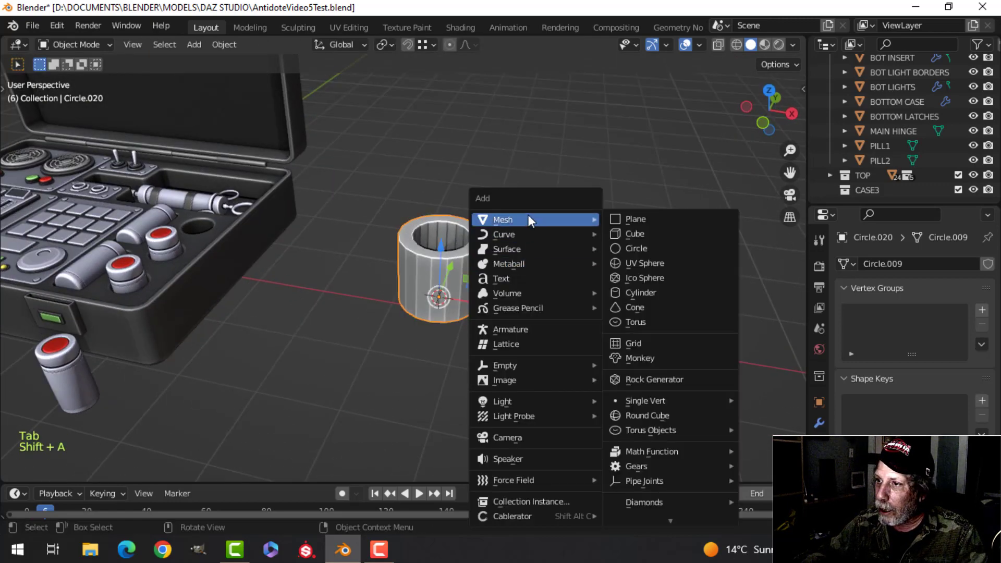
click(638, 248)
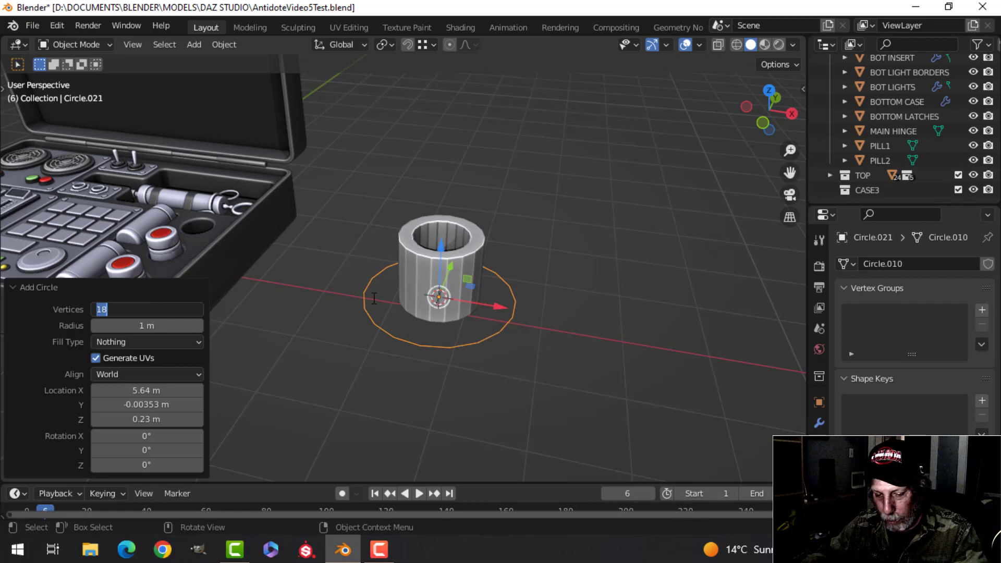
text(6)
key(Return)
scroll(587, 283, down, 3)
key(Tab)
scroll(595, 298, up, 2)
key(f)
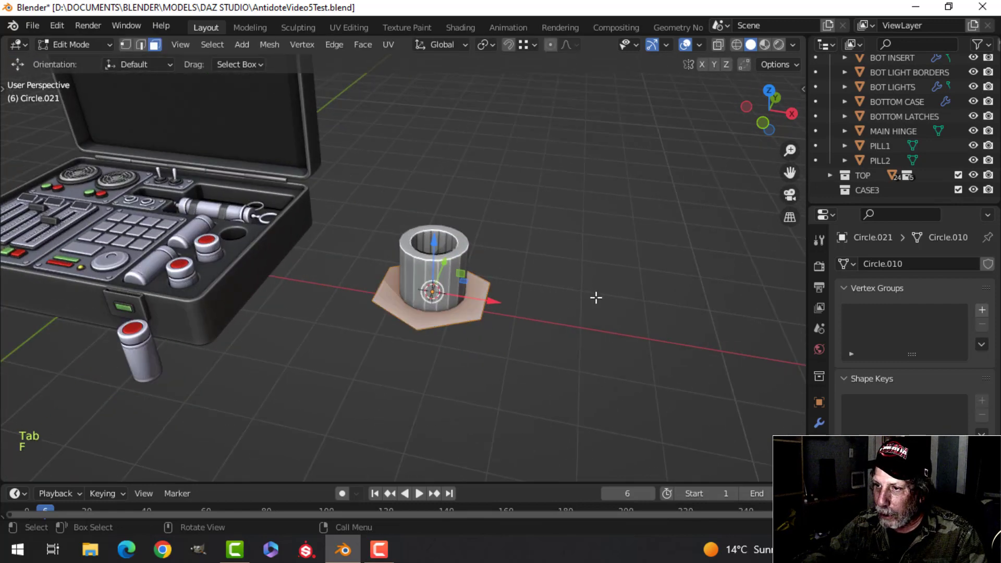
Raise the hexagon slightly, extrude it downward into a thick nut and delete its bottom face
shift+middle_drag(595, 298, 531, 252)
shift+middle_drag(491, 287, 496, 306)
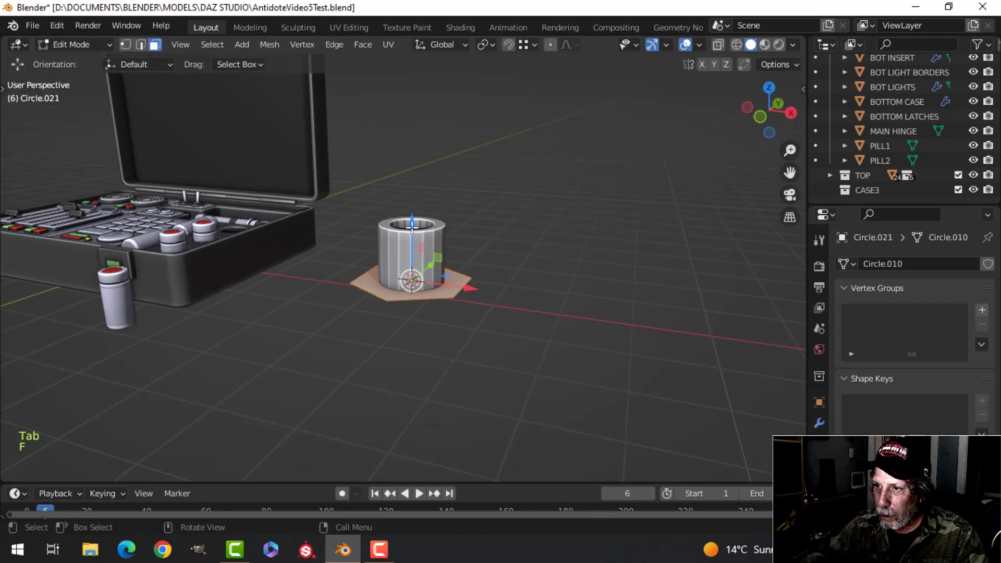
drag(412, 225, 411, 206)
middle_drag(417, 208, 523, 301)
key(e)
click(459, 255)
key(x)
click(416, 211)
Bevel all edges of the hex nut slightly and shade it smooth in Object Mode
key(a)
scroll(534, 279, up, 2)
key(2)
key(ctrl+b)
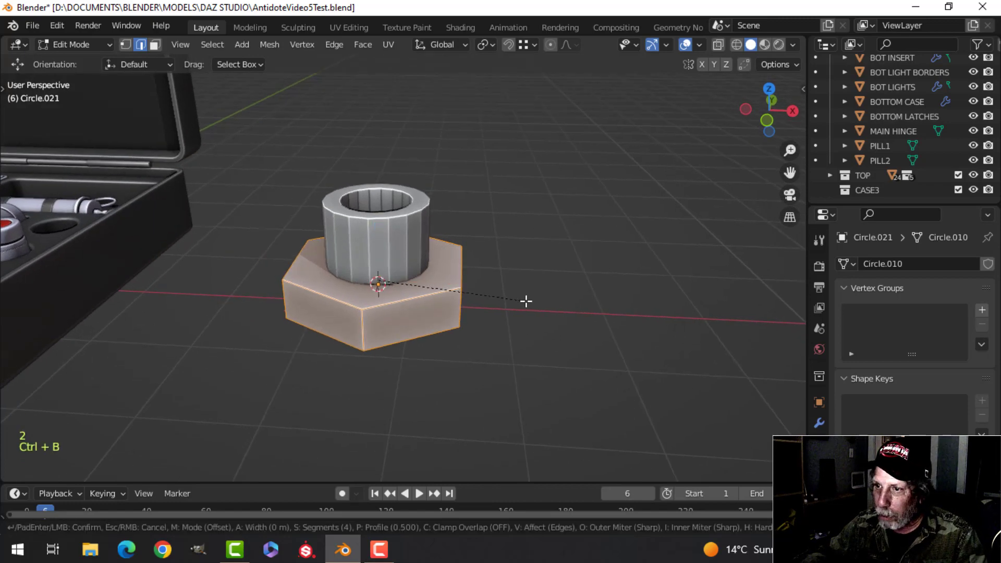
click(566, 303)
key(Tab)
right_click(450, 283)
click(443, 277)
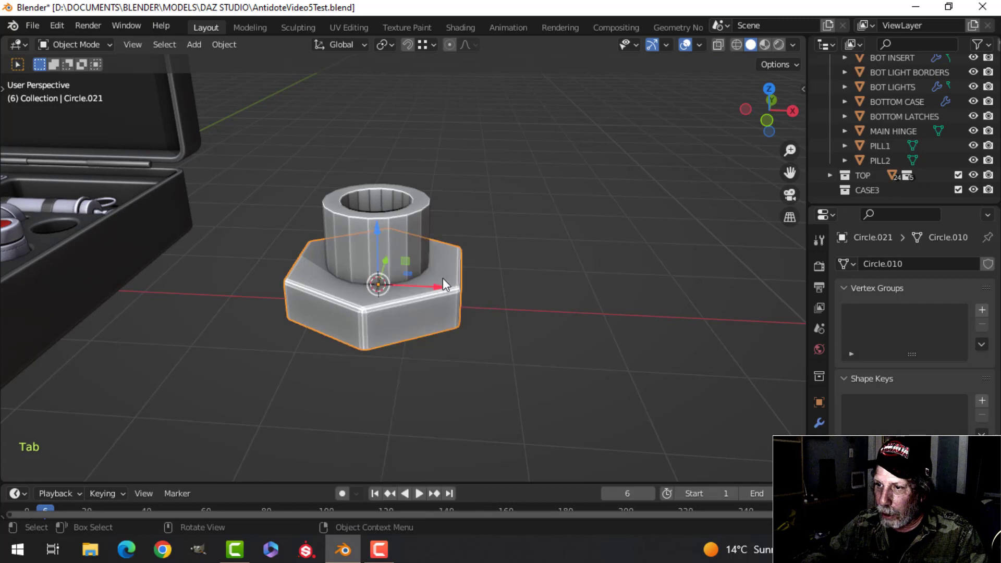
right_click(443, 277)
click(408, 255)
Shorten the tube by moving its top ring down in the front wireframe view, and return to solid Object Mode
key(Tab)
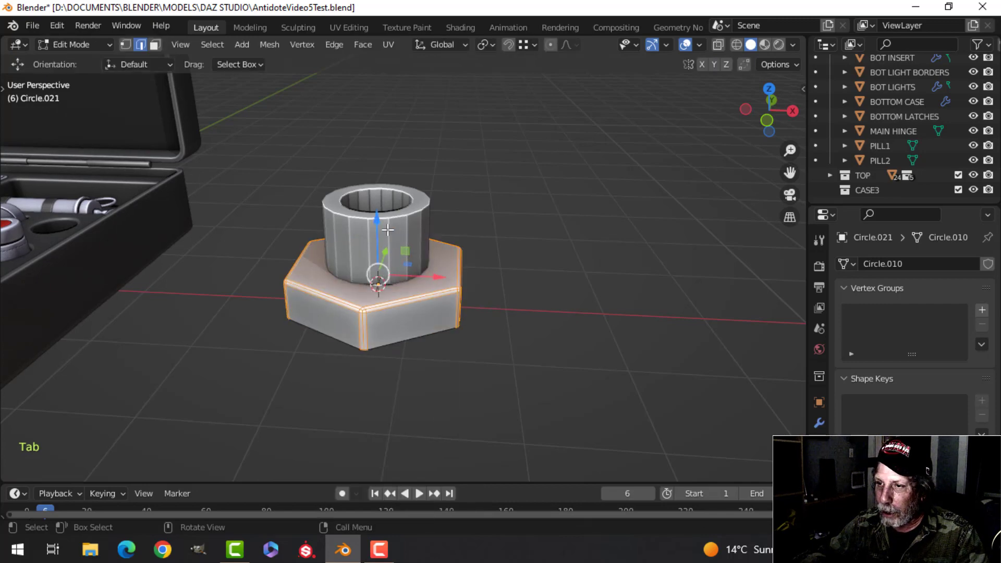
key(Tab)
key(Tab)
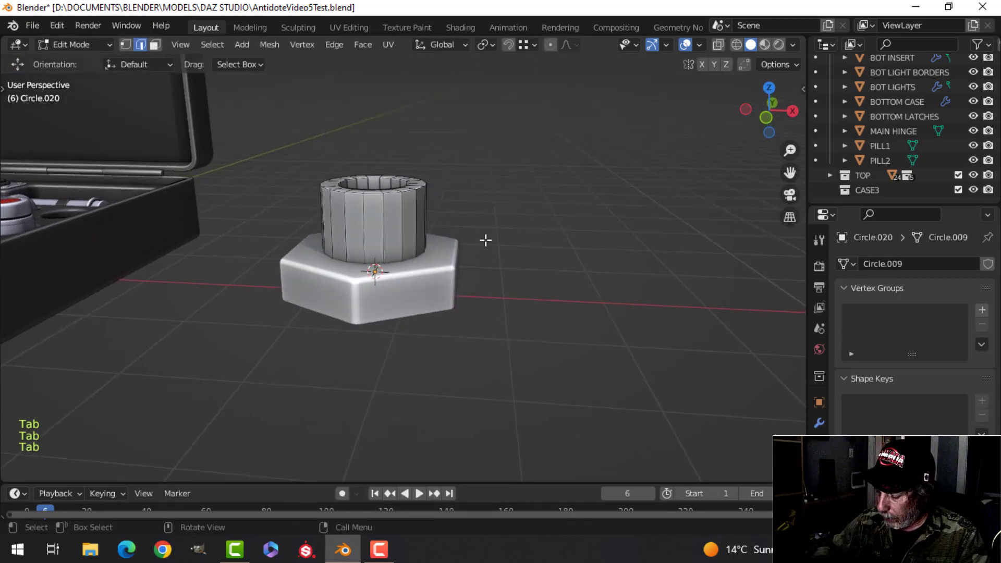
key(KP_1)
key(z)
click(340, 244)
key(alt+a)
key(b)
drag(282, 120, 479, 183)
drag(384, 120, 401, 153)
key(z)
click(524, 158)
key(Tab)
middle_drag(471, 172, 475, 250)
key(alt+a)
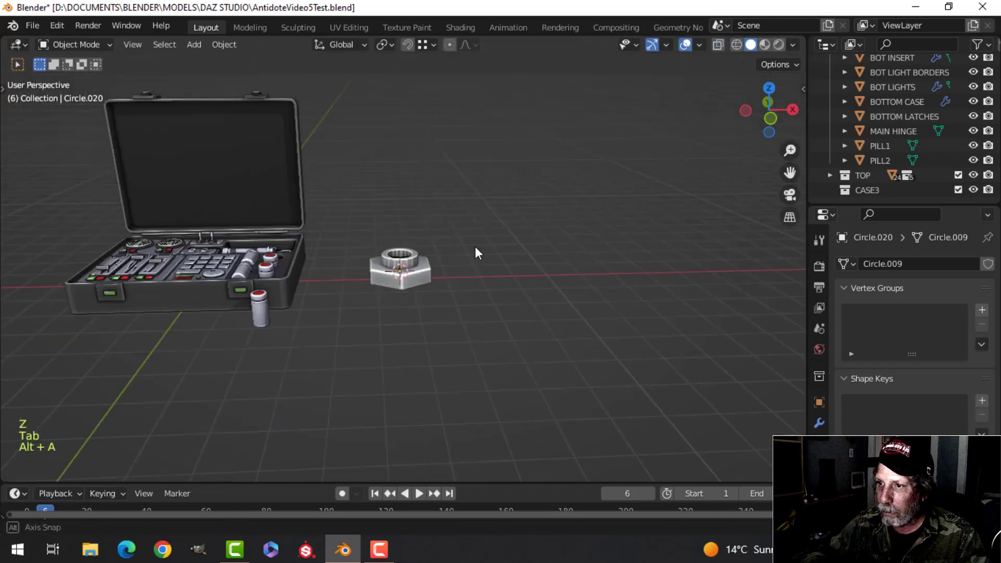
Bevel the tube's inner and outer top edge loops about 0.03 m with 2 segments
scroll(476, 250, up, 3)
scroll(415, 284, up, 3)
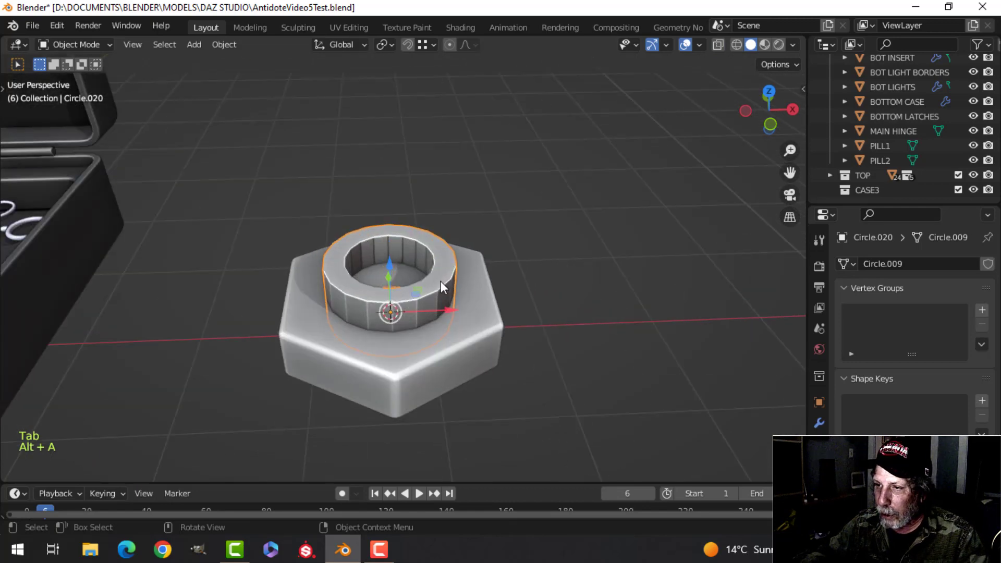
key(Tab)
key(alt+a)
scroll(444, 319, up, 3)
key(3)
click(444, 319)
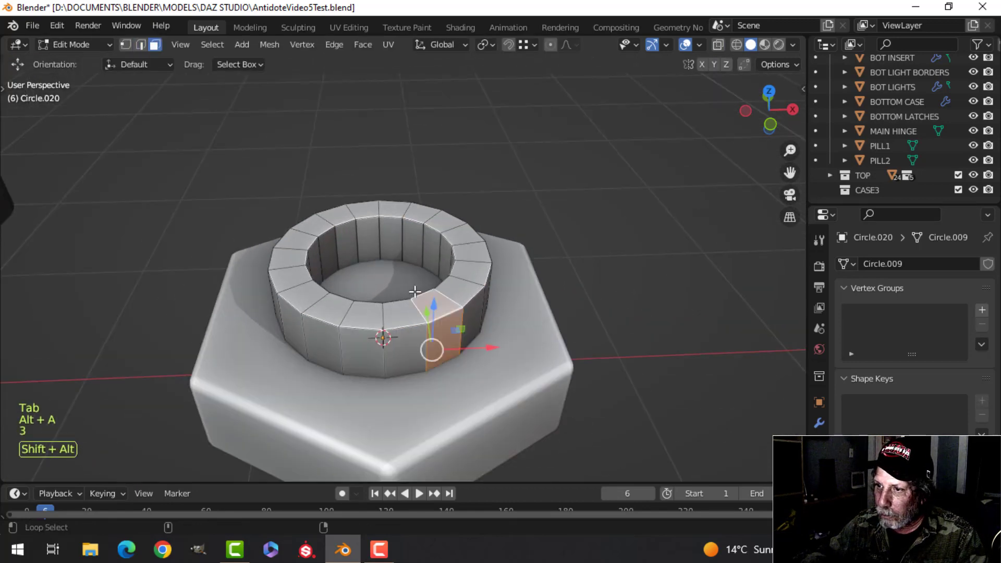
key(alt+a)
key(2)
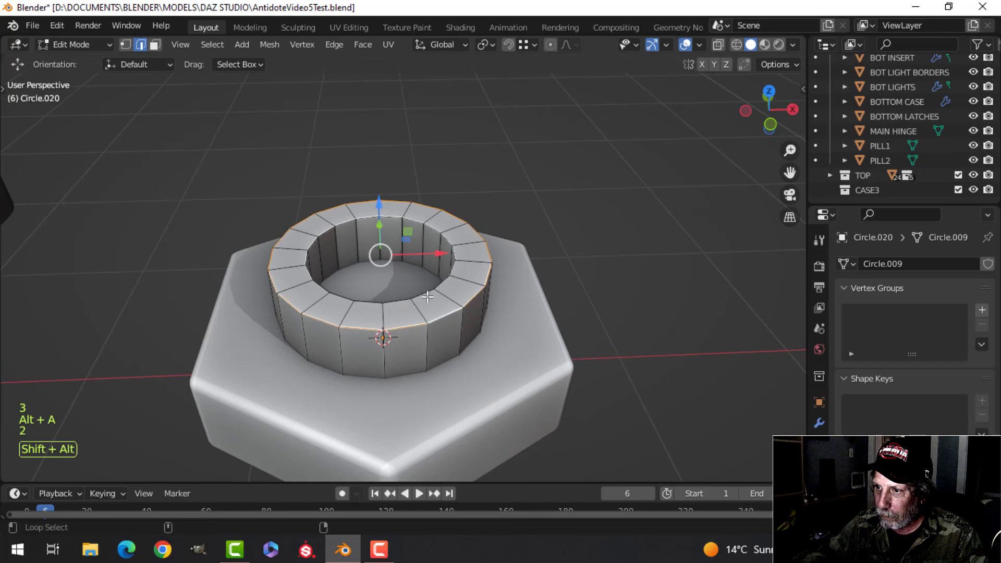
key(ctrl+b)
click(583, 308)
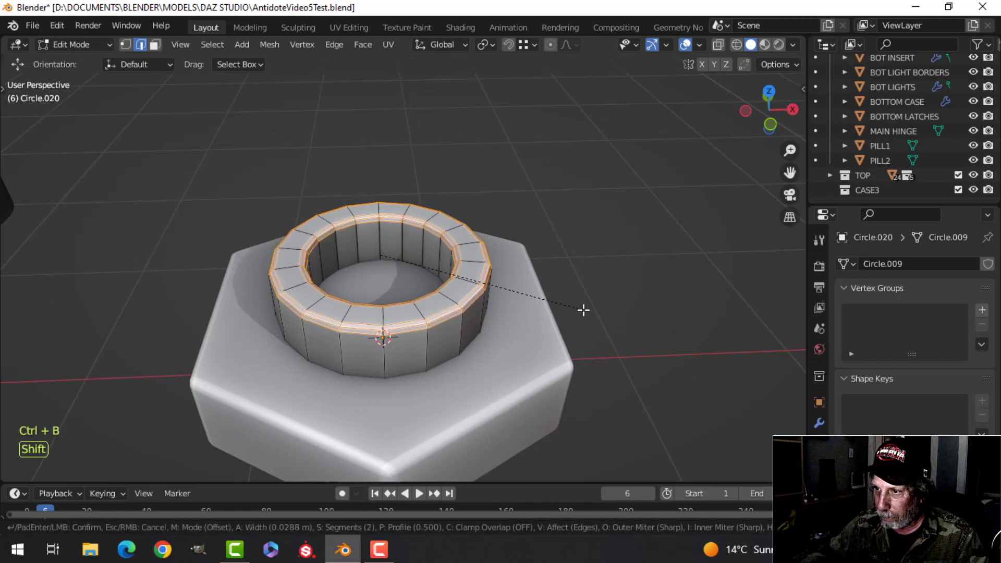
Shade the bevelled tube smooth in Object Mode and deselect it
key(Tab)
right_click(414, 233)
click(414, 233)
key(alt+a)
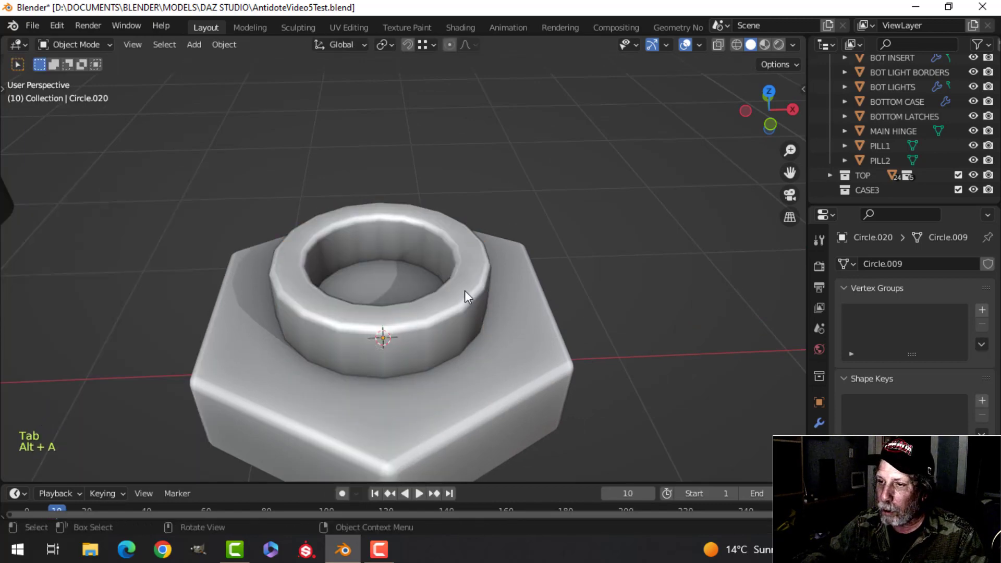
Examine the nut and its rounded ring from several distances and angles
scroll(464, 290, down, 3)
mouse_move(464, 289)
middle_down()
mouse_move(457, 339)
mouse_move(459, 292)
middle_up()
scroll(448, 318, down, 3)
middle_drag(460, 292, 459, 259)
scroll(455, 313, up, 3)
middle_drag(458, 258, 459, 286)
scroll(458, 280, up, 3)
middle_drag(459, 287, 460, 275)
Duplicate the edge loop around the ring's inner rim, raise the copy above it and separate it into its own object
key(Tab)
shift+middle_drag(500, 207, 469, 257)
key(alt+a)
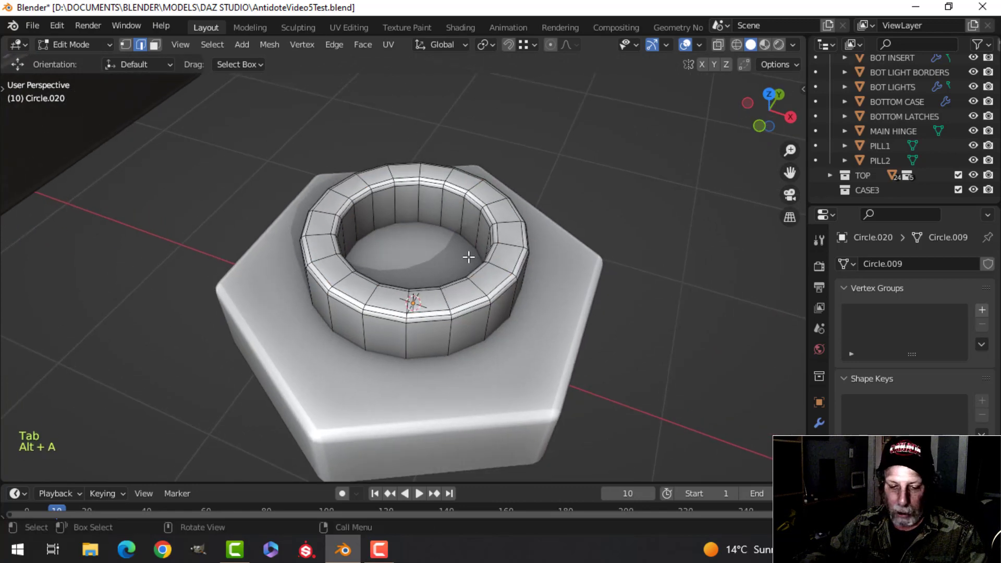
alt+shift+click(454, 182)
middle_drag(455, 182, 463, 216)
key(shift+d)
right_click(462, 215)
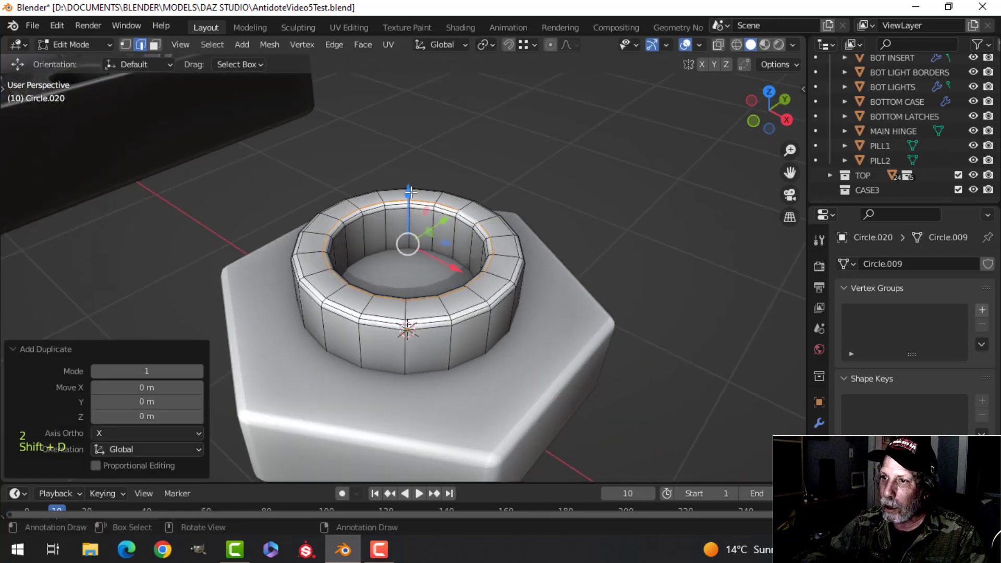
drag(410, 191, 447, 134)
key(p)
click(608, 163)
key(Tab)
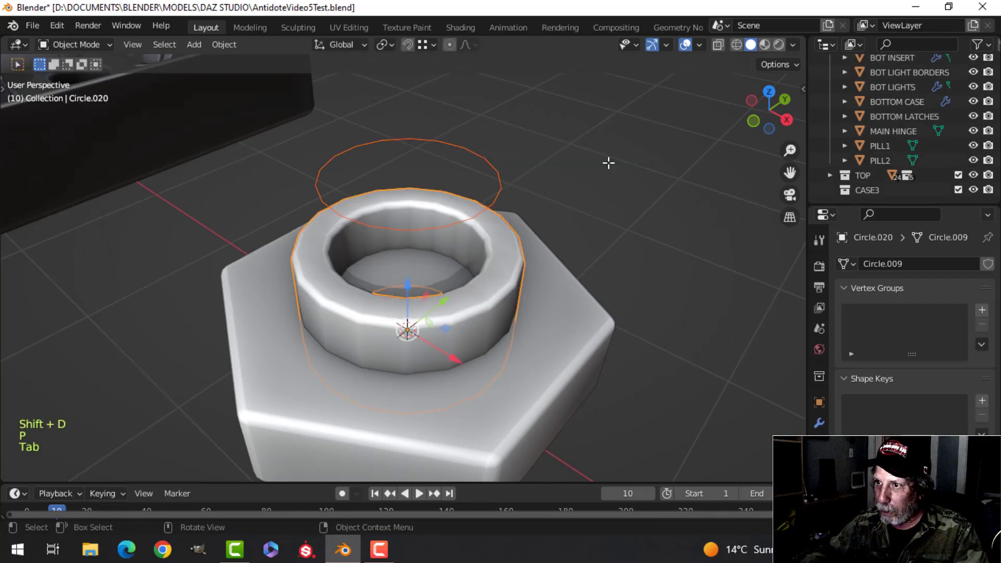
Fill the separated loop with a face and extrude it down through the ring to form a solid cylinder
click(454, 147)
key(Tab)
scroll(550, 179, down, 4)
key(a)
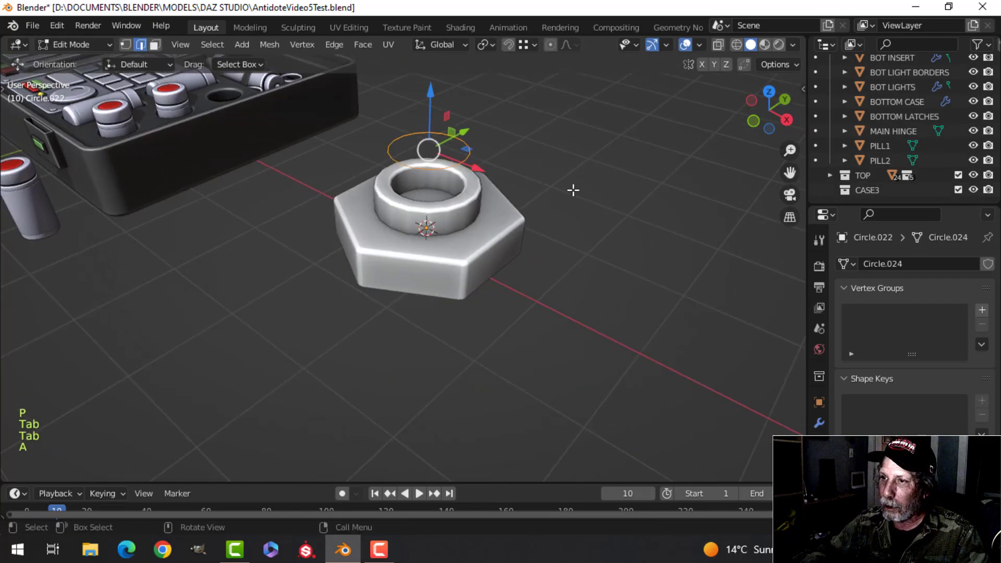
key(f)
middle_drag(557, 194, 558, 174)
key(e)
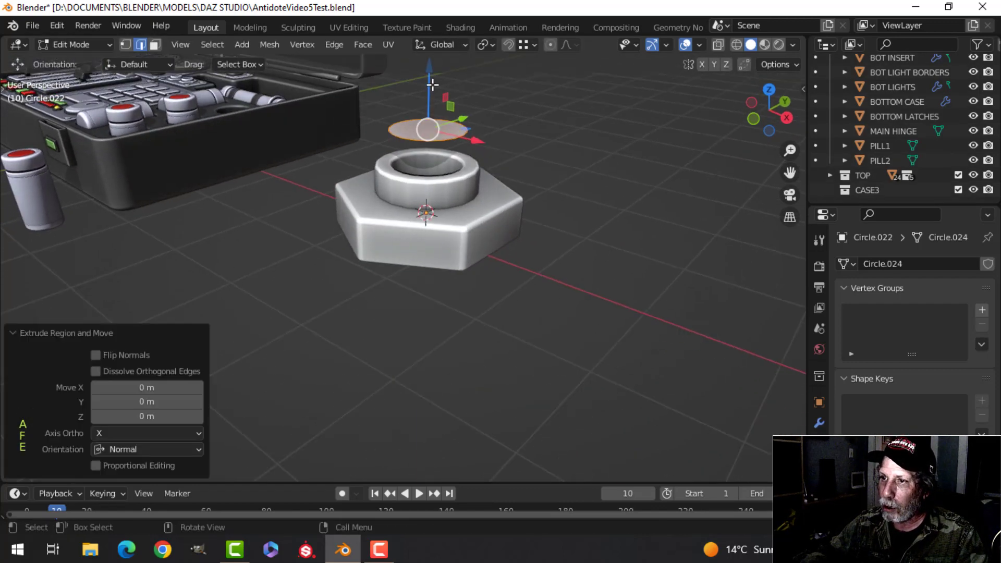
drag(432, 84, 457, 180)
Correct the normals of the whole cylinder, then return to Object Mode with nothing selected
key(a)
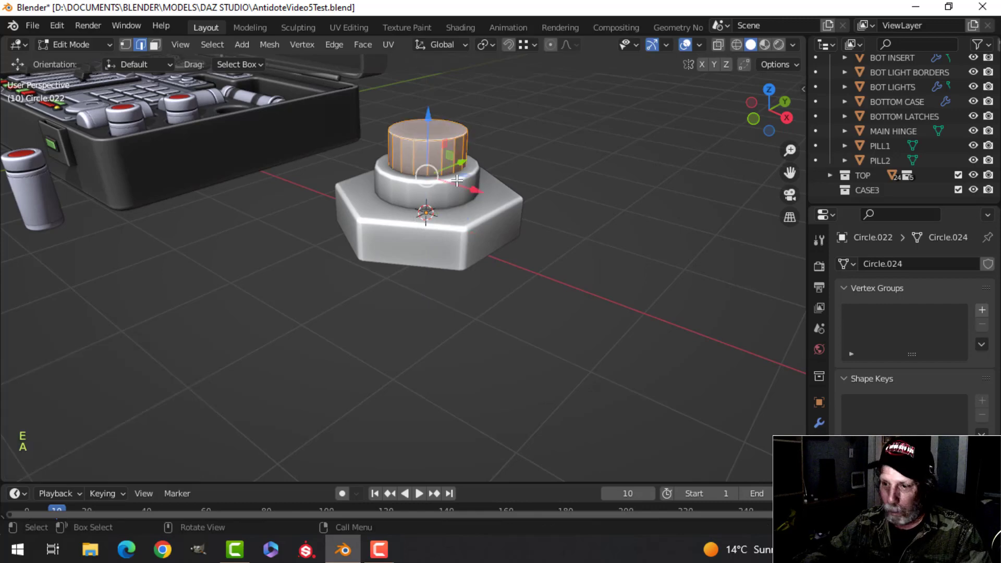
key(alt+n)
click(453, 183)
key(Tab)
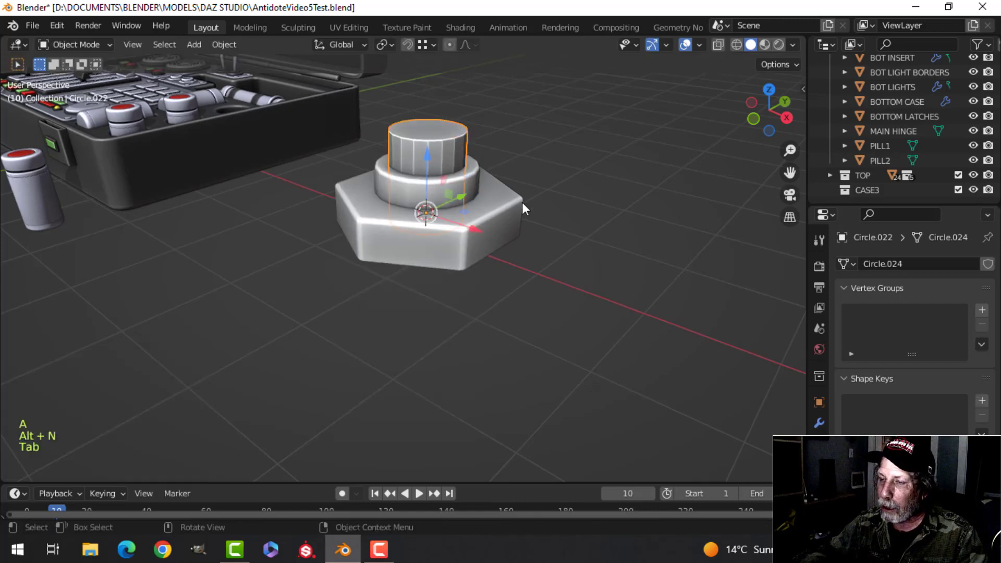
key(alt+a)
Lower the whole cylinder slightly along Z in Edit Mode, then return to Object Mode
middle_drag(460, 177, 457, 115)
key(Tab)
key(a)
drag(429, 83, 433, 92)
middle_drag(521, 196, 507, 265)
key(Tab)
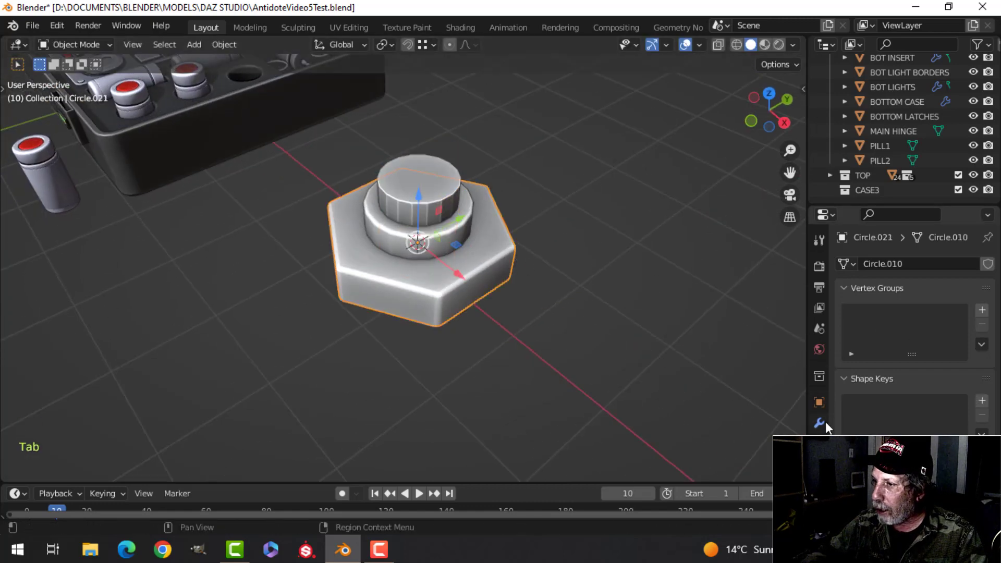
Cut the cylinder out of the hex nut's ring with a Boolean Difference modifier using the Exact solver, and apply it
click(818, 423)
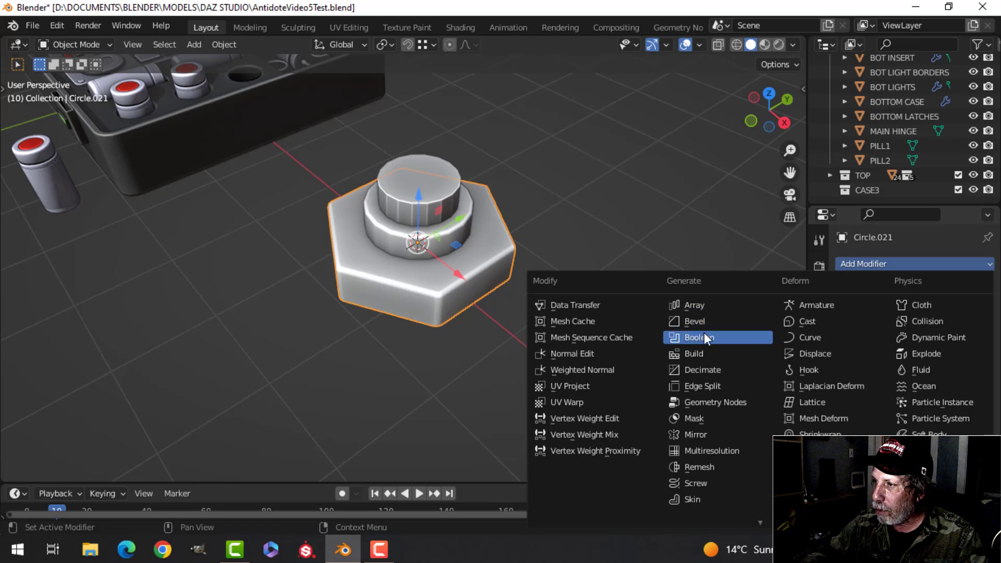
click(699, 337)
click(966, 347)
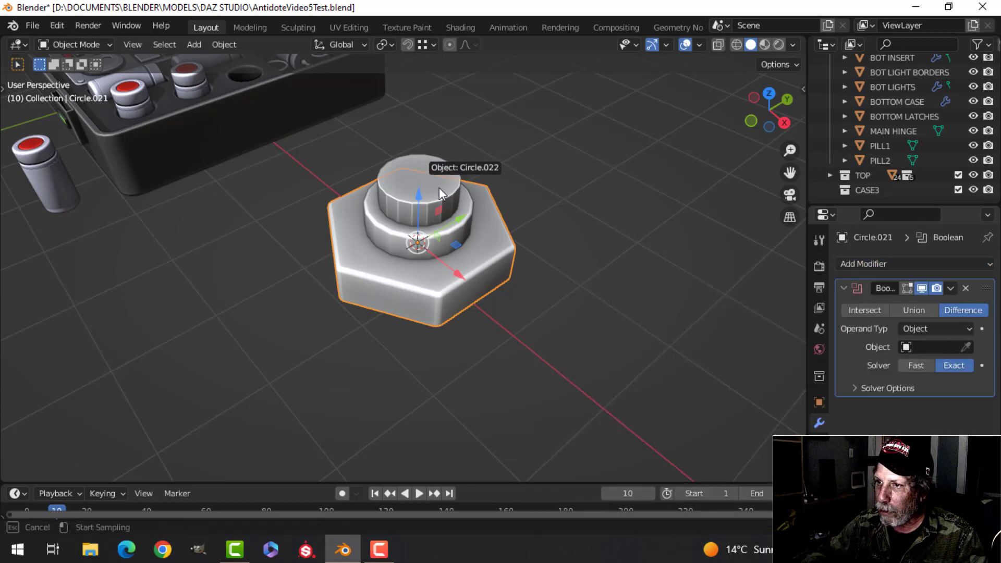
click(431, 167)
click(951, 286)
click(898, 300)
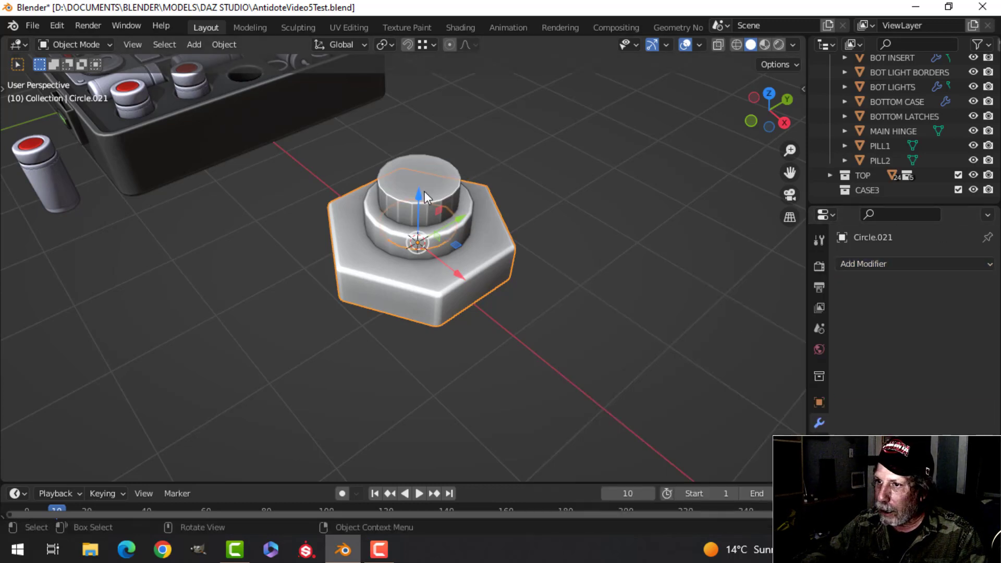
Delete the leftover cutter cylinder from the hex nut and clear the selection
key(x)
click(423, 190)
middle_drag(449, 227, 464, 270)
click(596, 174)
key(ctrl+1)
scroll(502, 185, down, 3)
key(alt+a)
Flatten the whole hex nut along Z in Edit Mode, then return to Object Mode with nothing selected
key(Tab)
key(a)
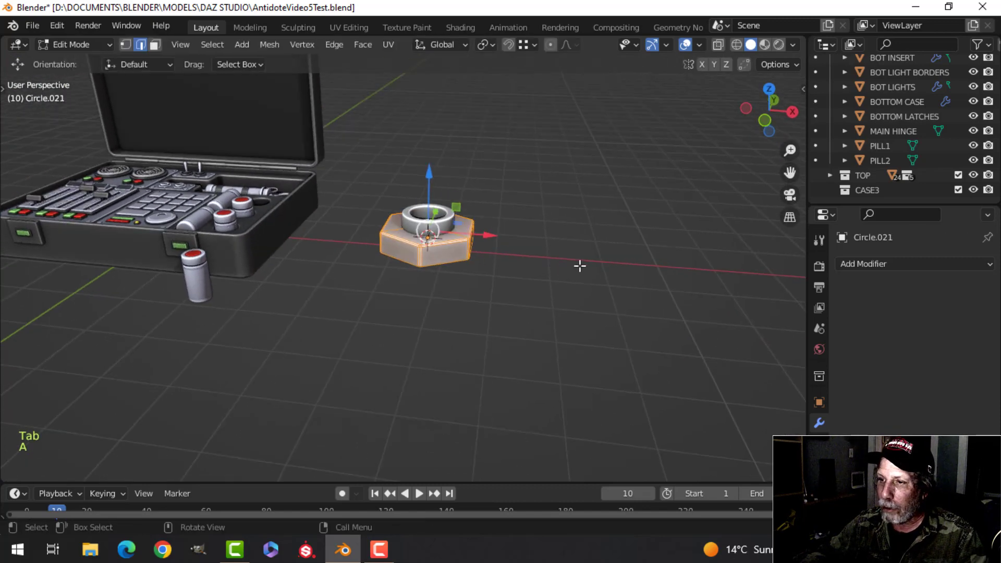
key(s)
key(z)
click(518, 239)
key(Tab)
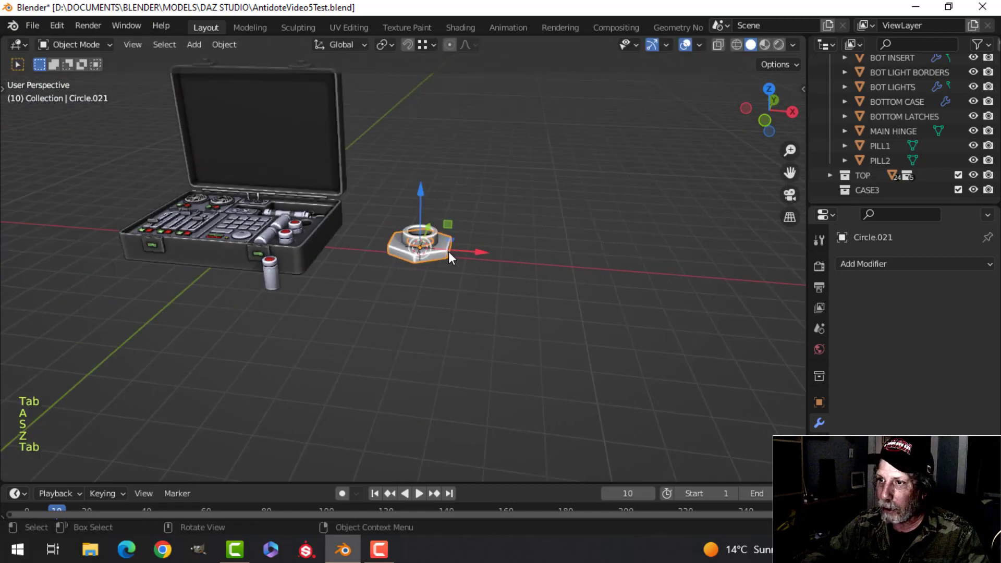
key(alt+a)
Delete the demonstration hex nut beside the case
middle_drag(448, 251, 509, 304)
scroll(508, 304, up, 3)
middle_drag(489, 272, 533, 248)
key(b)
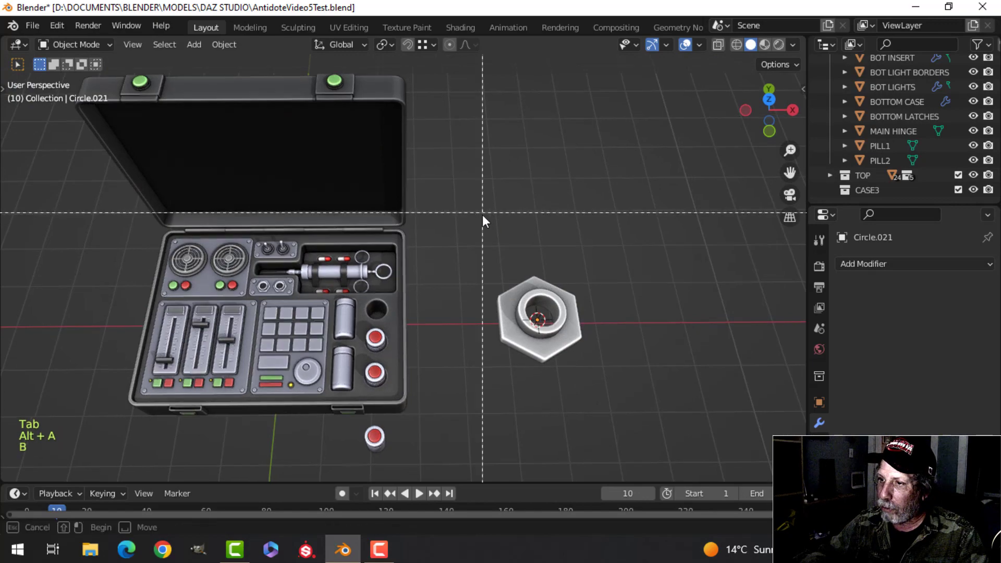
drag(482, 219, 598, 365)
key(x)
click(598, 364)
Examine the case's bottom tray, including the keypad, the hex nut sockets and the pills beside the syringe
middle_drag(396, 339, 516, 260)
scroll(426, 312, up, 3)
middle_drag(516, 261, 457, 307)
scroll(457, 321, up, 3)
shift+middle_drag(456, 375, 499, 214)
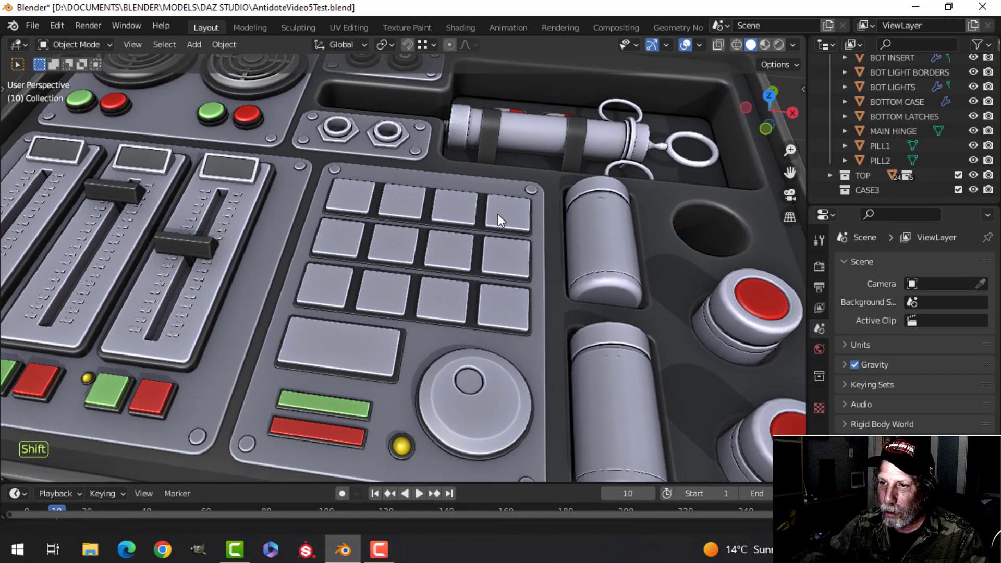
scroll(495, 224, down, 2)
shift+middle_drag(490, 305, 478, 243)
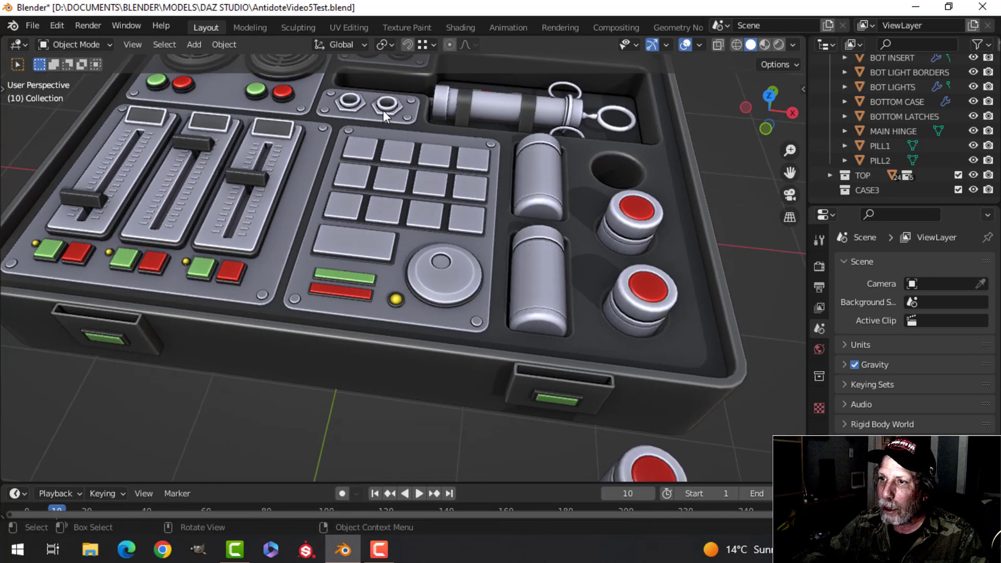
scroll(432, 121, down, 4)
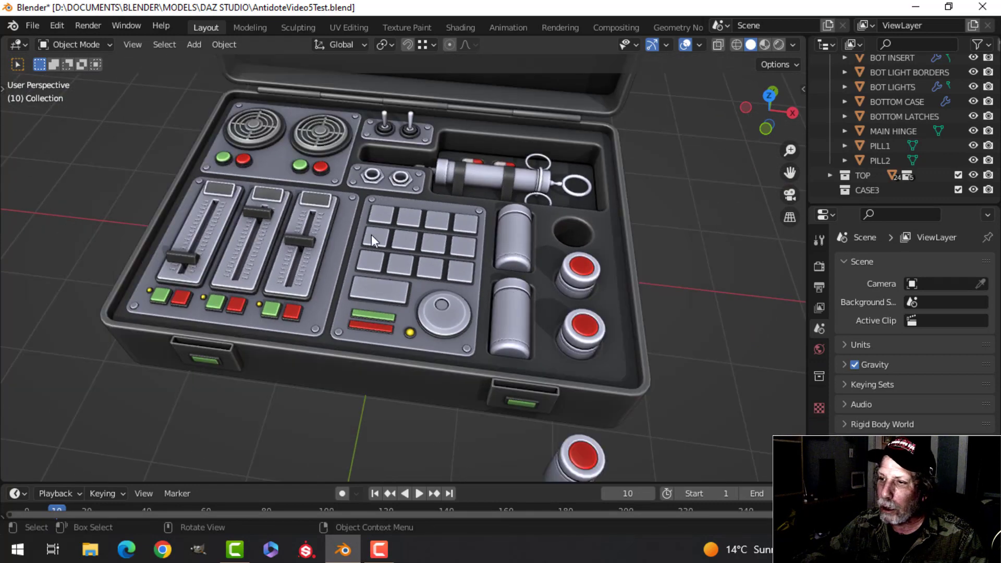
shift+middle_drag(552, 227, 438, 202)
scroll(375, 275, up, 4)
scroll(383, 242, up, 5)
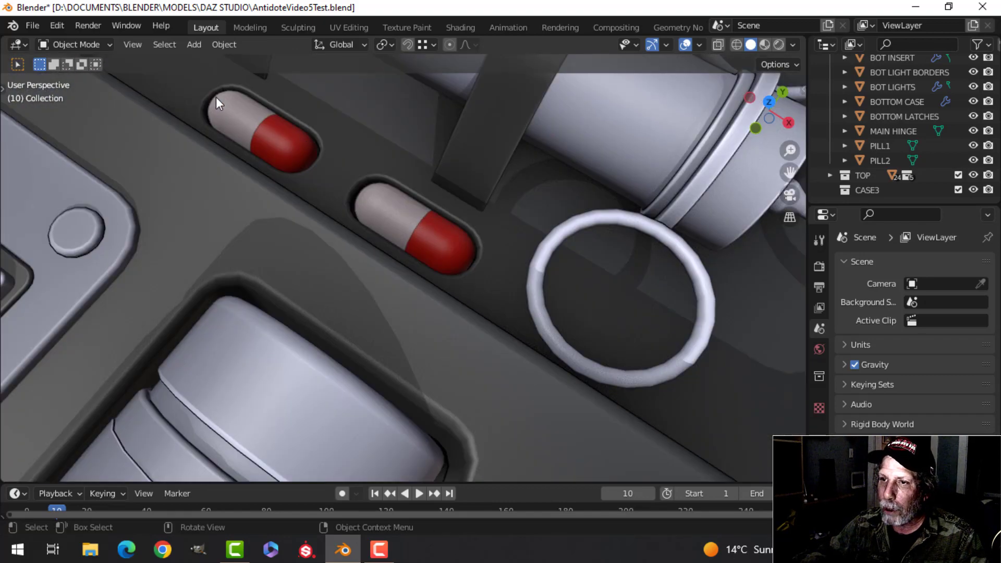
scroll(309, 147, down, 8)
shift+middle_drag(324, 180, 345, 223)
middle_drag(345, 223, 411, 209)
scroll(389, 125, down, 4)
Collapse the BOTTOM collection and, within TOP, unhide the SCREENS, ANTENNA, HINGES, SPEAKERS and HANDLE collections
scroll(912, 107, up, 6)
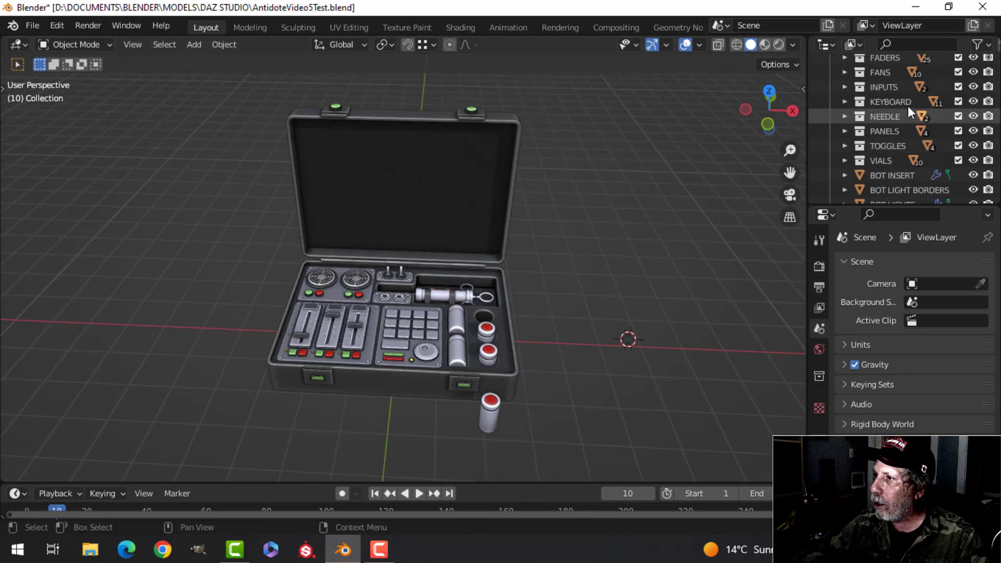
click(830, 92)
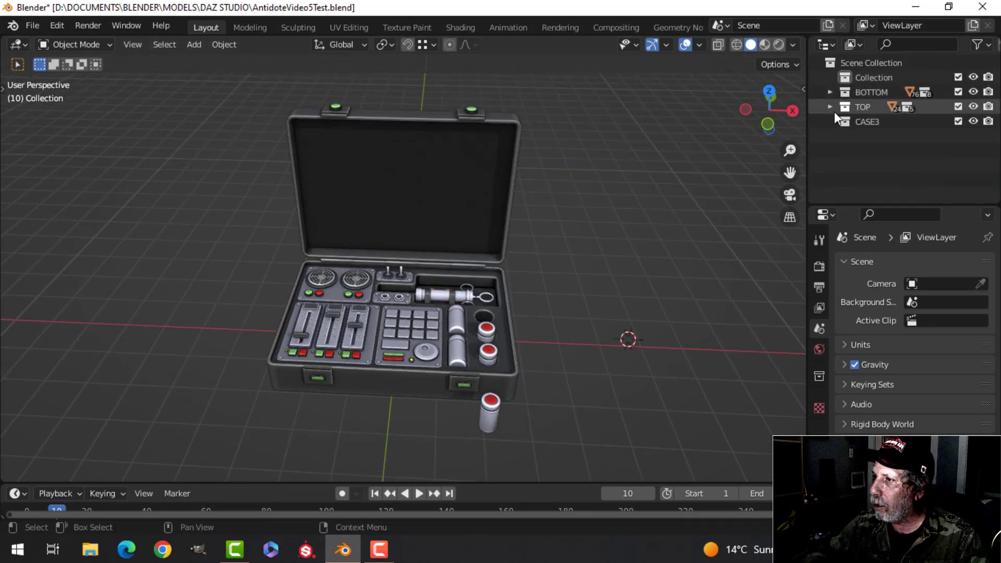
click(844, 121)
click(972, 121)
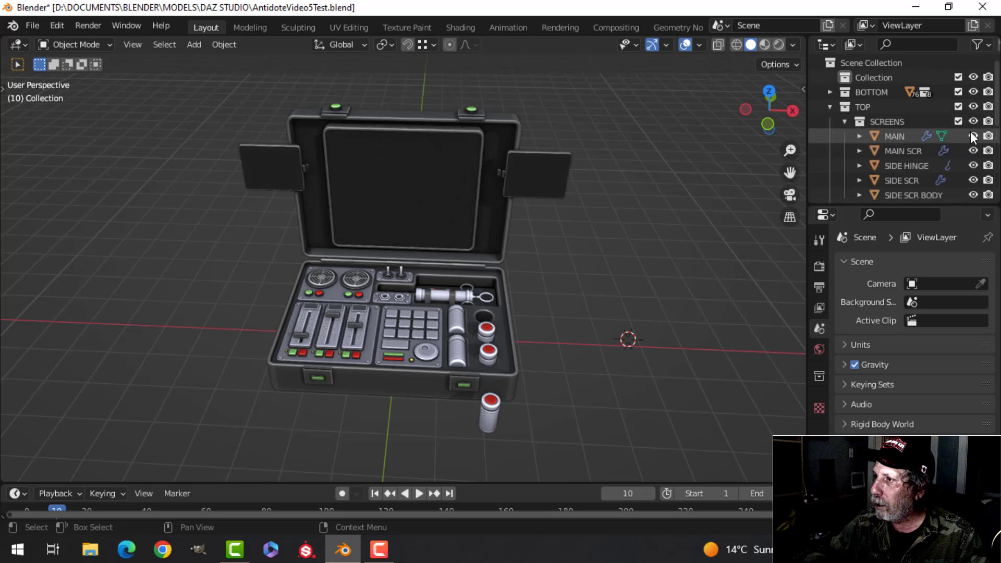
drag(972, 135, 972, 166)
click(973, 180)
click(976, 135)
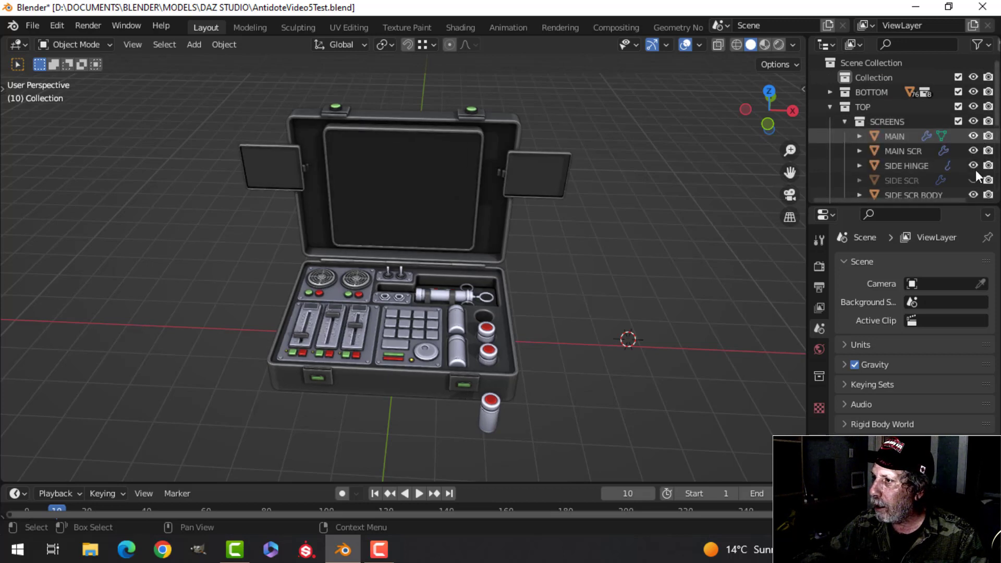
scroll(970, 179, down, 5)
drag(973, 92, 973, 142)
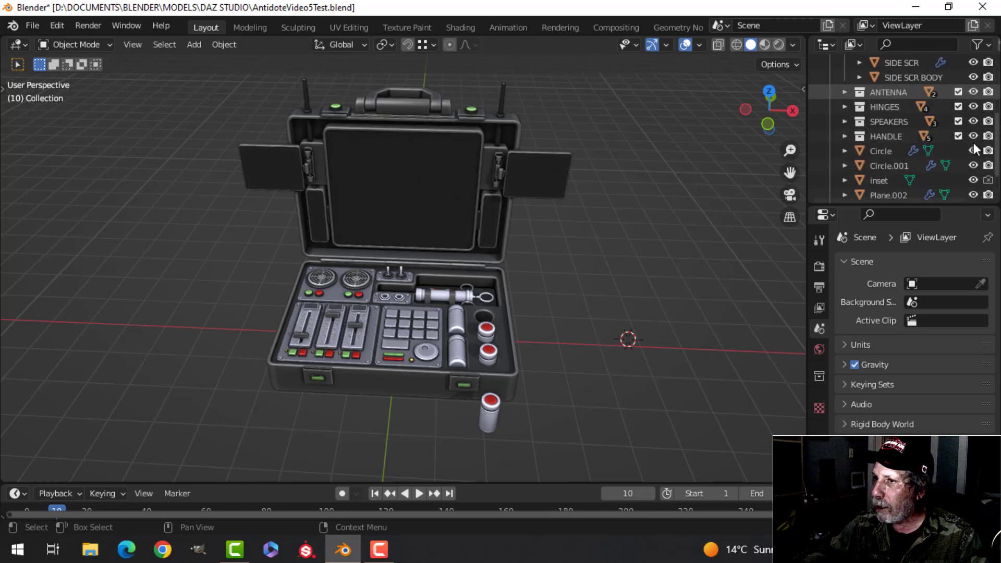
Examine the main screen and the hinged side screens in the lid, selecting them briefly and clearing the selection
scroll(537, 183, up, 4)
shift+middle_drag(537, 182, 534, 242)
mouse_move(534, 242)
middle_down()
mouse_move(521, 211)
mouse_move(472, 208)
mouse_move(530, 231)
middle_up()
scroll(471, 208, down, 2)
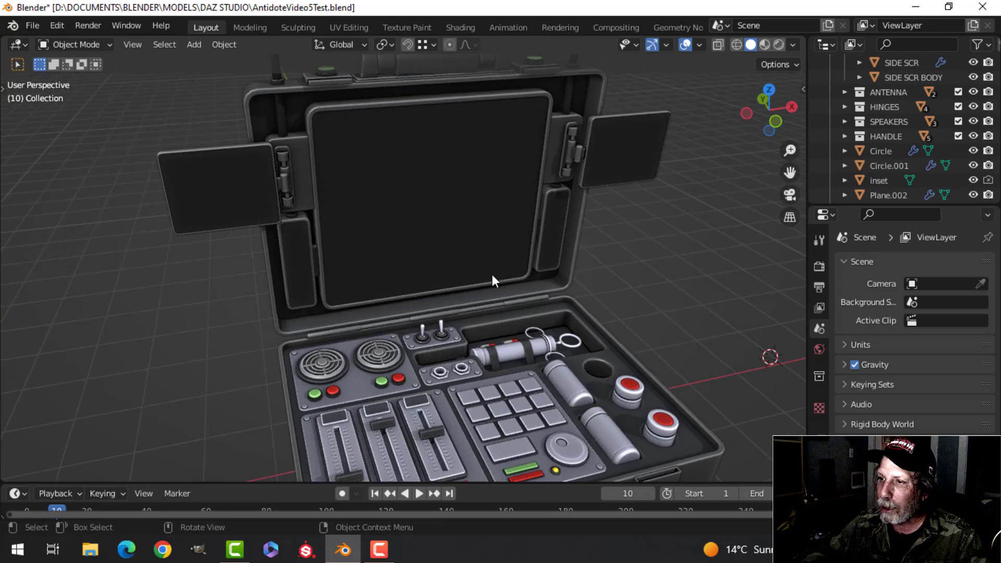
shift+middle_drag(617, 180, 515, 203)
scroll(514, 204, up, 3)
shift+middle_drag(383, 151, 470, 174)
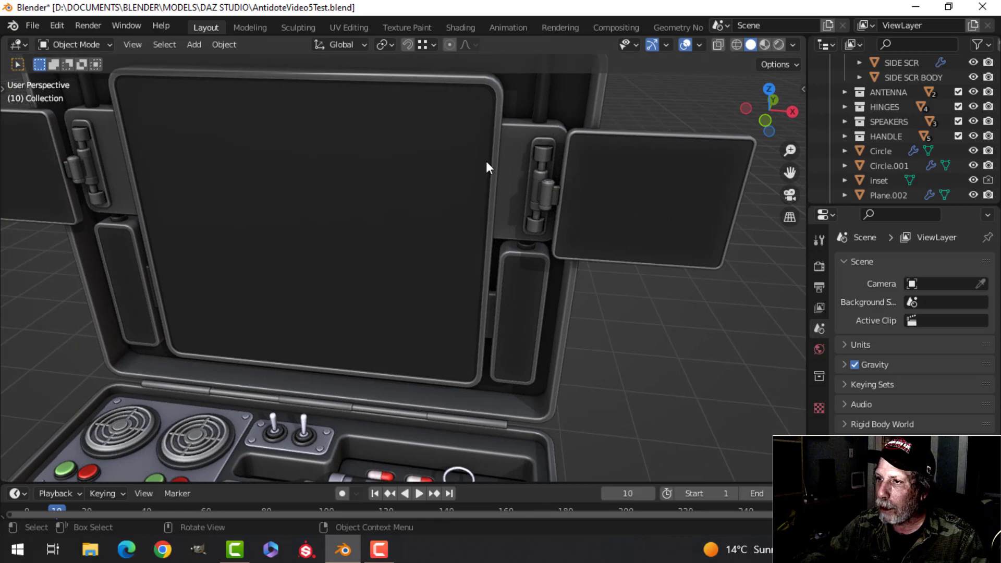
scroll(520, 173, down, 2)
shift+middle_drag(576, 184, 470, 171)
scroll(470, 172, up, 2)
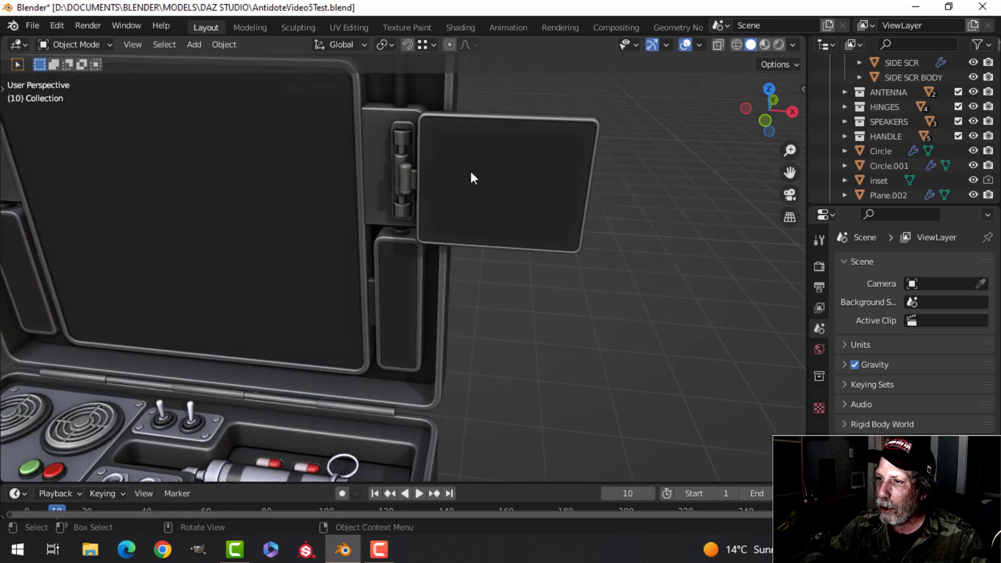
click(528, 177)
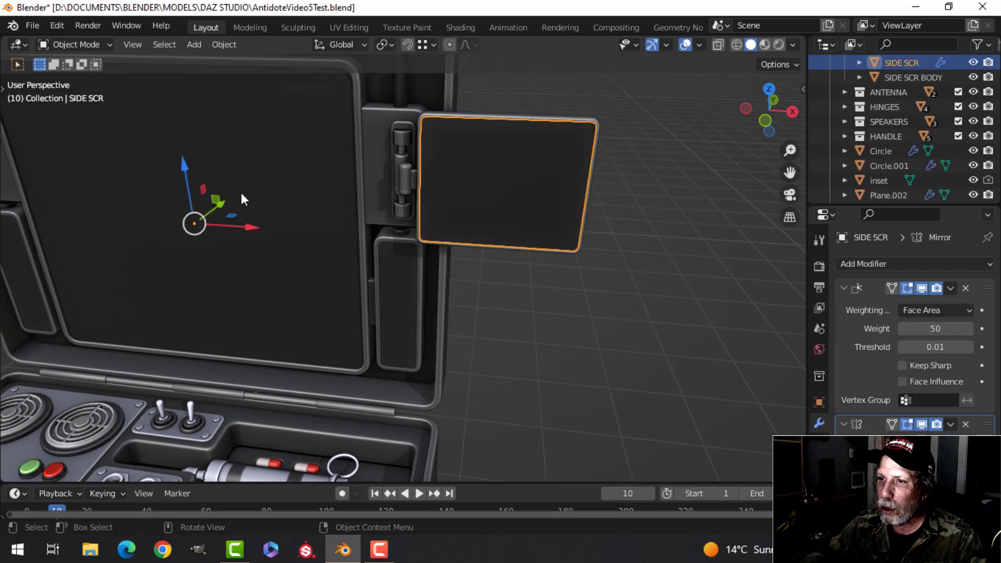
click(267, 155)
key(alt+a)
Examine the speakers beside the main screen and the small connectors joining them to it, leaving nothing selected
scroll(476, 183, down, 3)
shift+middle_drag(477, 182, 583, 193)
scroll(621, 244, up, 3)
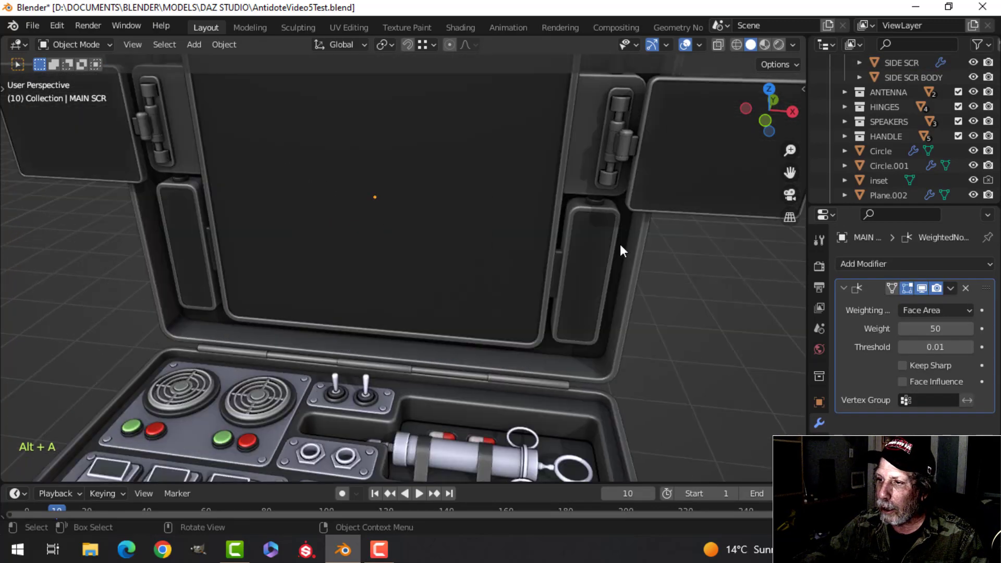
scroll(621, 244, down, 3)
shift+middle_drag(618, 223, 550, 177)
scroll(550, 177, up, 3)
click(563, 189)
shift+middle_drag(658, 214, 547, 214)
key(alt+a)
click(452, 192)
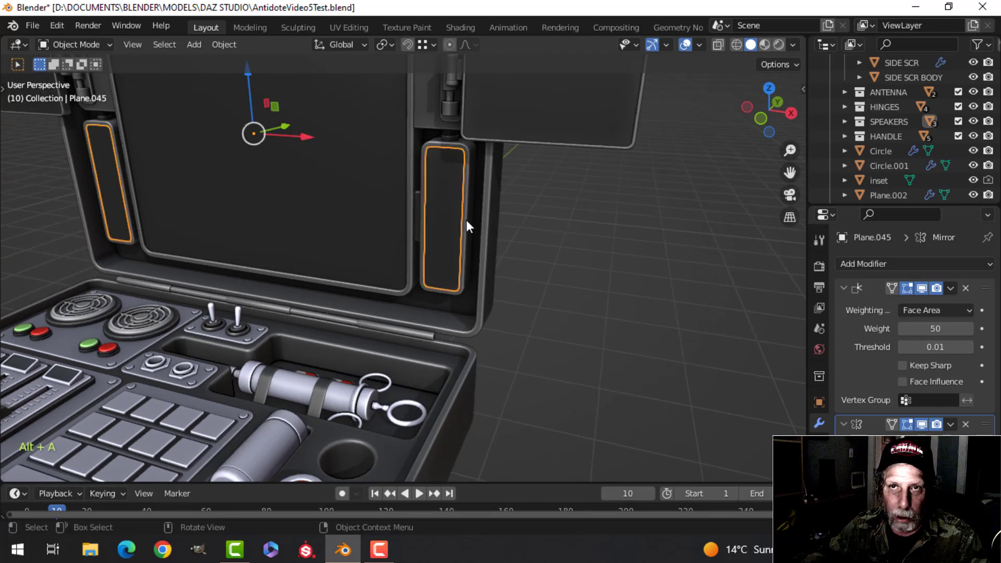
scroll(453, 224, up, 4)
key(alt+a)
click(430, 170)
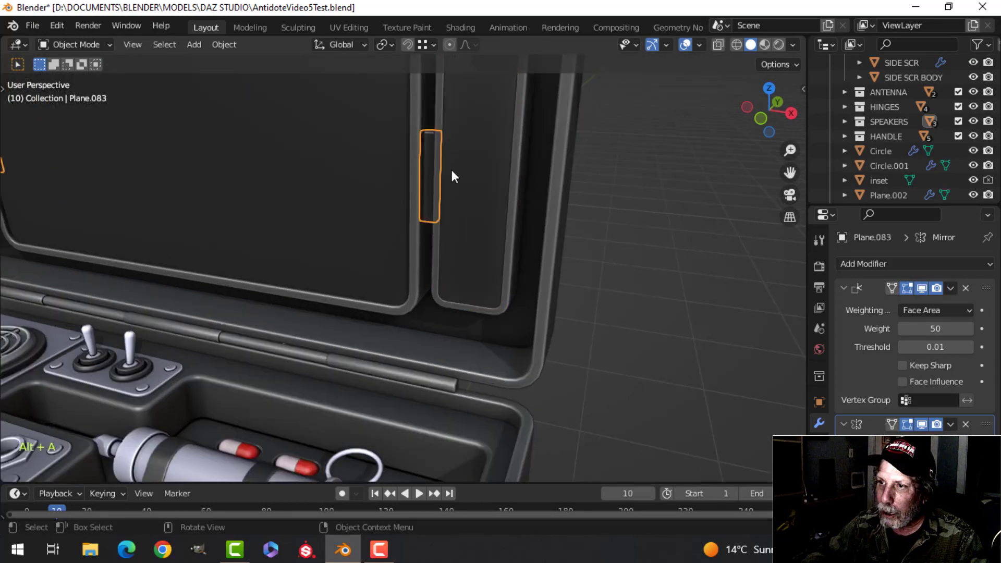
scroll(452, 171, down, 4)
shift+middle_drag(451, 171, 508, 201)
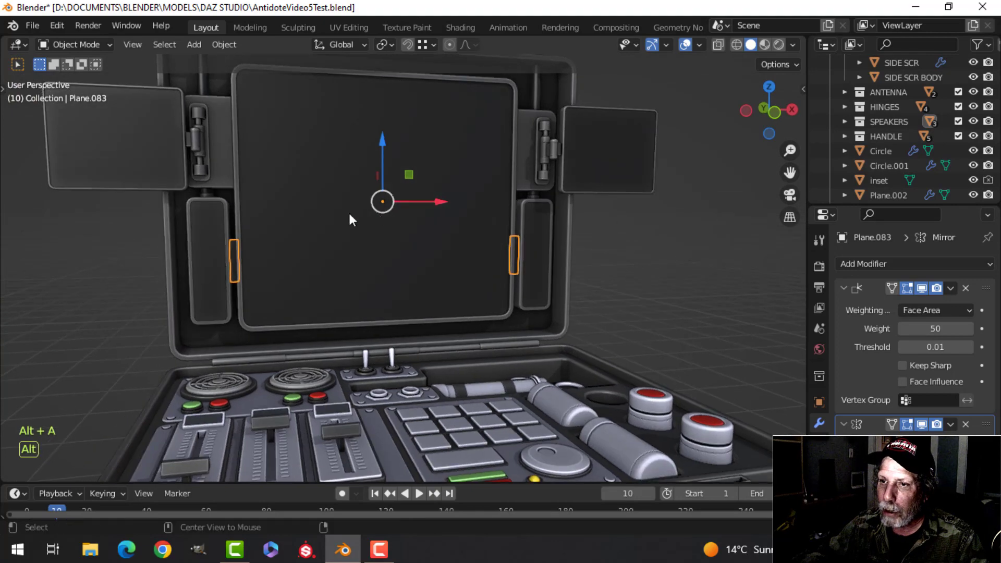
key(alt+a)
Delete the inset object lining the inside of the lid
shift+middle_drag(288, 221, 343, 225)
shift+middle_drag(608, 233, 545, 244)
middle_drag(544, 244, 538, 201)
scroll(534, 255, up, 2)
shift+middle_drag(534, 255, 531, 282)
scroll(527, 205, up, 3)
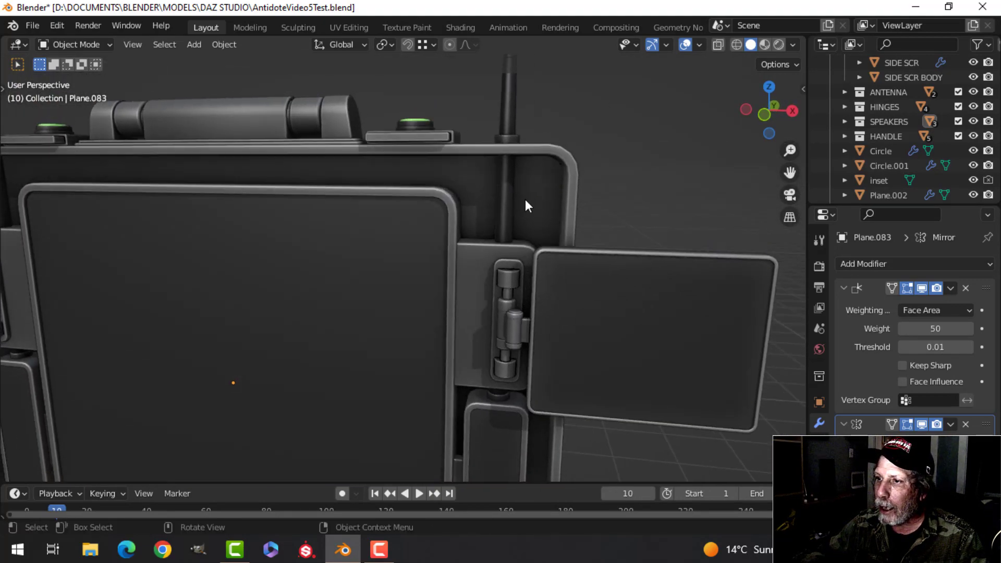
scroll(525, 199, down, 3)
click(536, 183)
middle_drag(633, 182, 665, 192)
scroll(545, 202, up, 2)
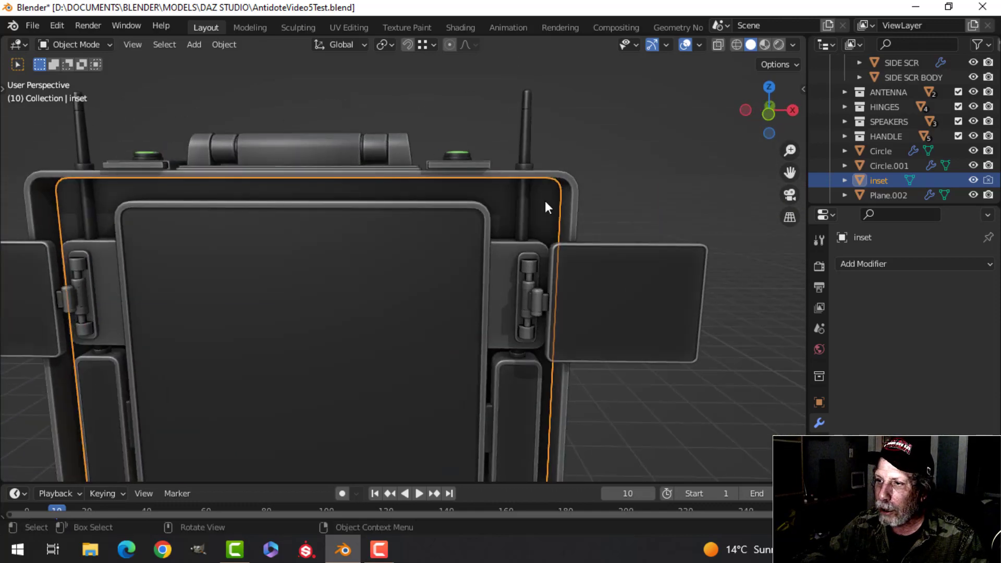
key(x)
click(545, 202)
Examine the antennas and their base rings on the lid's top edge, leaving nothing selected
mouse_move(575, 199)
shift+middle_down()
mouse_move(598, 203)
mouse_move(580, 202)
shift+middle_up()
scroll(523, 203, up, 2)
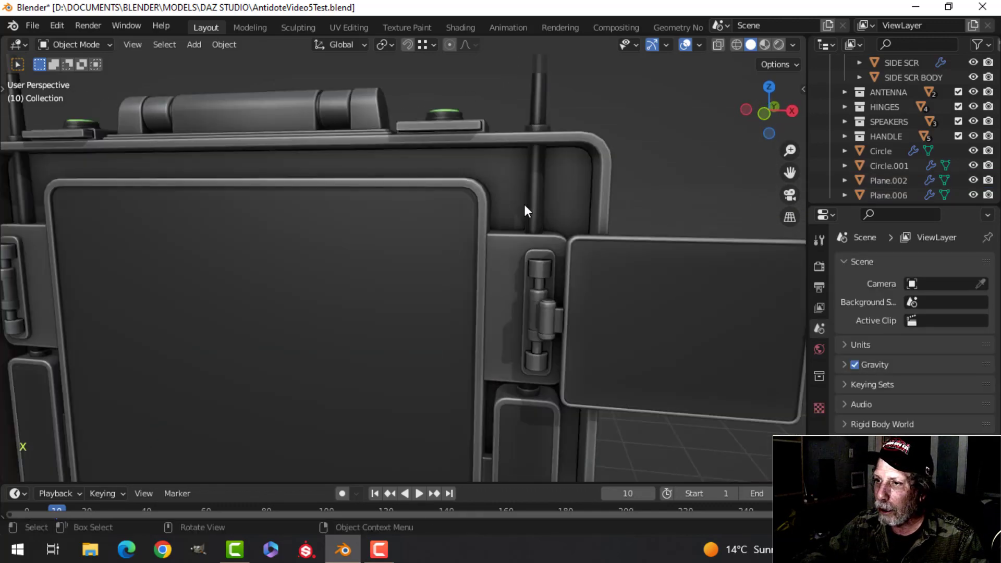
click(537, 95)
scroll(549, 156, down, 3)
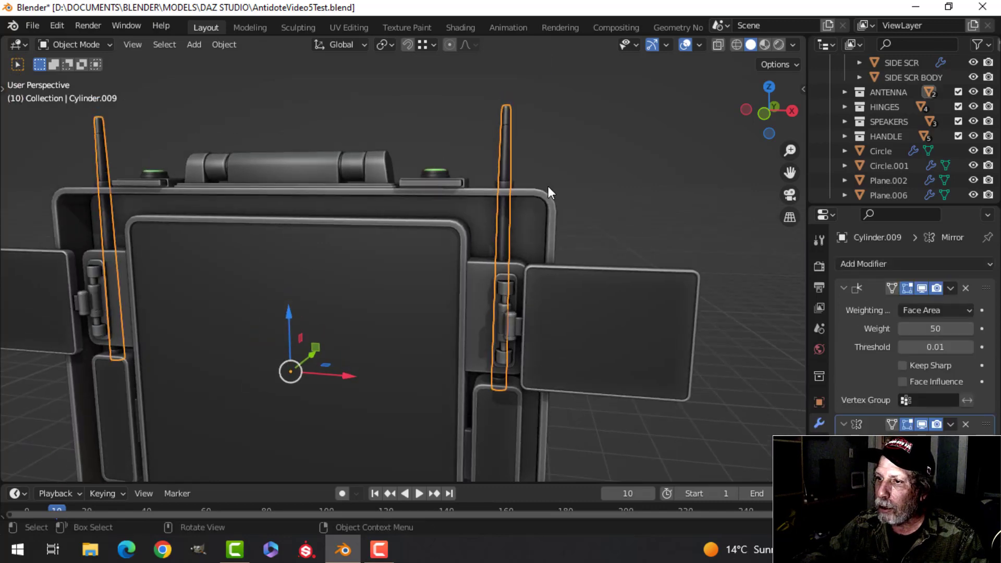
scroll(502, 114, up, 3)
key(alt+a)
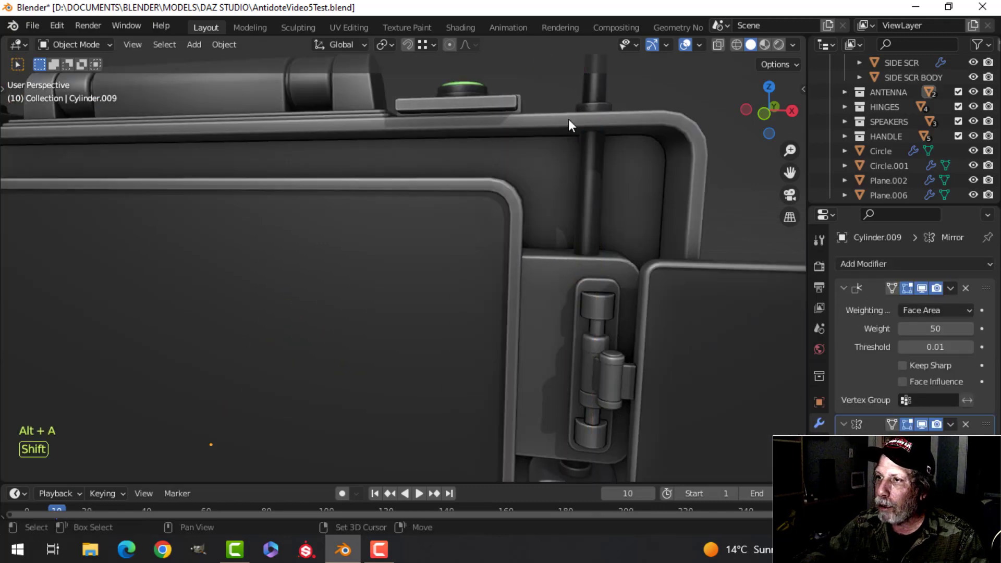
shift+middle_drag(568, 119, 492, 258)
click(509, 267)
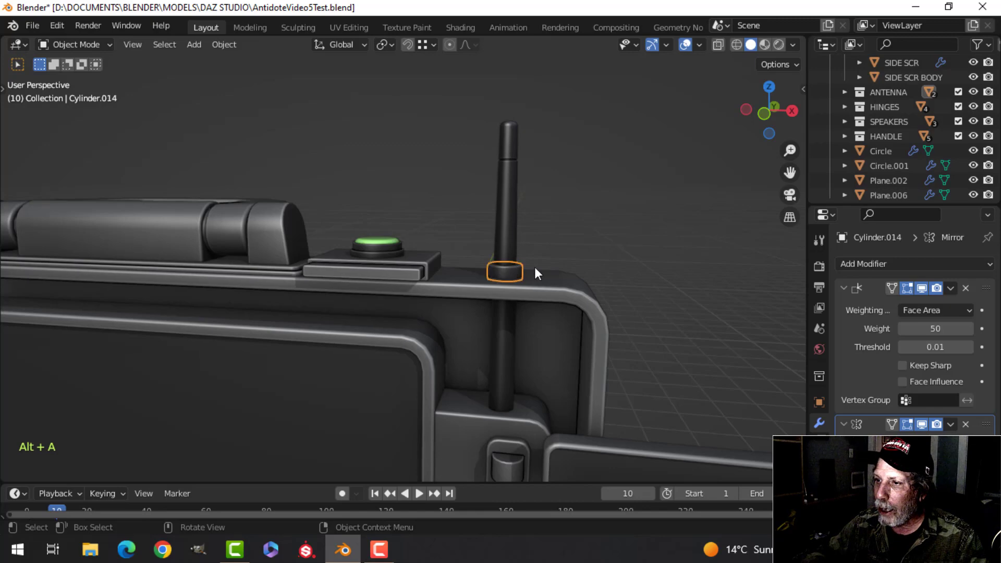
scroll(535, 267, down, 2)
shift+middle_drag(578, 353, 582, 183)
shift+middle_drag(528, 301, 537, 266)
key(alt+a)
Hide the viewport overlays and gizmos with the whole open case in view
scroll(491, 264, down, 3)
middle_drag(537, 266, 553, 232)
shift+middle_drag(483, 218, 558, 212)
scroll(545, 253, down, 2)
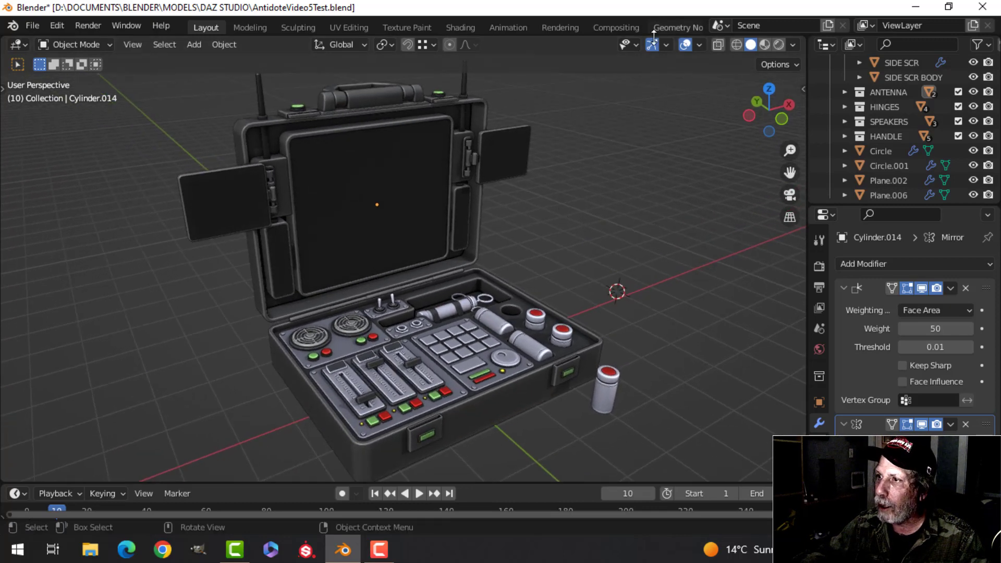
click(683, 45)
Examine the assembled open case without overlays, from the whole model to its lid and bottom tray
scroll(620, 166, up, 2)
scroll(615, 172, down, 1)
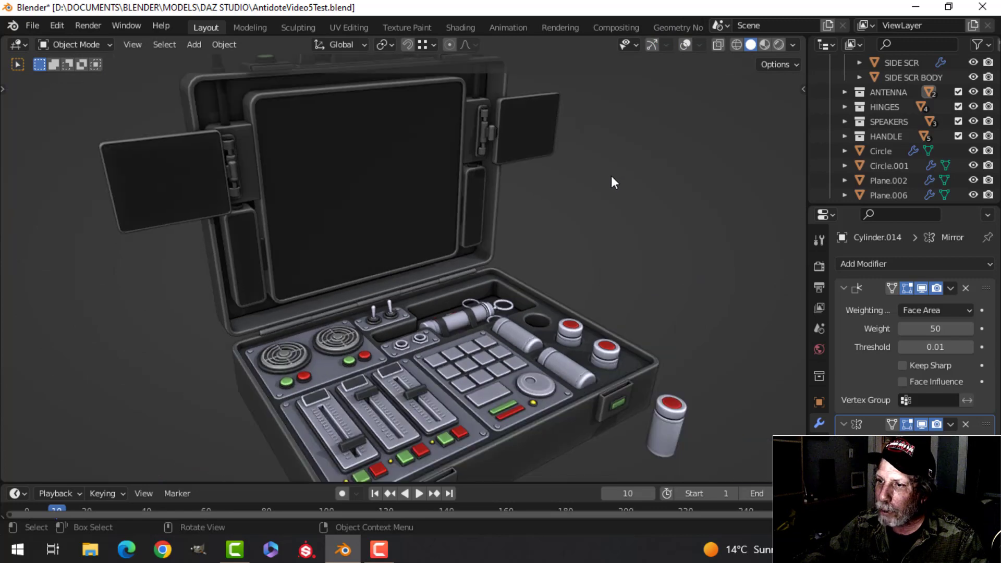
shift+middle_drag(610, 176, 588, 192)
mouse_move(588, 192)
middle_down()
mouse_move(575, 211)
mouse_move(589, 199)
middle_up()
scroll(575, 203, down, 2)
scroll(576, 210, up, 1)
scroll(595, 197, down, 2)
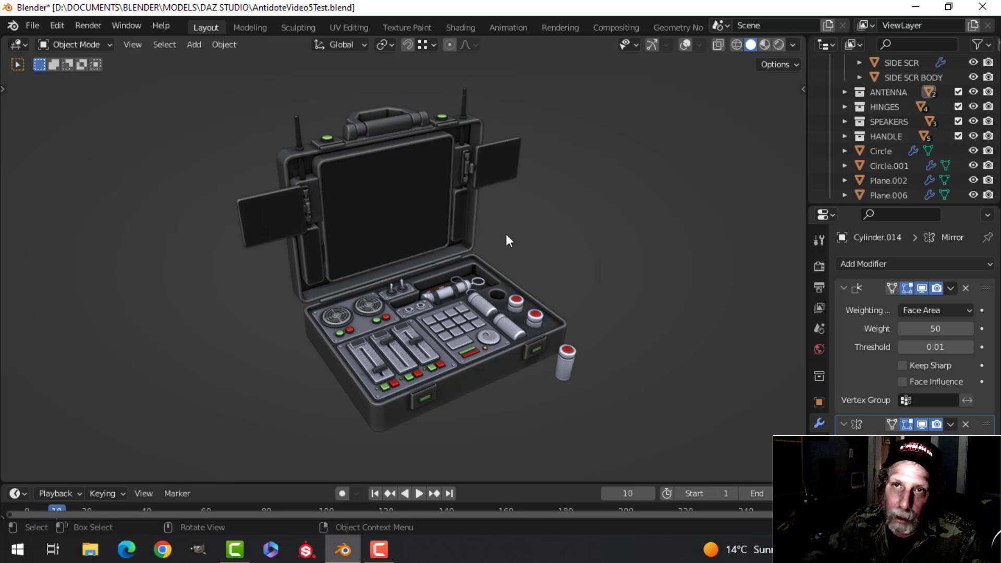
scroll(538, 224, up, 2)
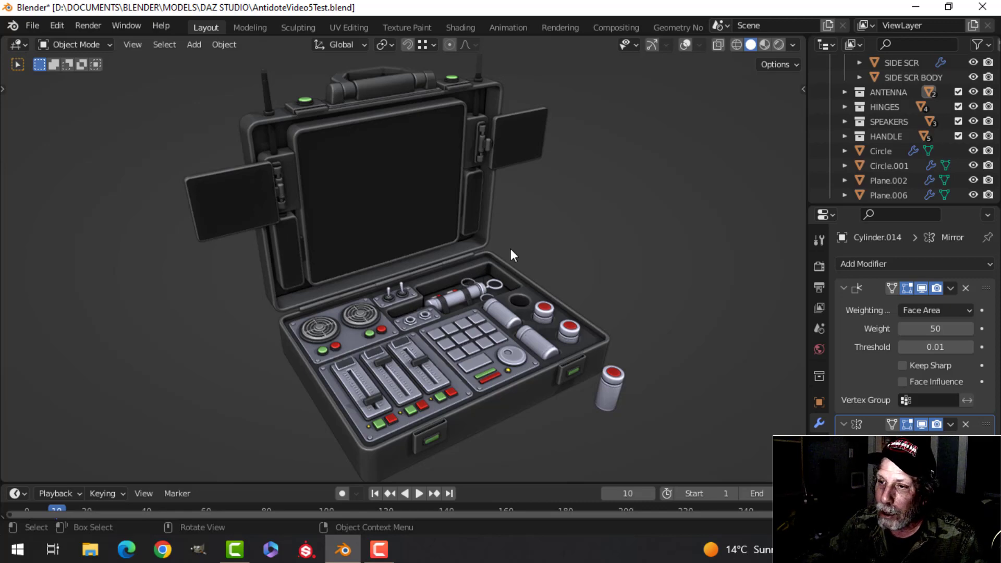
middle_drag(511, 250, 416, 249)
scroll(446, 312, up, 3)
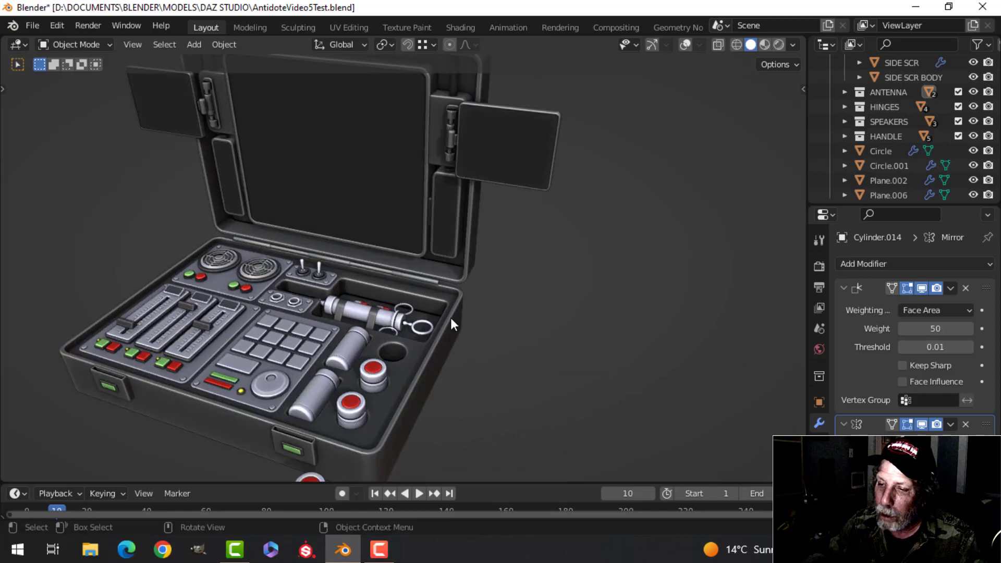
shift+middle_drag(450, 317, 487, 277)
scroll(486, 259, up, 3)
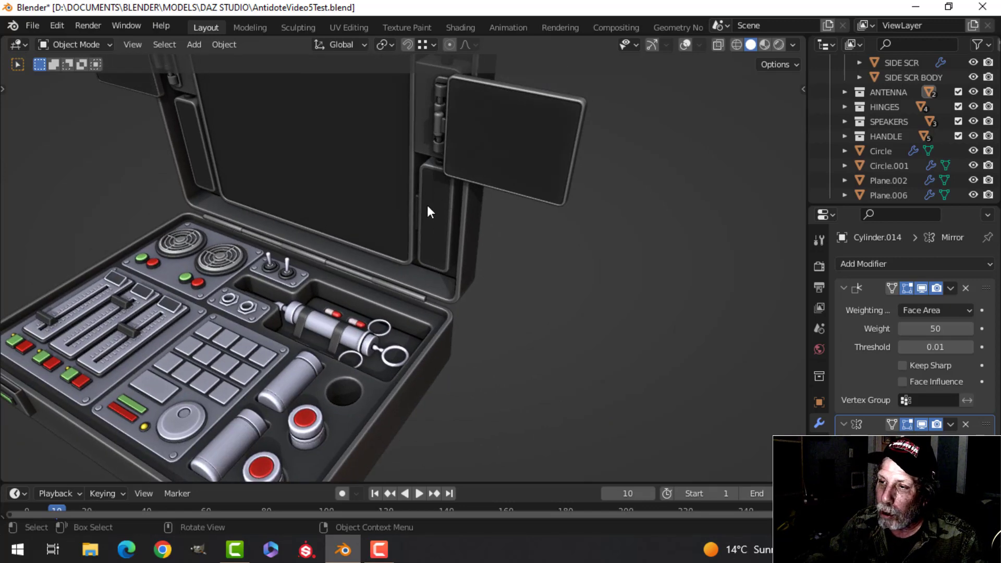
Examine the whole open case from several raised front angles, covering the lid screens, antennas, control tray and loose canister
scroll(429, 219, down, 2)
shift+middle_drag(429, 224, 442, 212)
middle_drag(448, 249, 431, 224)
scroll(539, 221, down, 3)
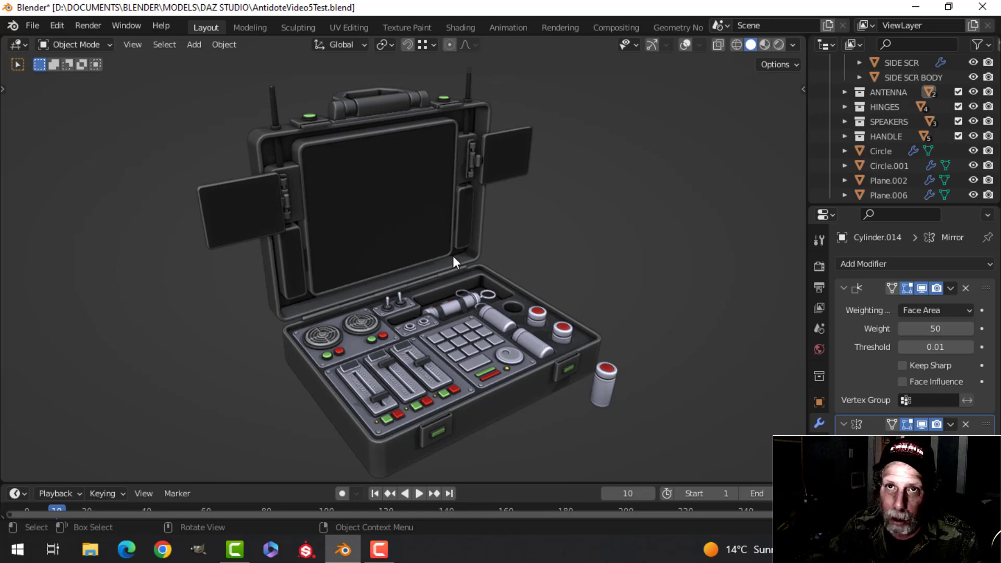
middle_drag(474, 239, 311, 231)
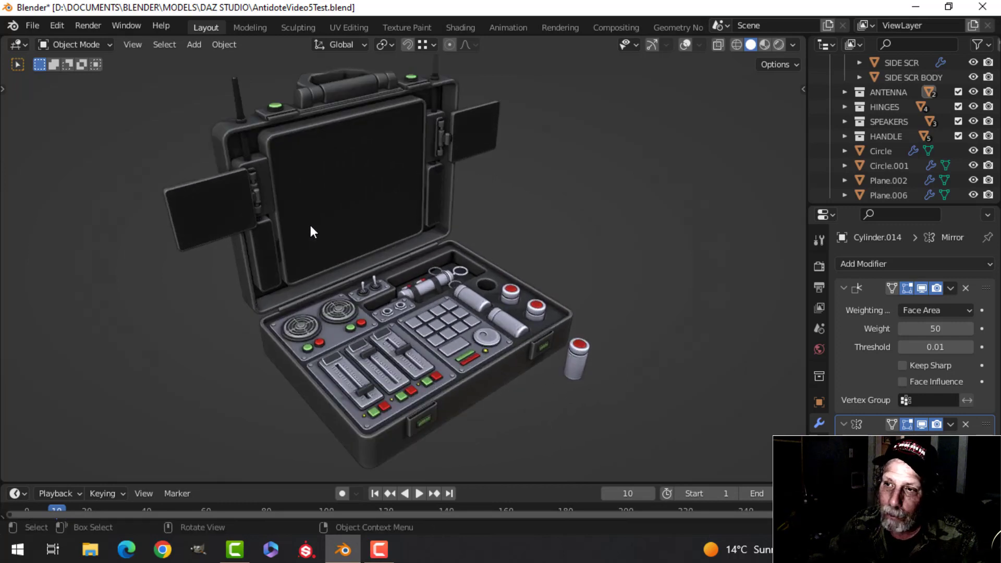
scroll(485, 203, down, 3)
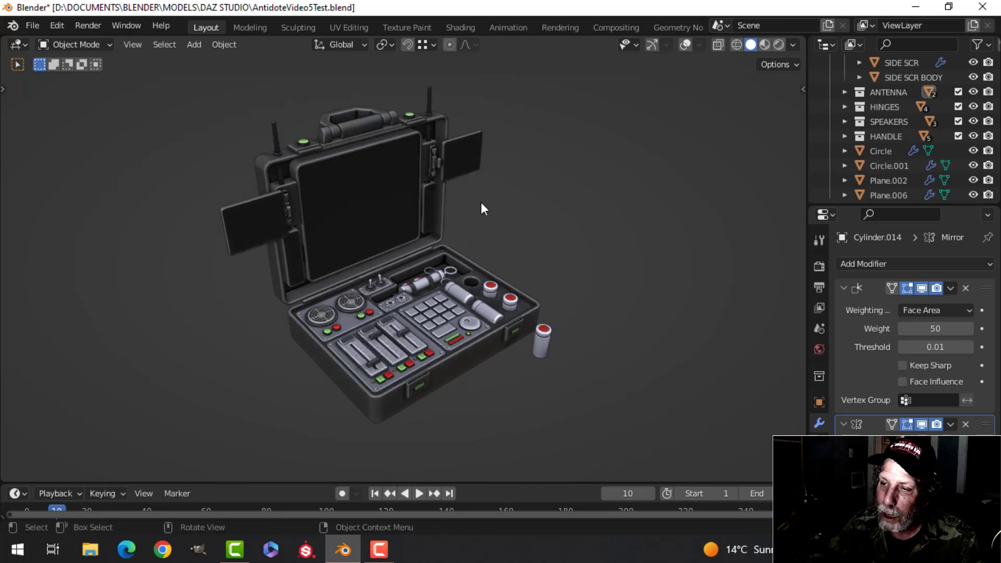
scroll(497, 194, up, 2)
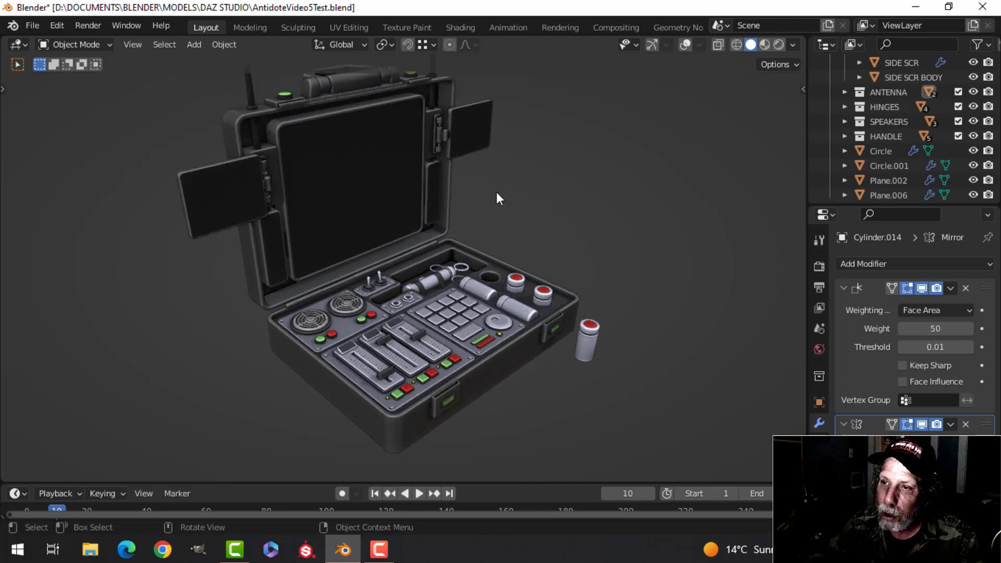
scroll(496, 192, down, 2)
middle_drag(497, 192, 492, 226)
scroll(495, 212, up, 1)
scroll(495, 211, down, 1)
scroll(492, 210, up, 1)
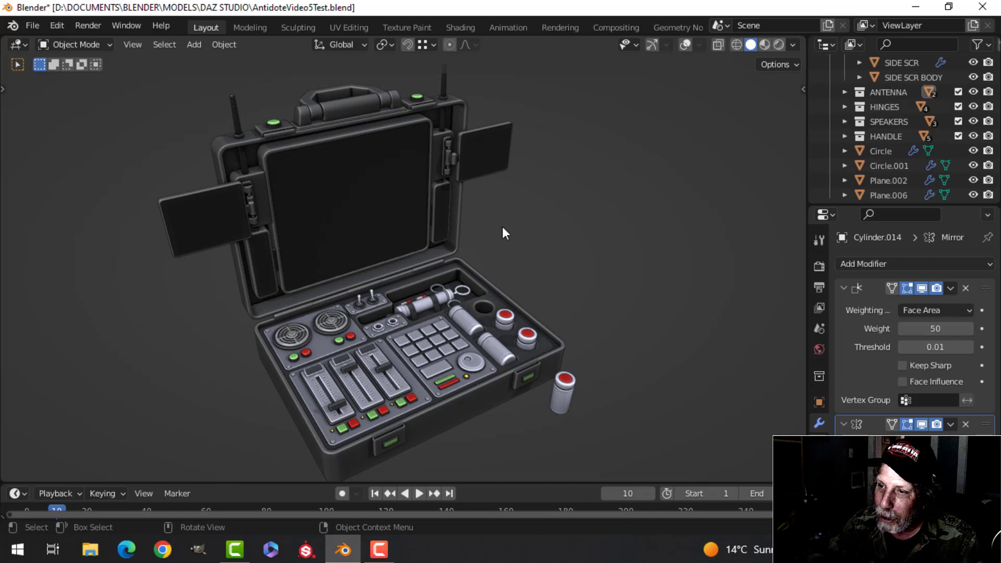
mouse_move(501, 228)
middle_down()
mouse_move(485, 229)
mouse_move(495, 236)
middle_up()
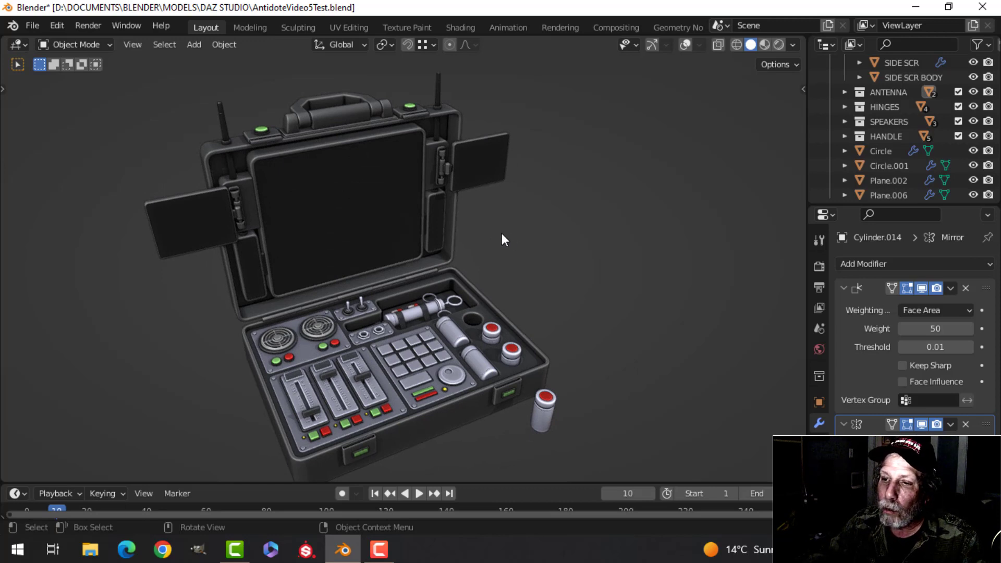
middle_drag(505, 236, 514, 222)
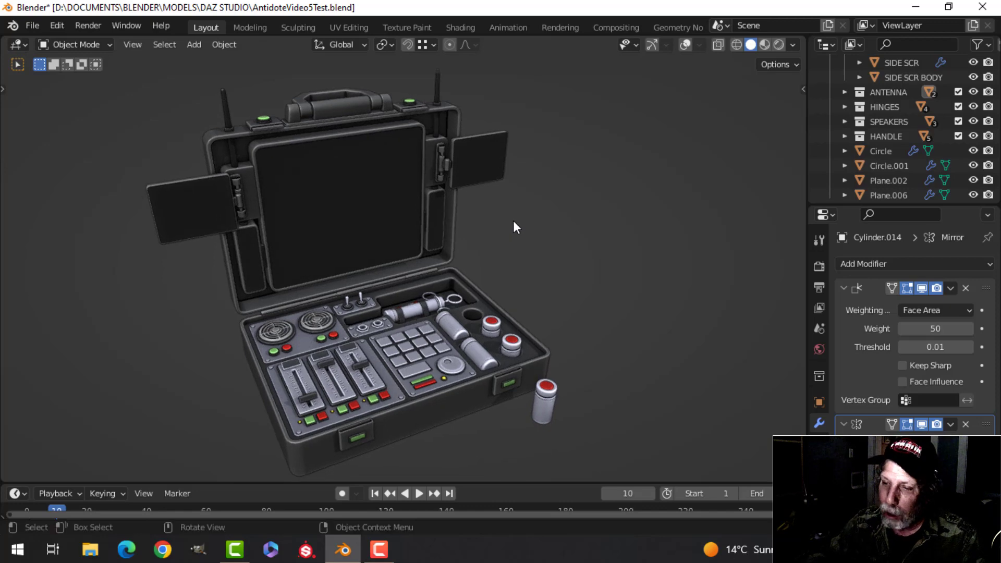
Start animation playback and maximize the 3D viewport with the whole open case in view
key(ctrl+shift+space)
key(ctrl+space)
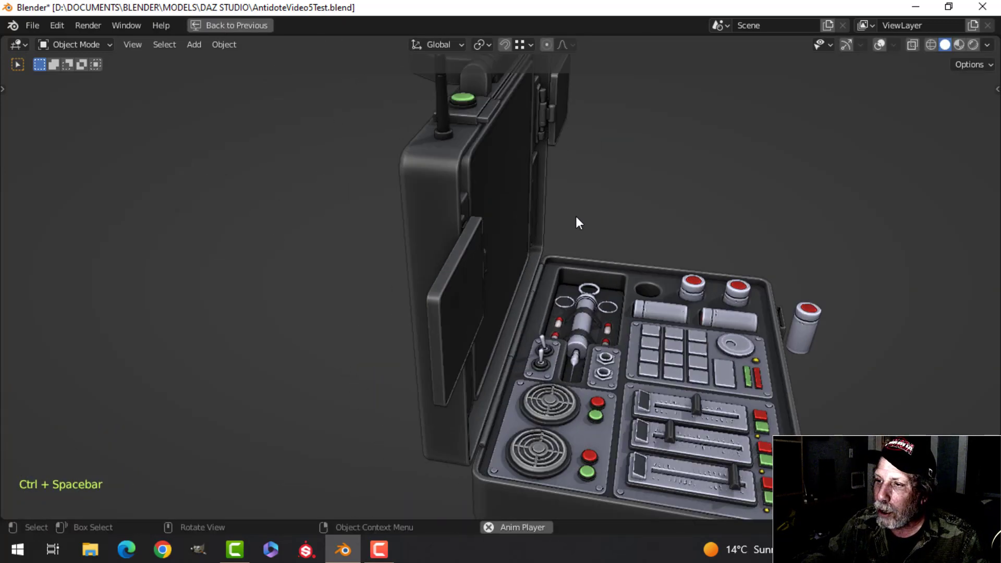
middle_drag(605, 206, 550, 190)
middle_drag(548, 180, 586, 211)
scroll(633, 243, up, 1)
scroll(630, 245, down, 1)
scroll(593, 223, down, 1)
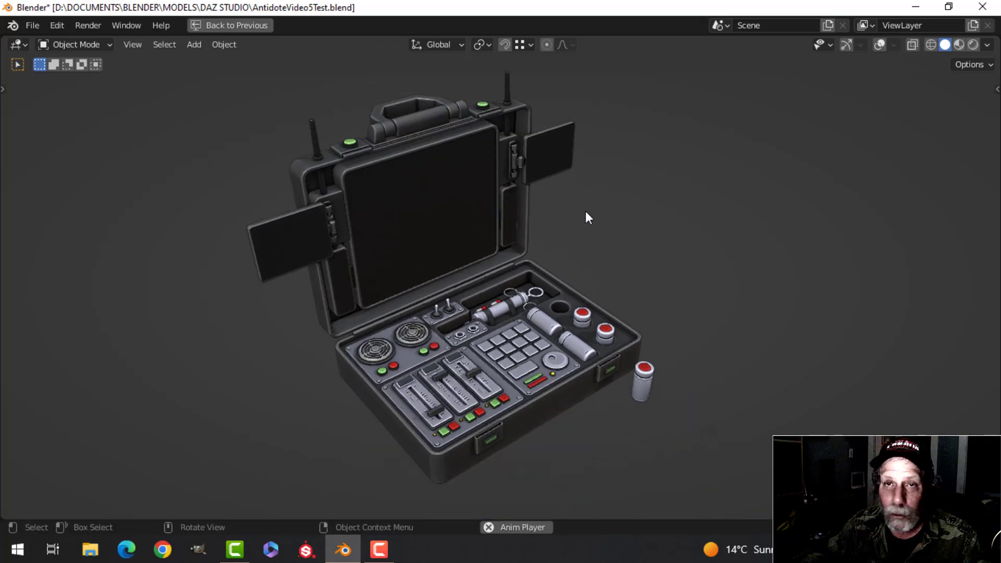